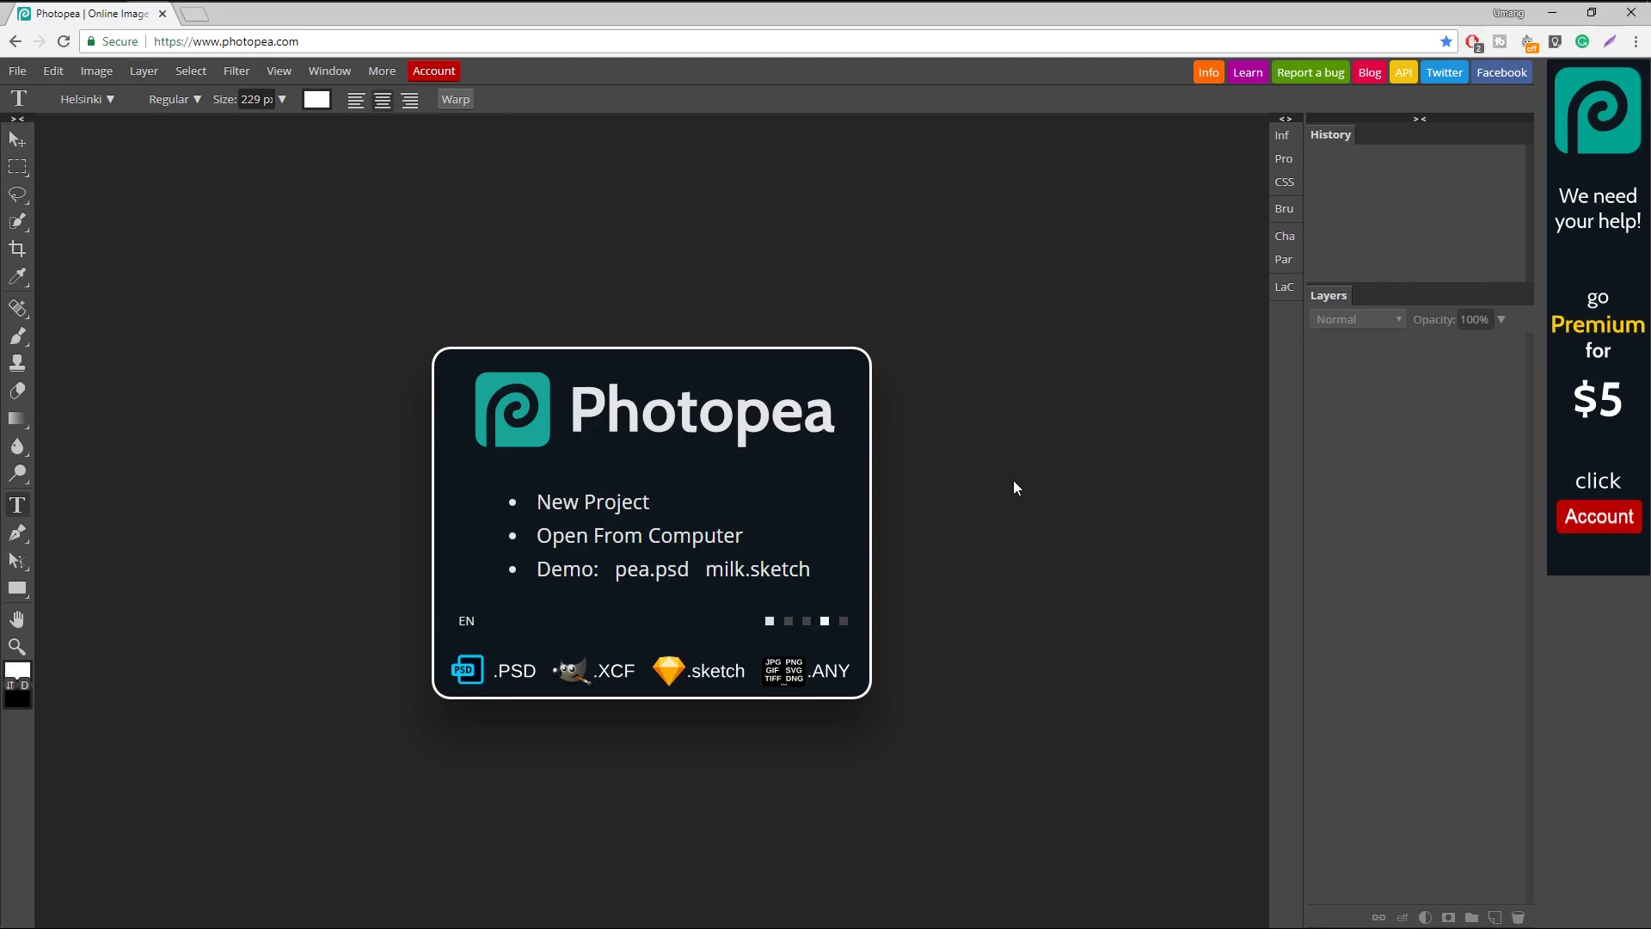
# Step: Create a blank 1920×1080 px project called 'thumbnail' on a white background
pyautogui.click(591, 507)
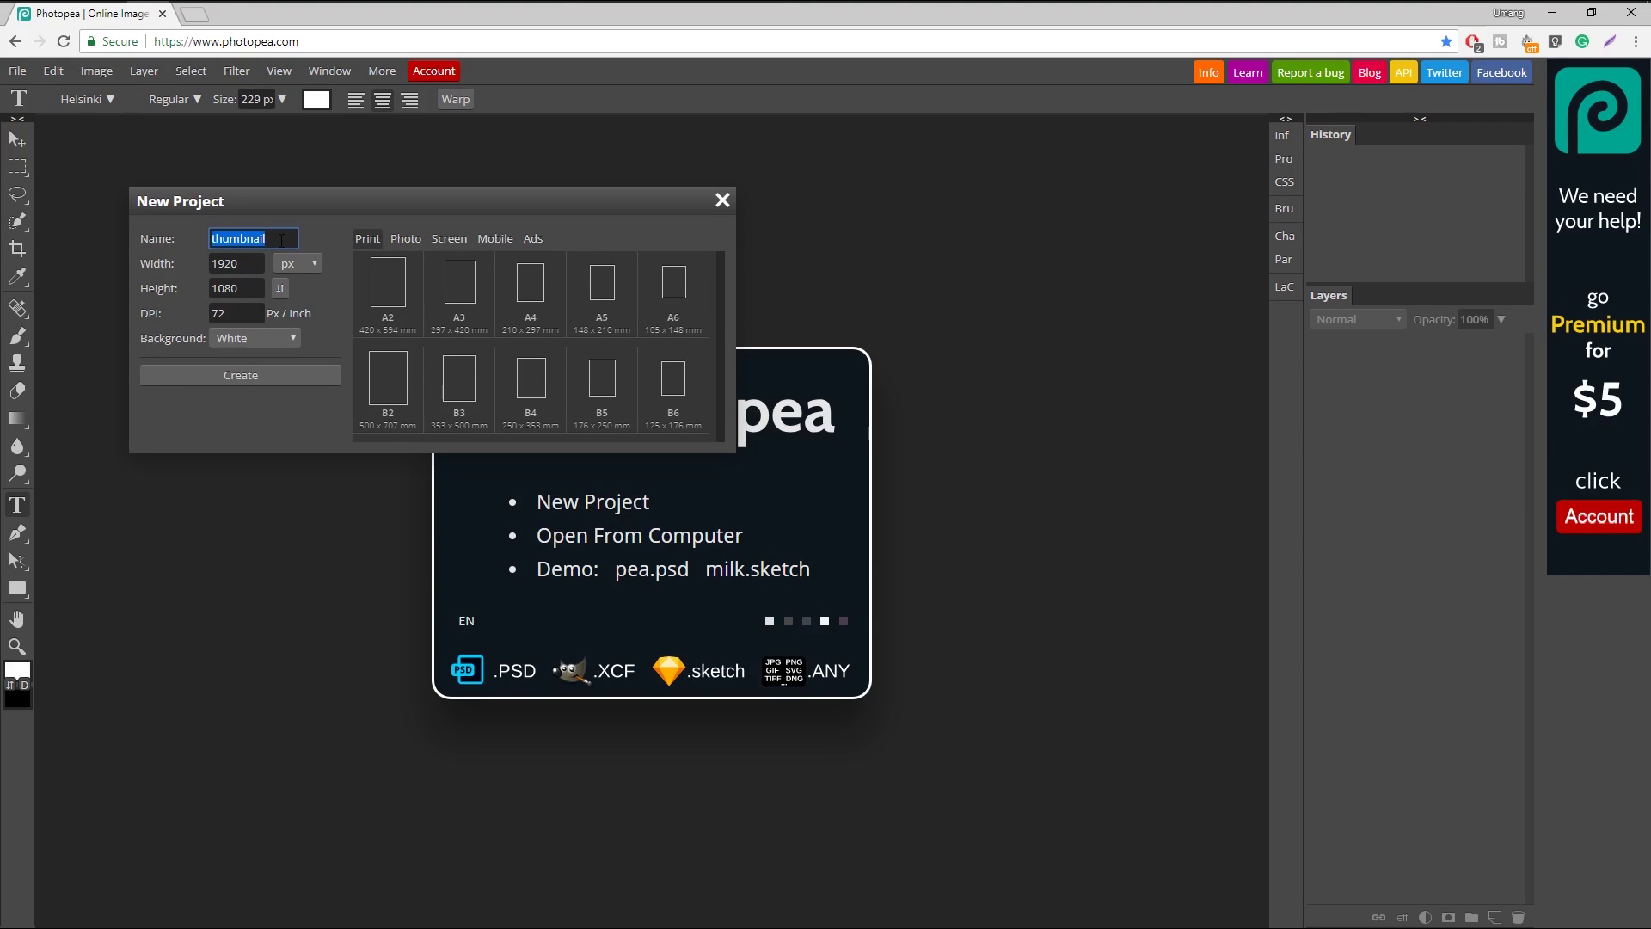
pyautogui.click(249, 239)
pyautogui.press('Tab')
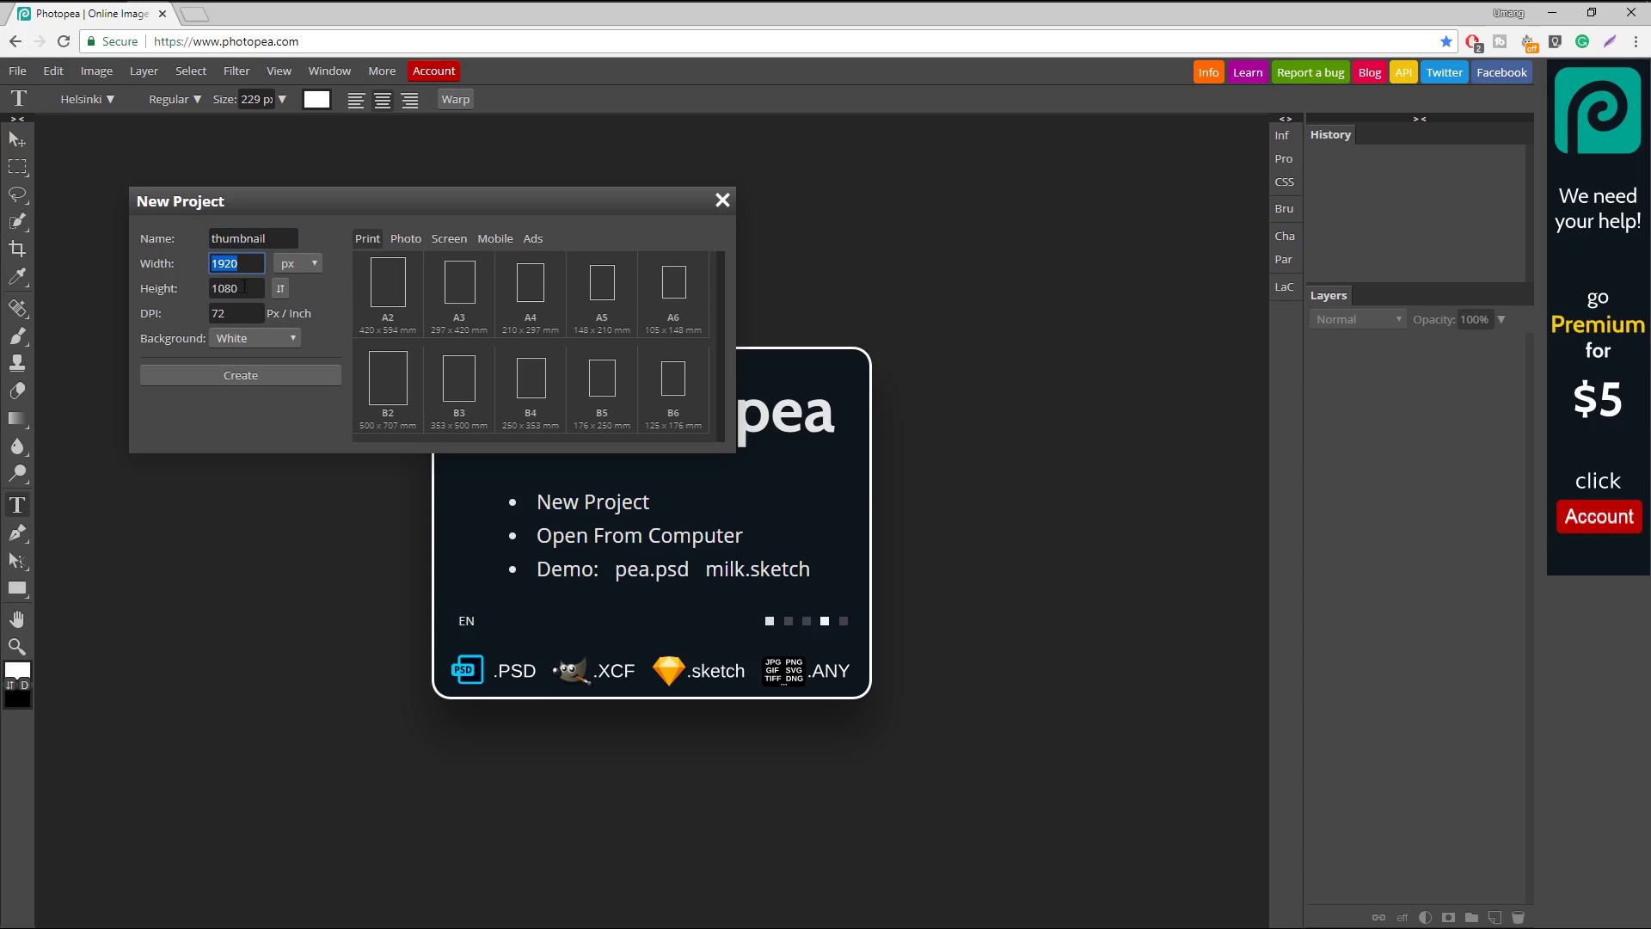
pyautogui.press('Tab')
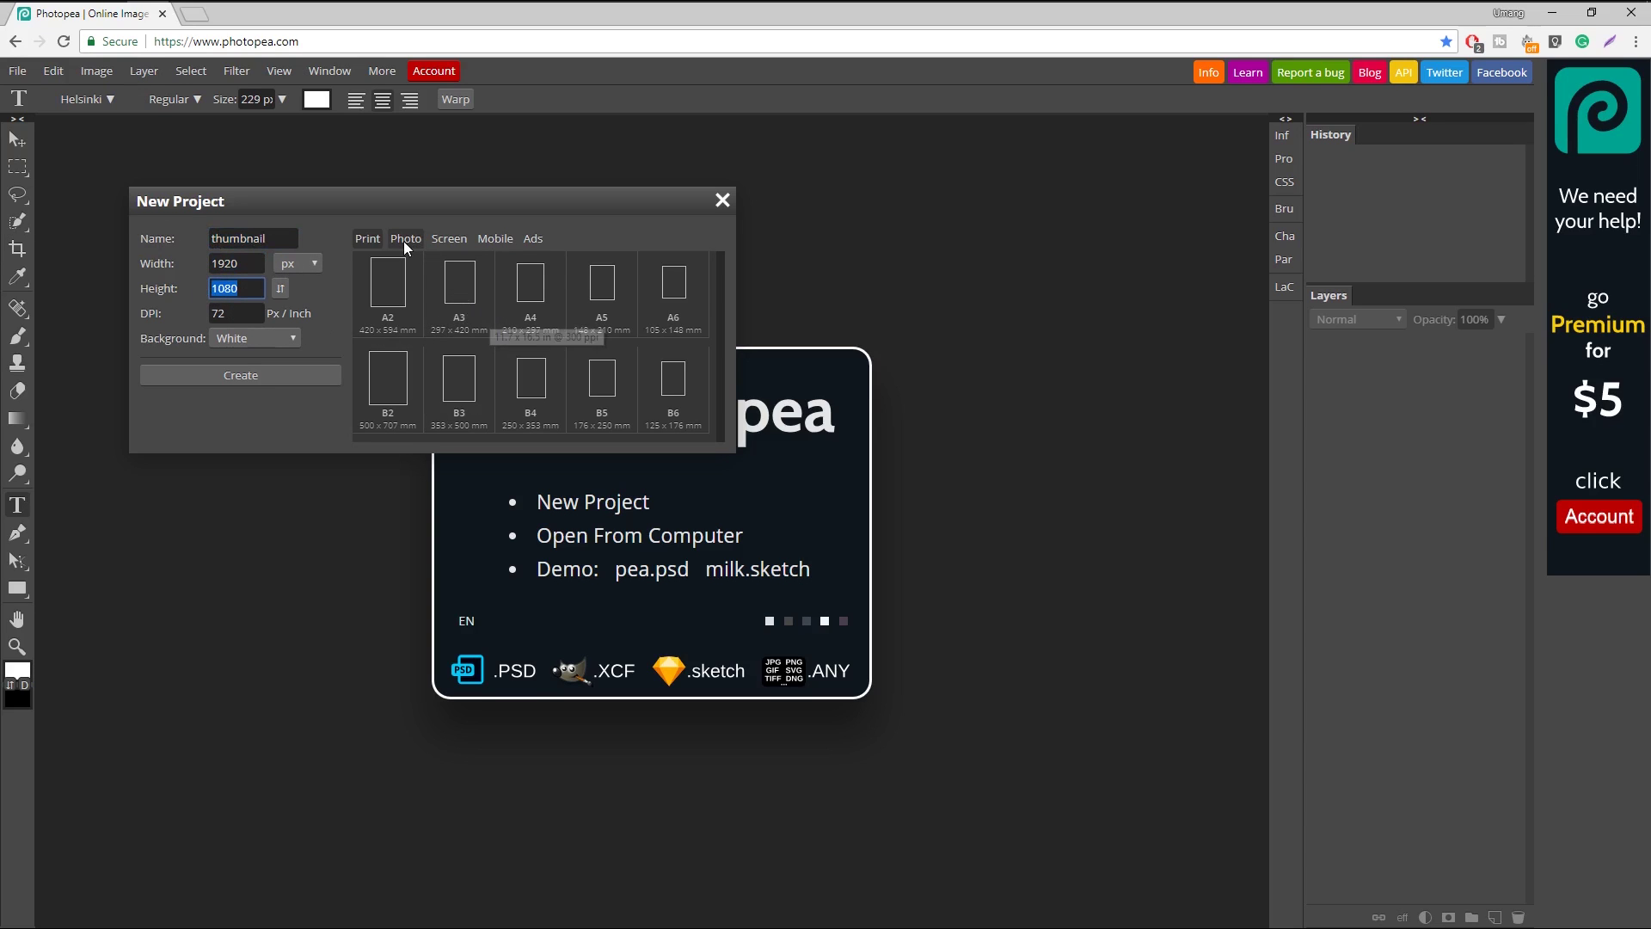
pyautogui.click(405, 240)
pyautogui.click(449, 239)
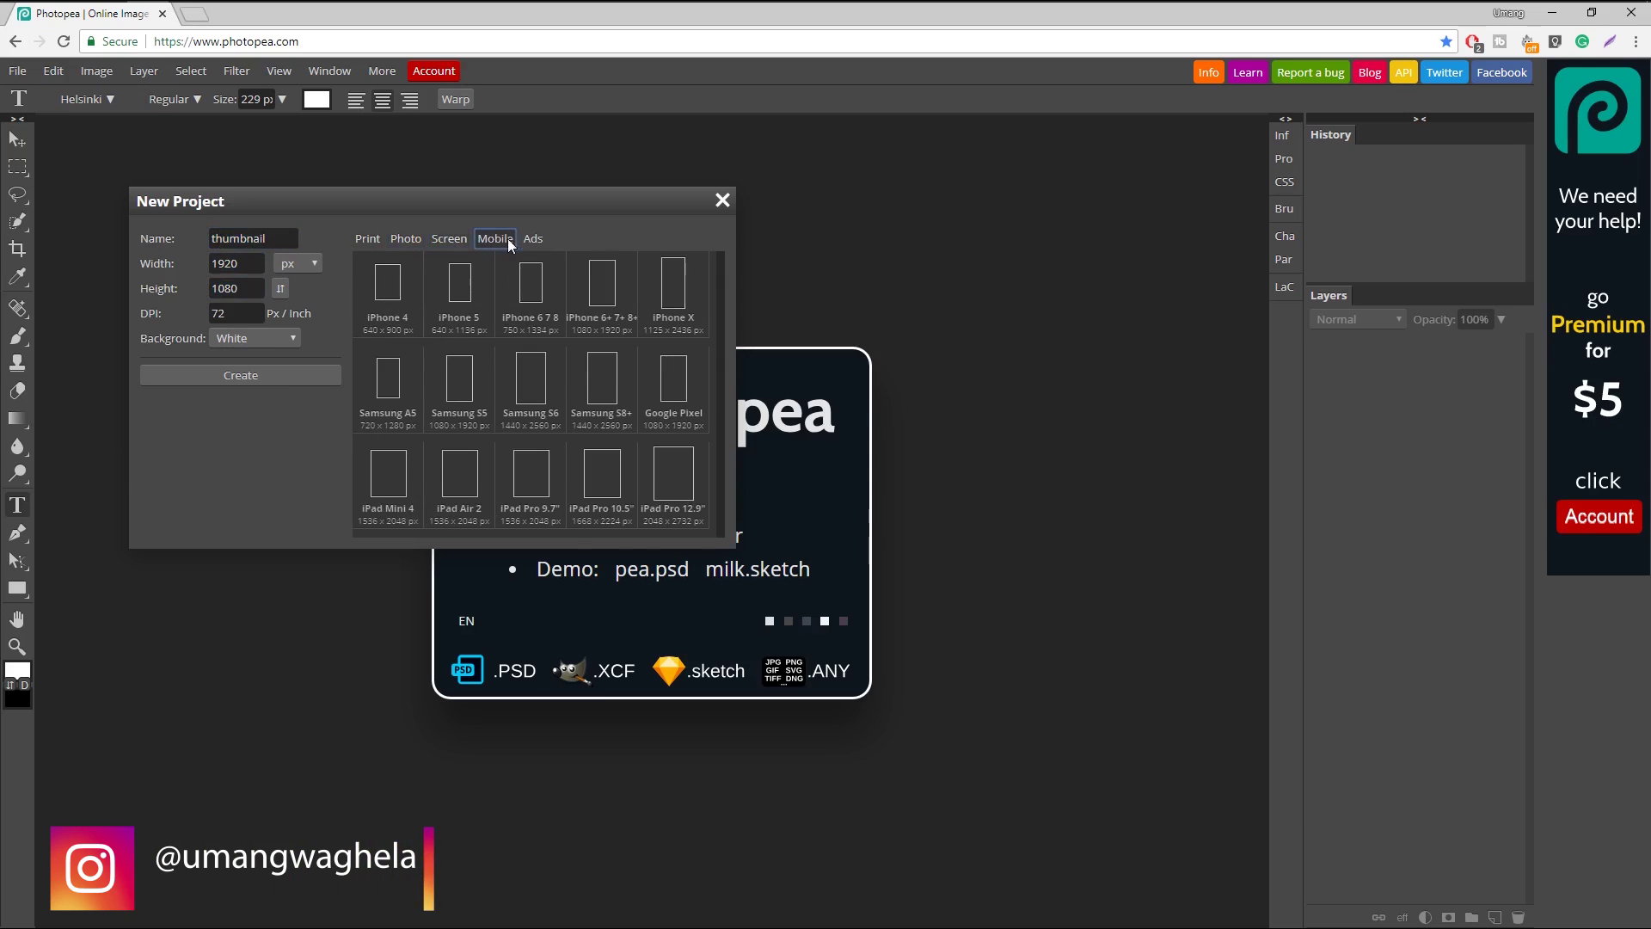
pyautogui.click(532, 239)
pyautogui.click(367, 239)
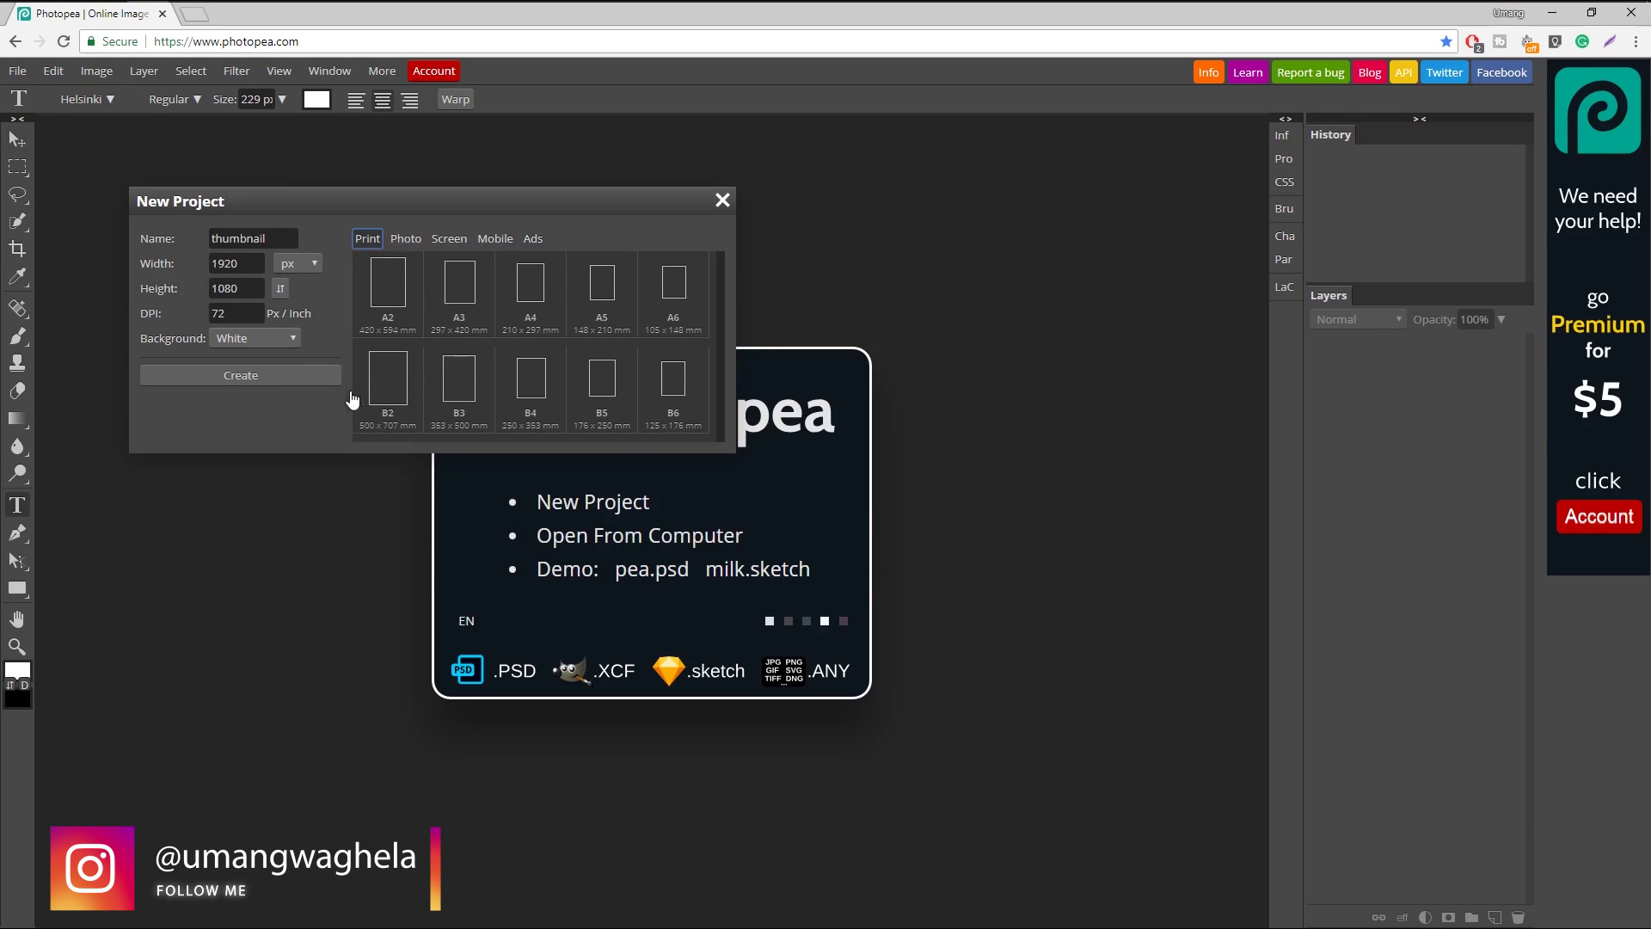
pyautogui.click(257, 338)
pyautogui.click(257, 373)
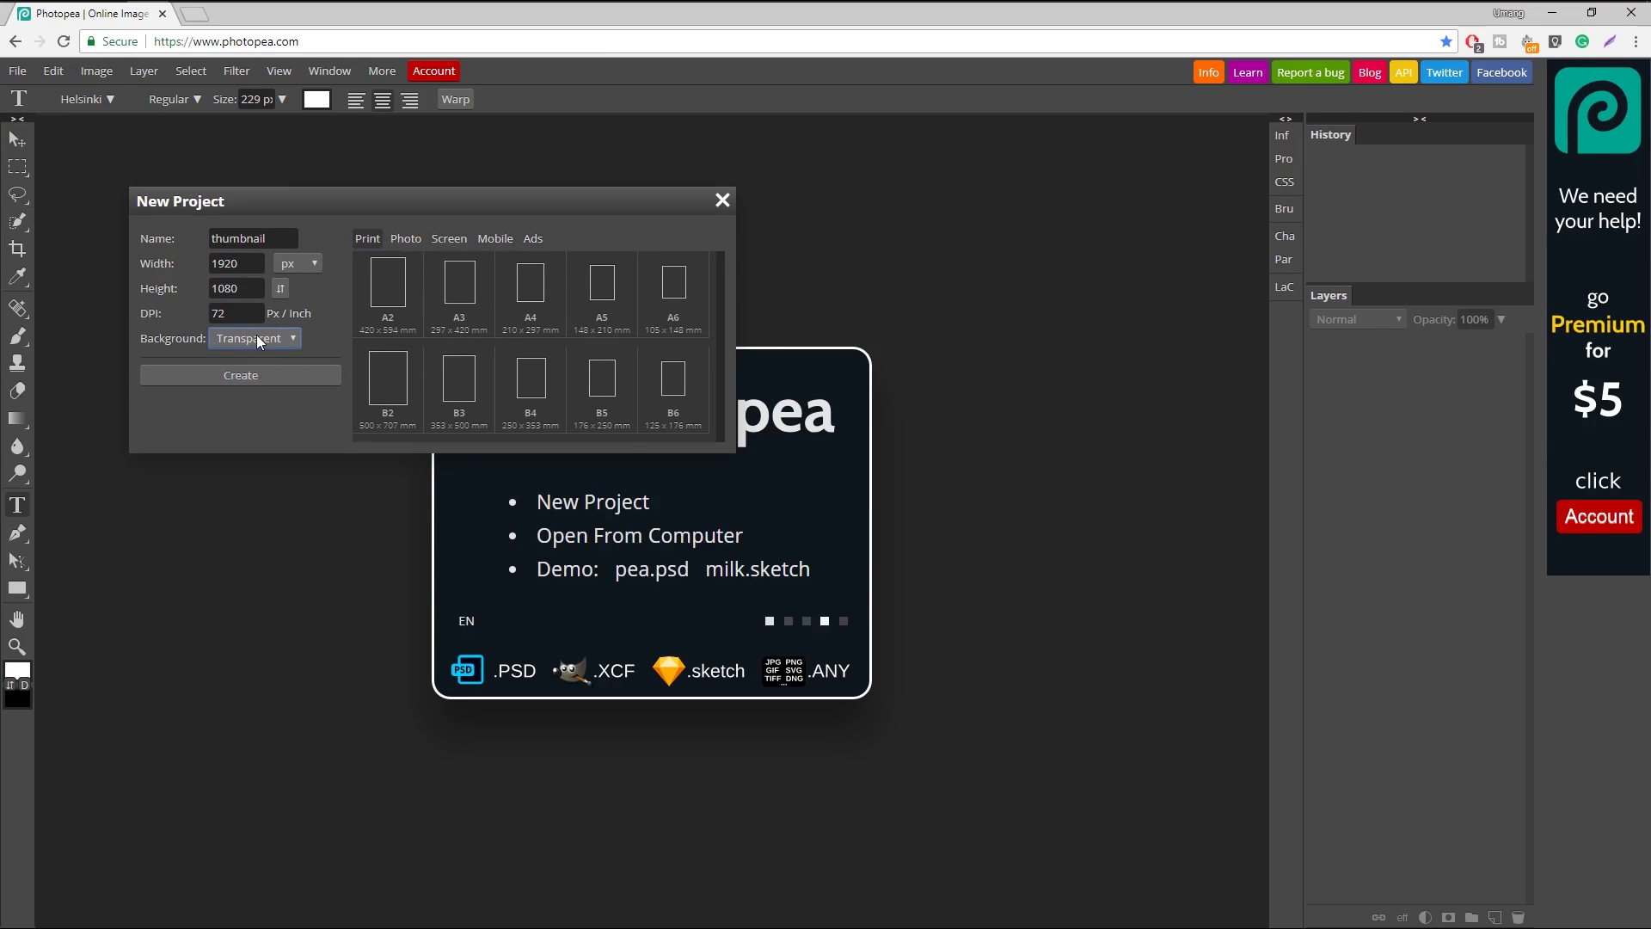
pyautogui.press('Return')
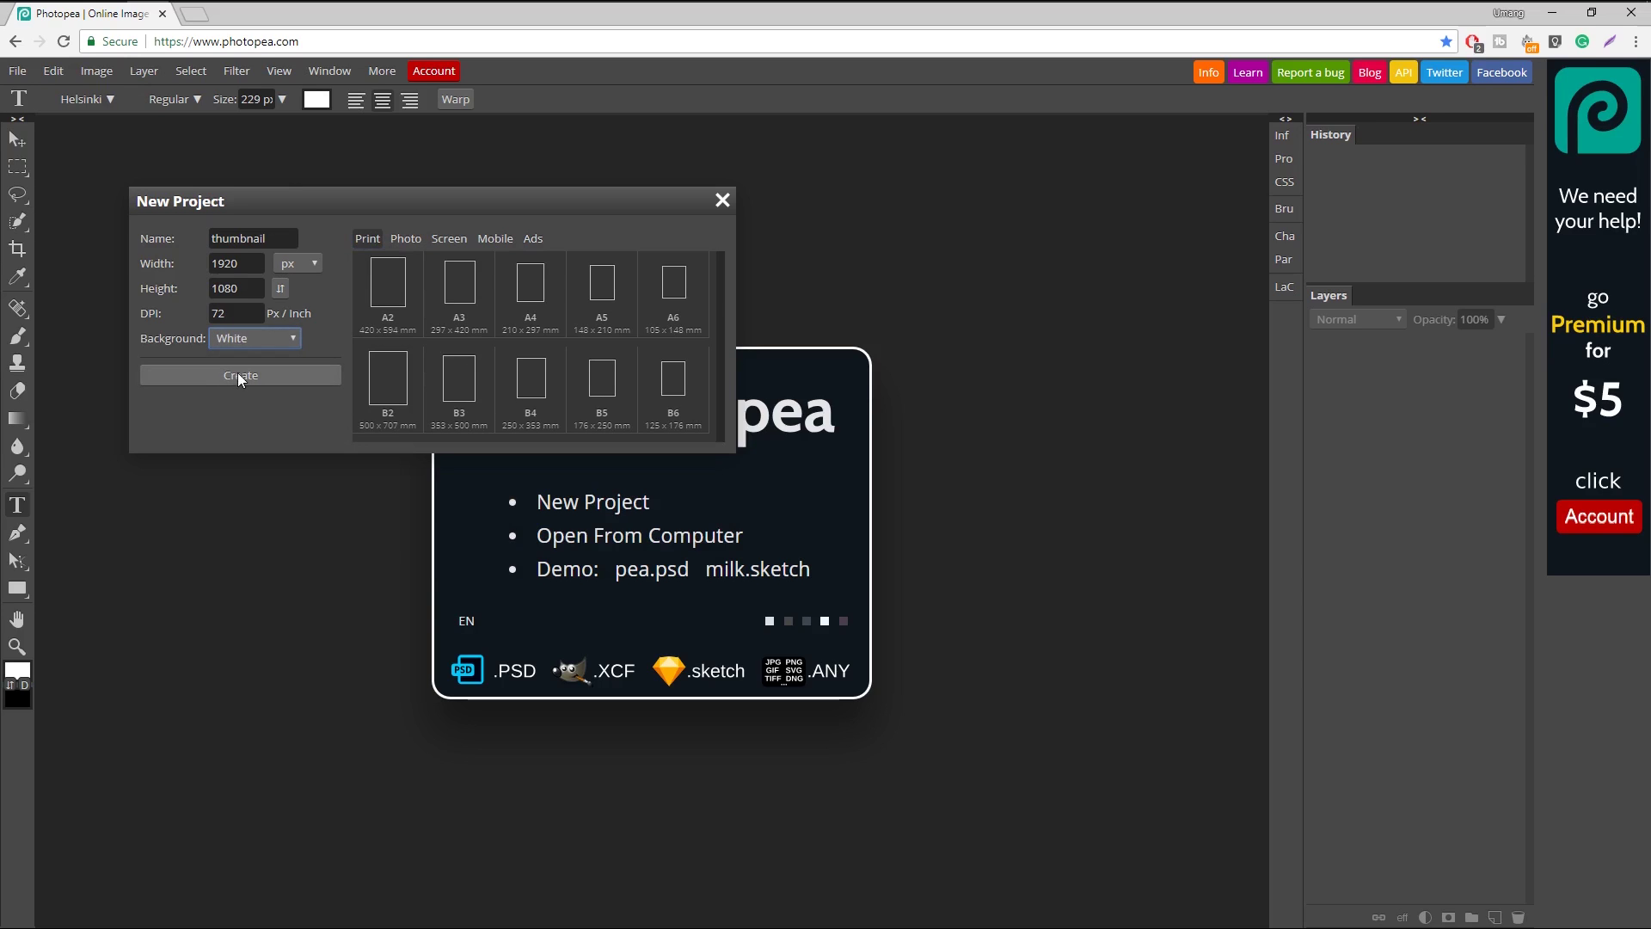
pyautogui.click(244, 375)
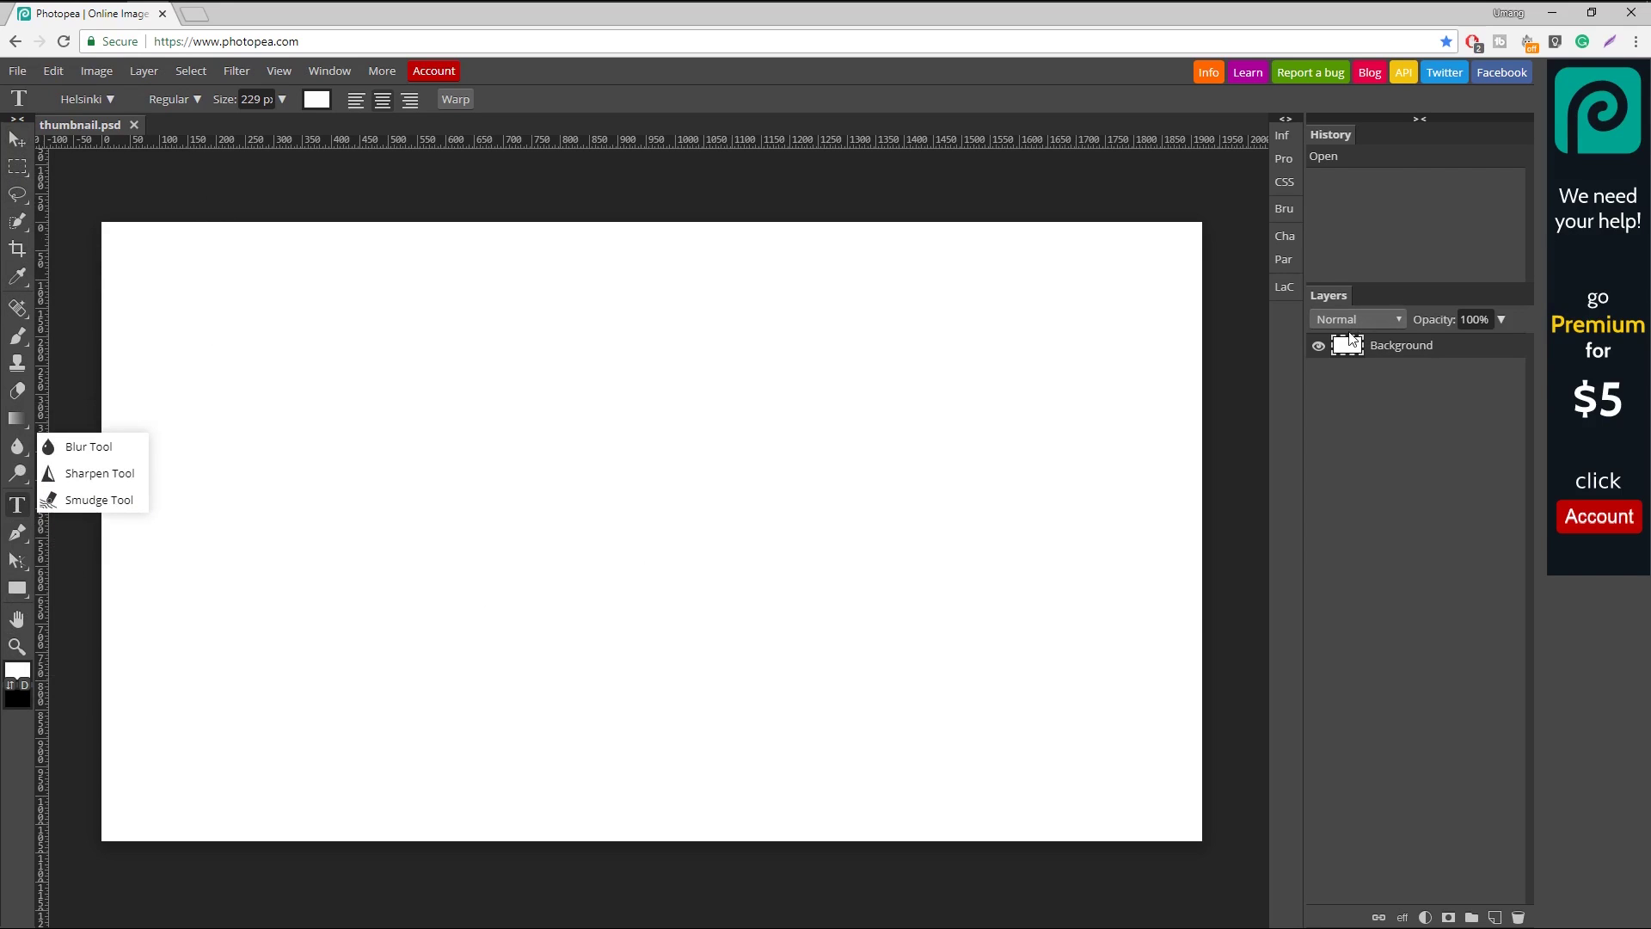
# Step: Open the purple desk-setup photo and drag it right to leave a transparent left strip
pyautogui.click(17, 72)
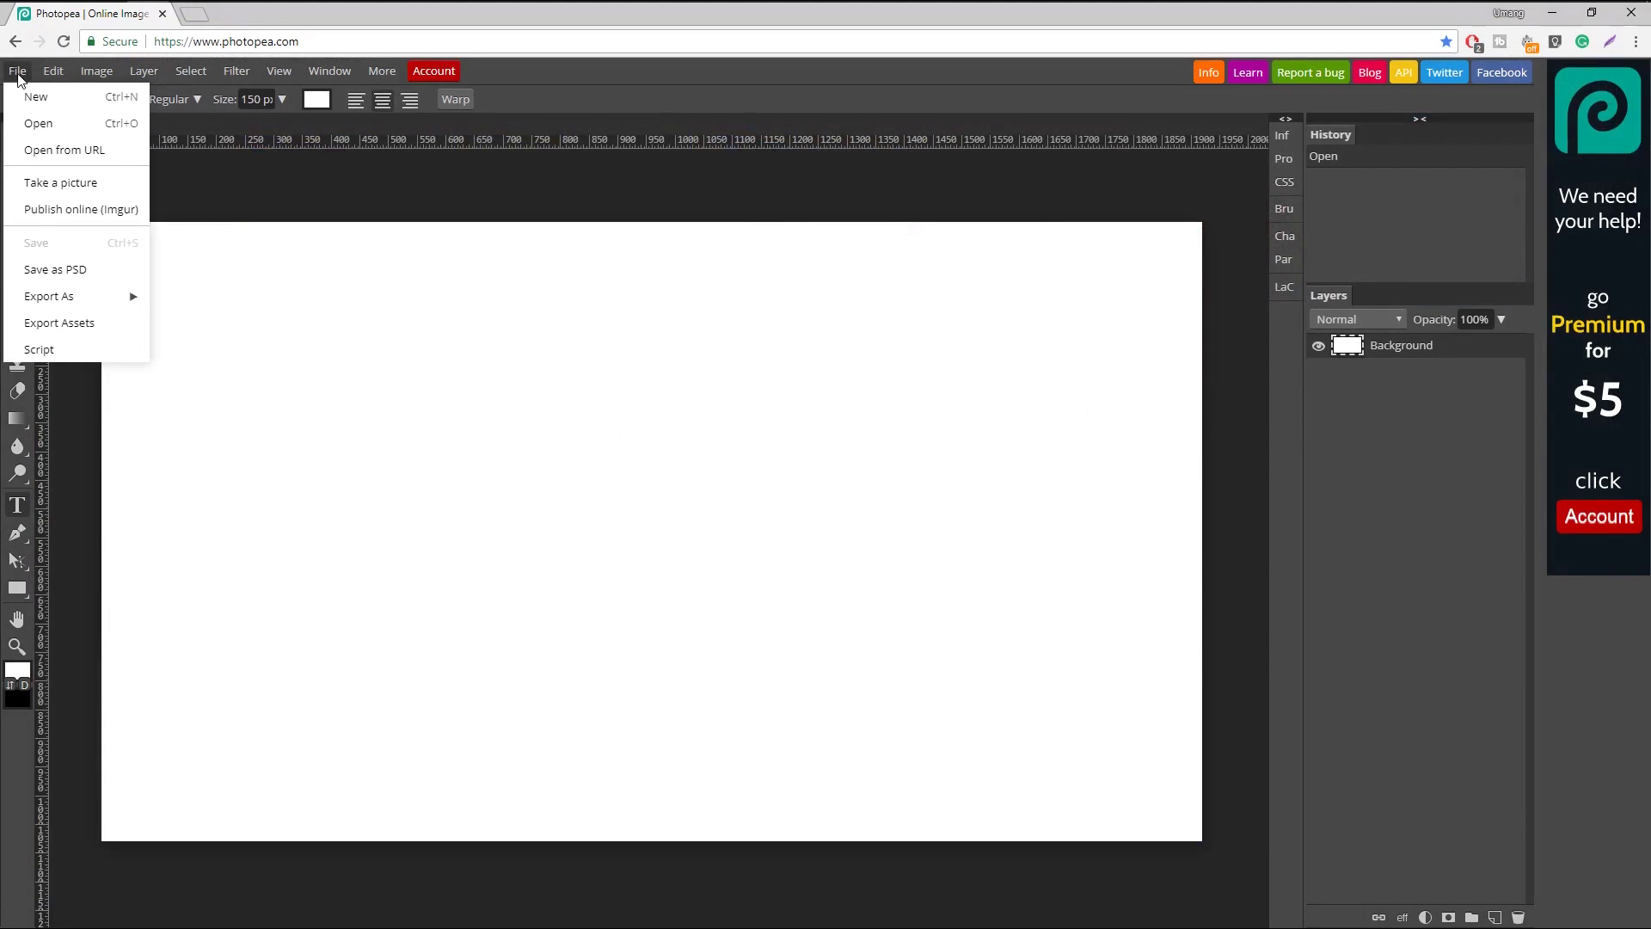
pyautogui.click(55, 125)
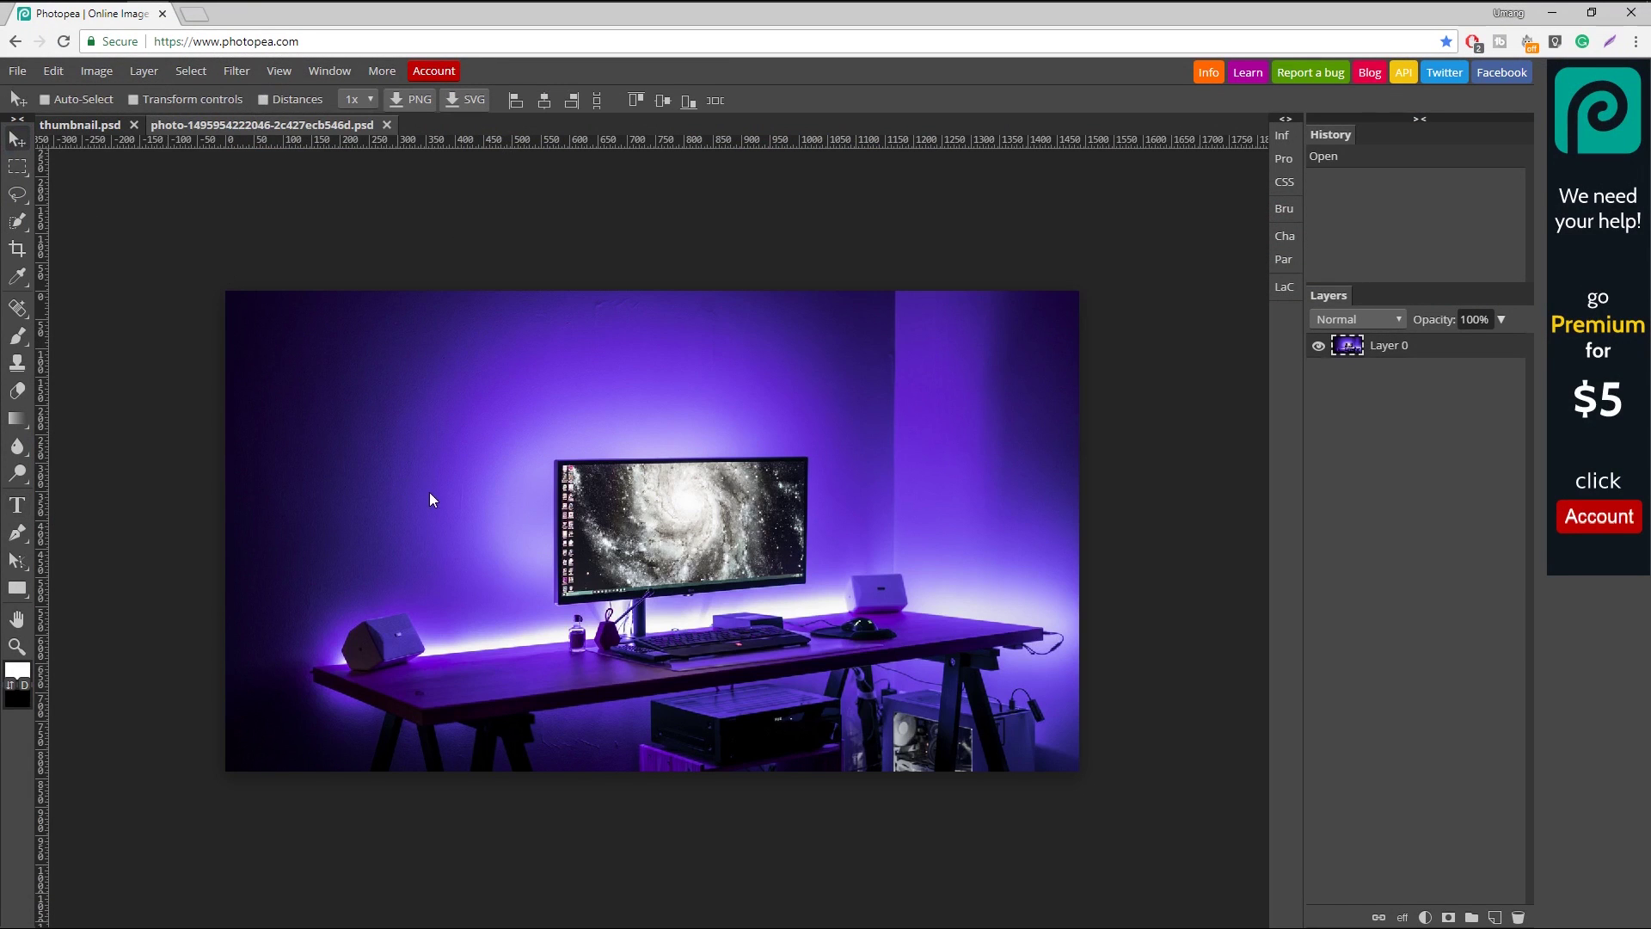
pyautogui.moveTo(430, 494); pyautogui.dragTo(528, 498)
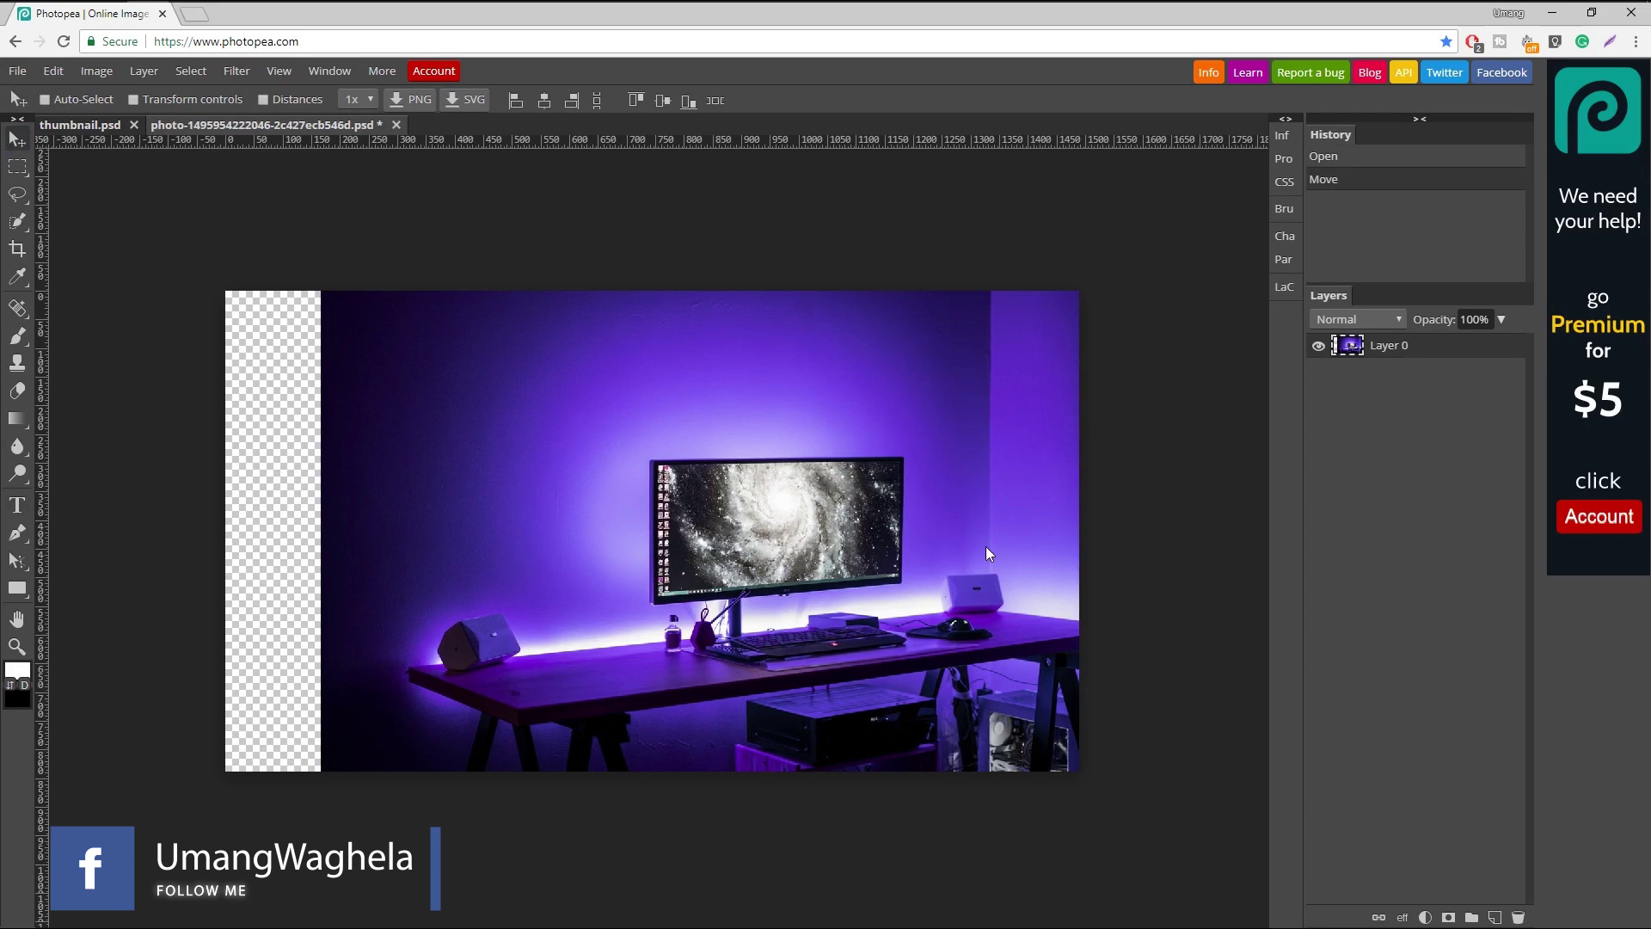
# Step: On a new layer, draw a black-to-transparent gradient and slide it left over the empty strip
pyautogui.click(1494, 917)
pyautogui.rightClick(19, 419)
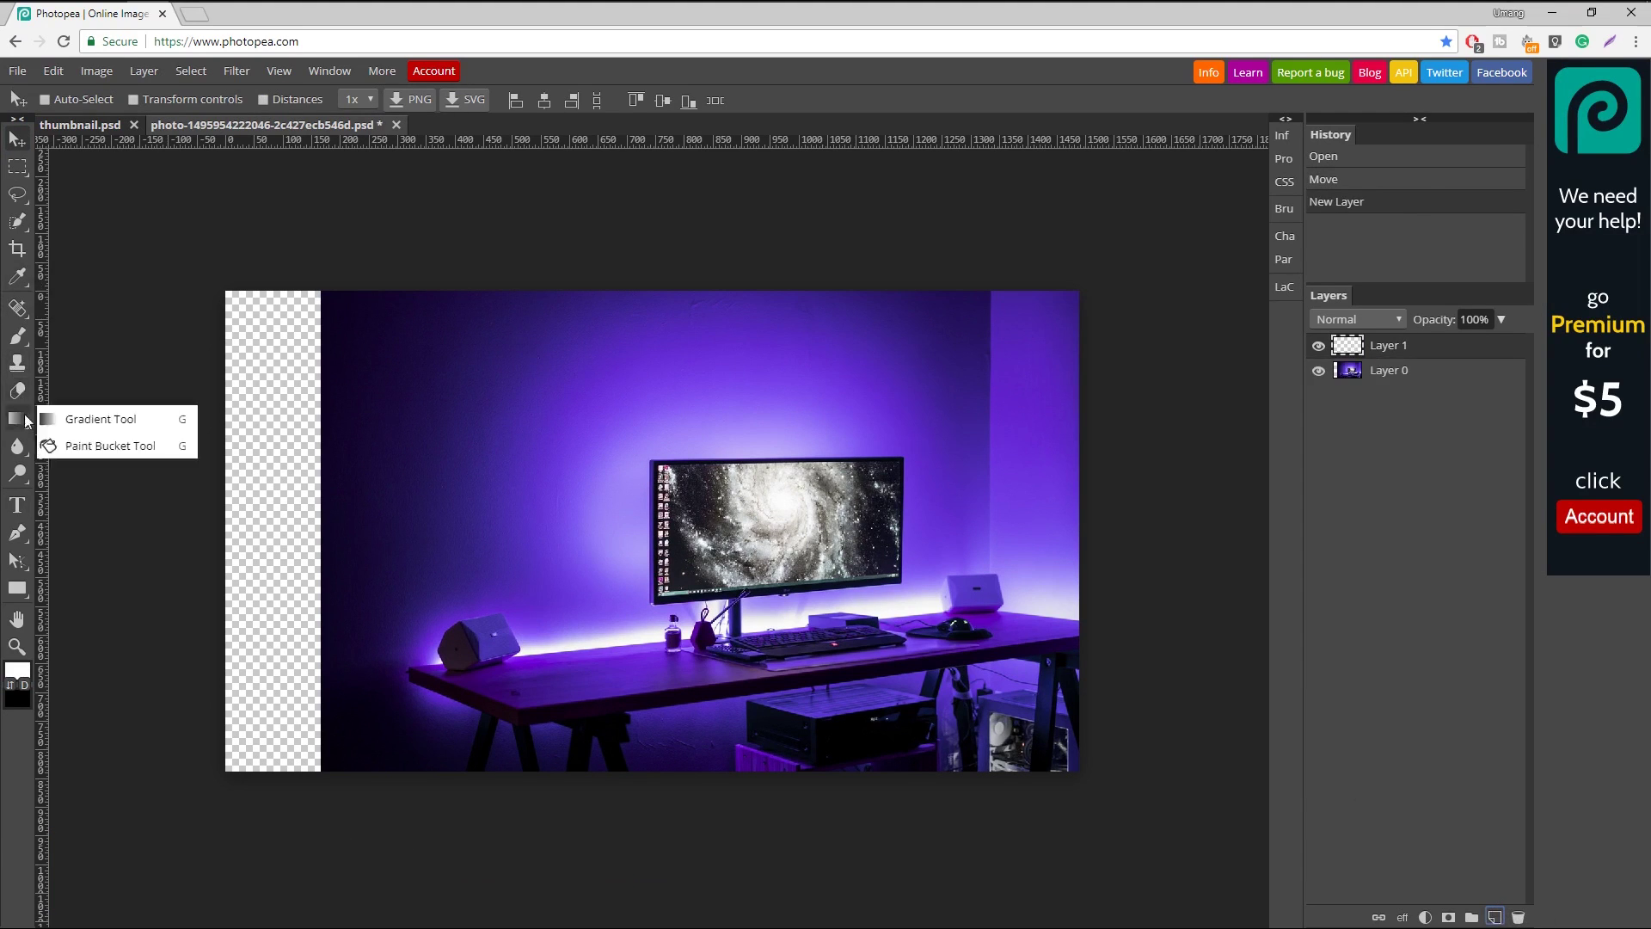
pyautogui.click(91, 419)
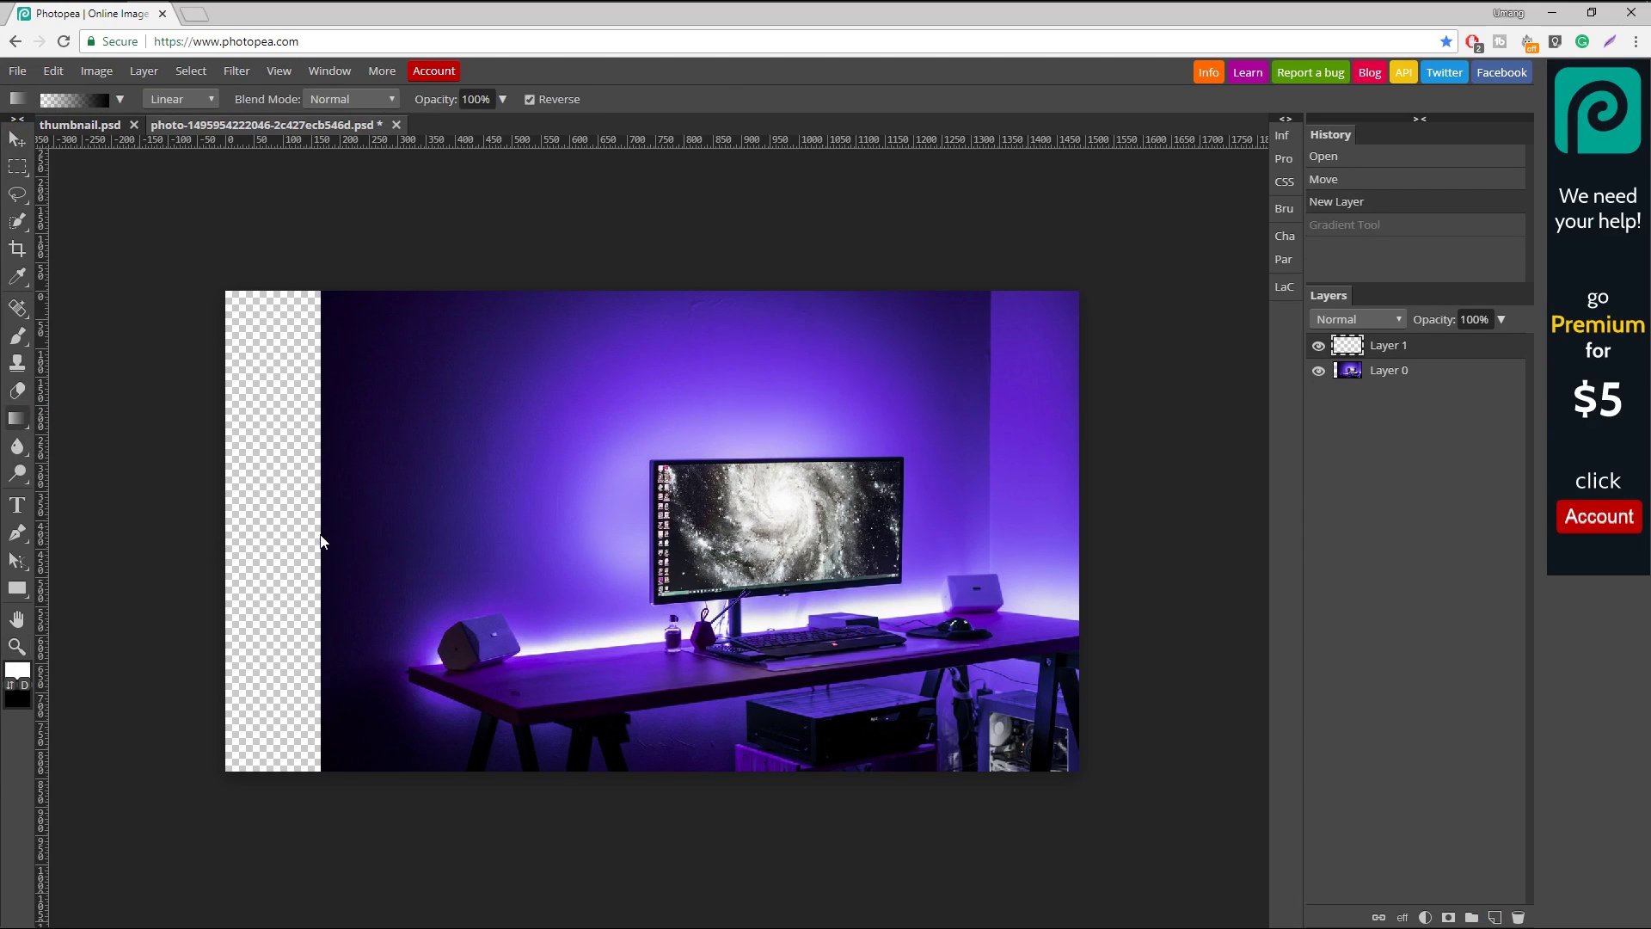
pyautogui.moveTo(638, 531); pyautogui.dragTo(663, 533)
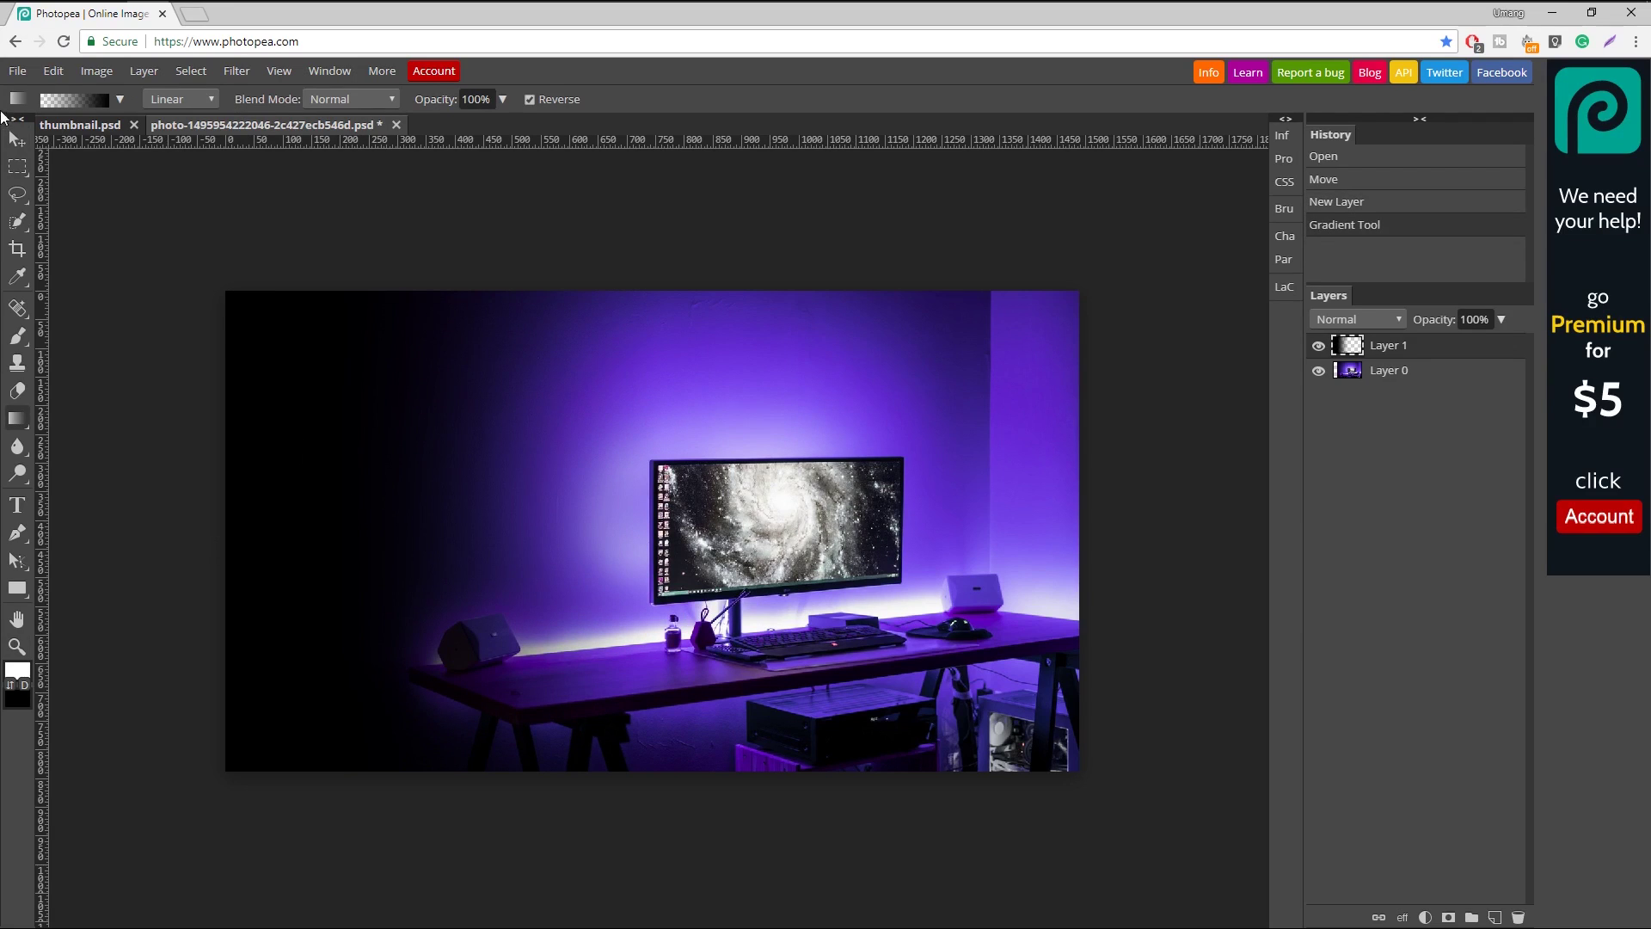
pyautogui.click(18, 139)
pyautogui.moveTo(421, 571)
pyautogui.mouseDown()
pyautogui.moveTo(404, 570)
pyautogui.moveTo(524, 610)
pyautogui.mouseUp()
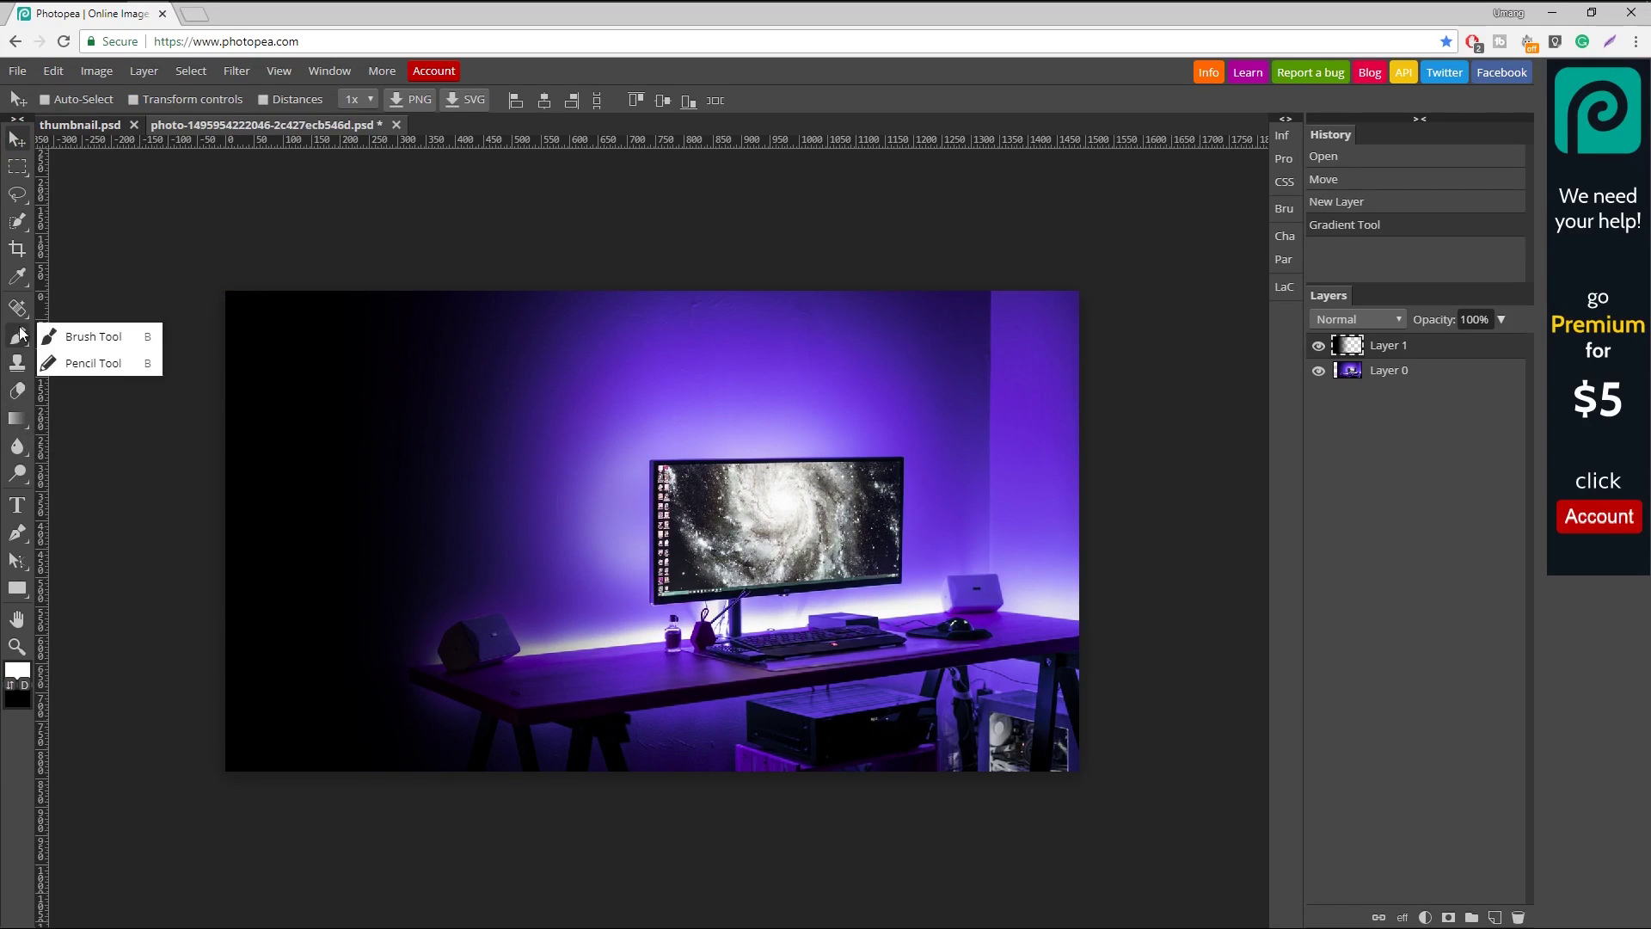
# Step: Type the title 'MY / SETUP / TOUR!' on three lines on the dark left side
pyautogui.click(18, 504)
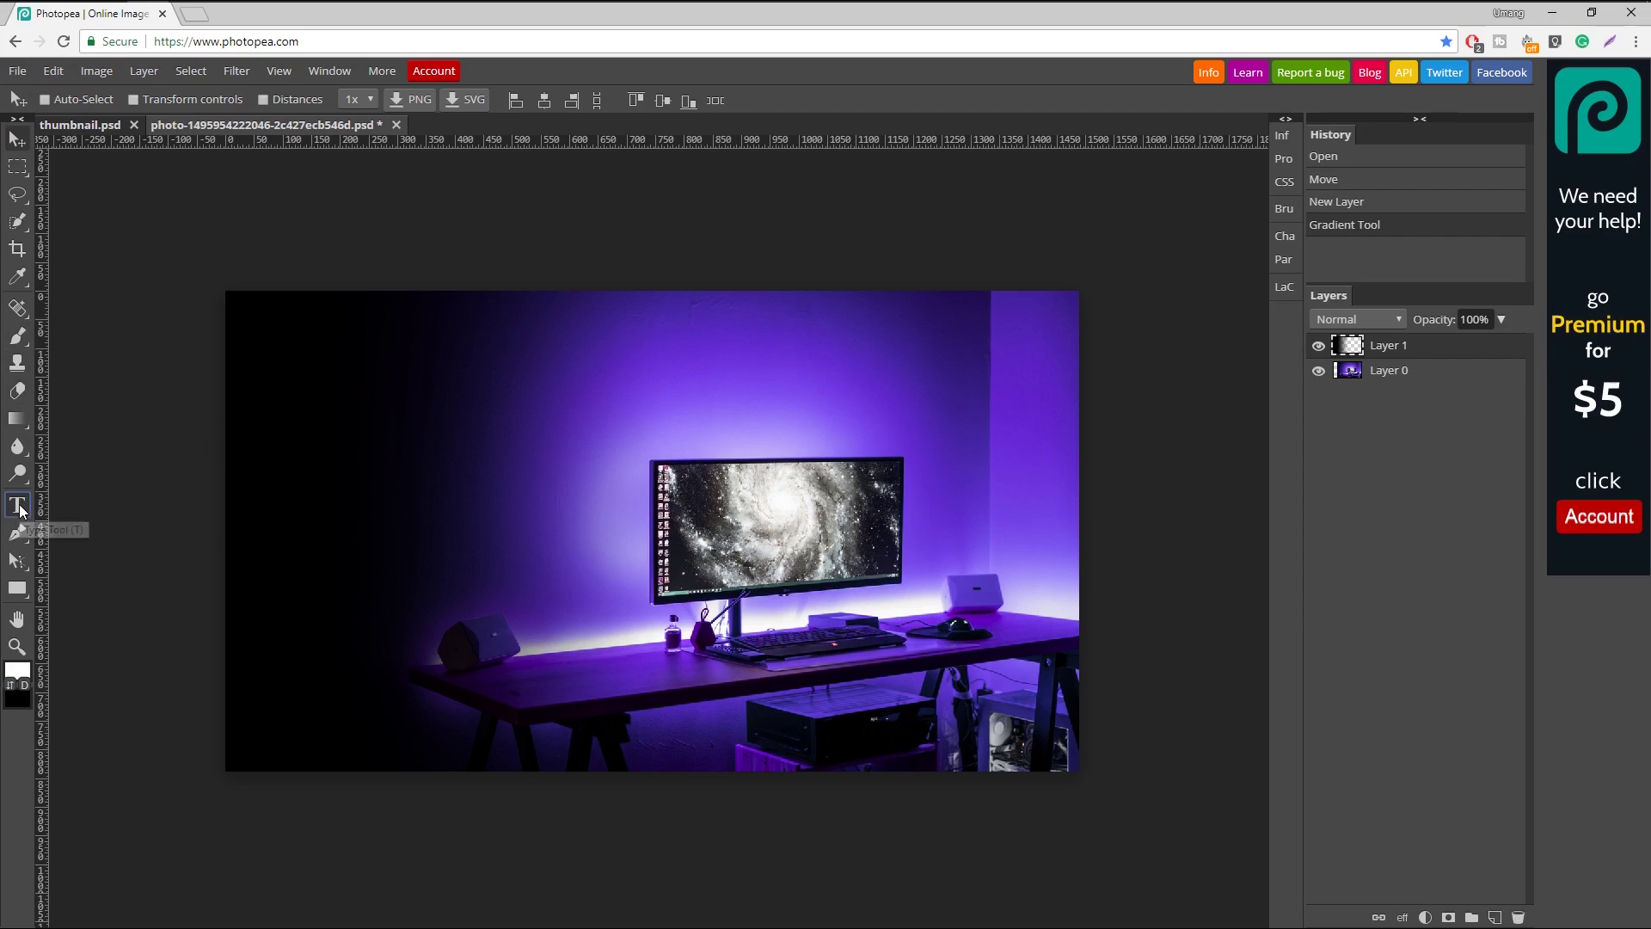
pyautogui.click(349, 453)
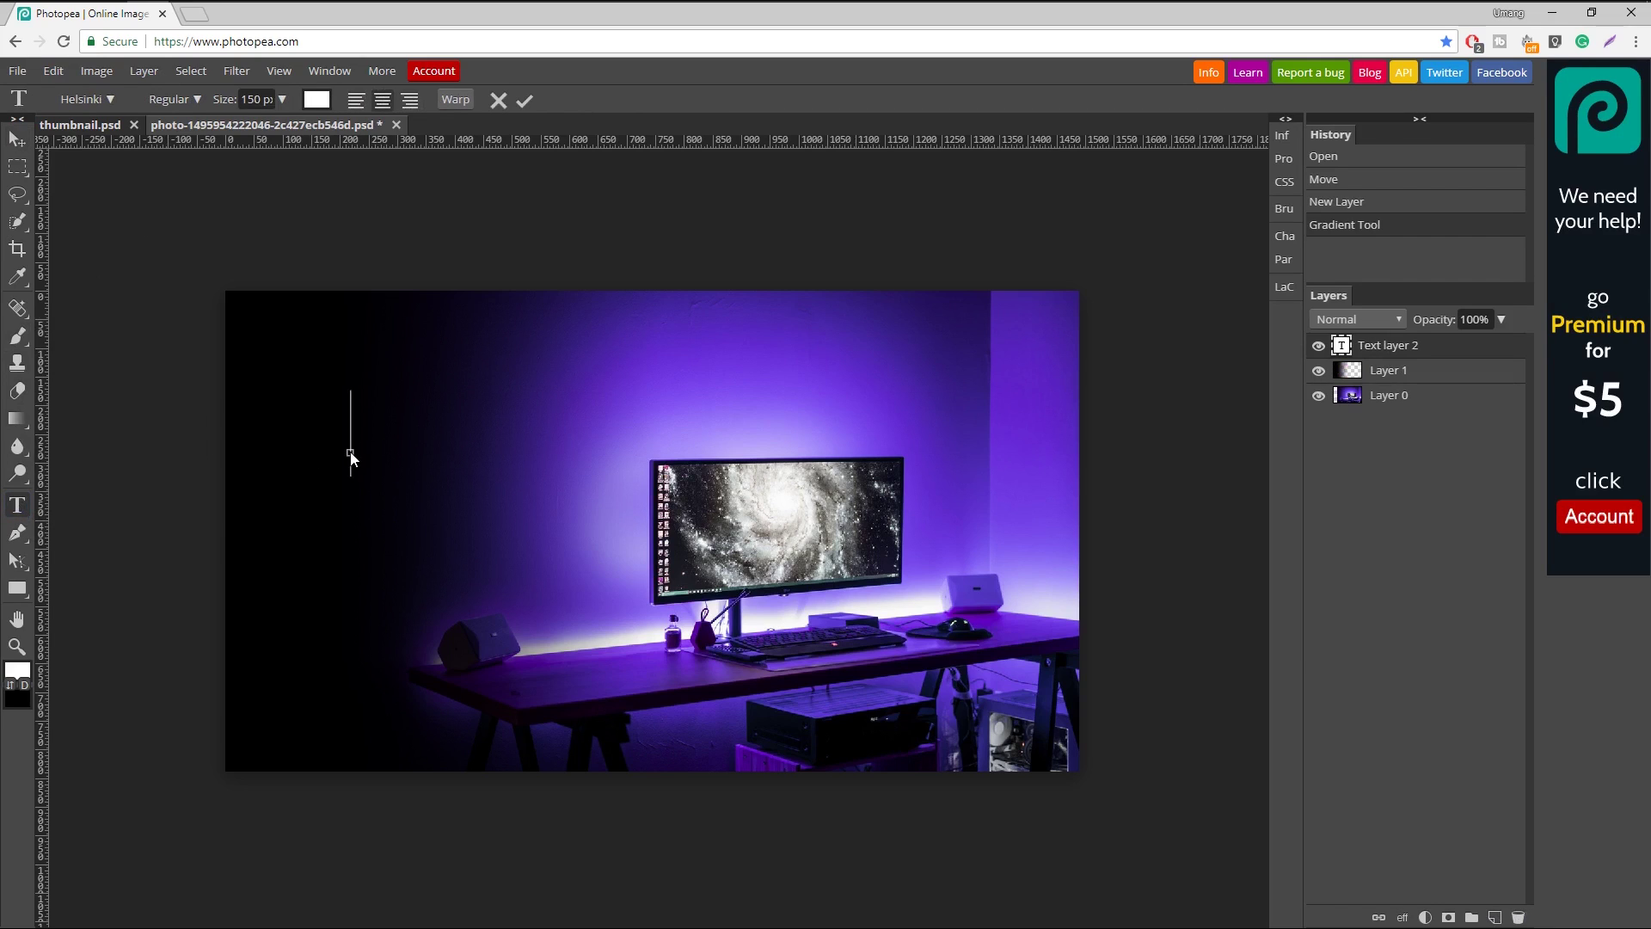
pyautogui.write('MY')
pyautogui.press('Return')
pyautogui.write('S')
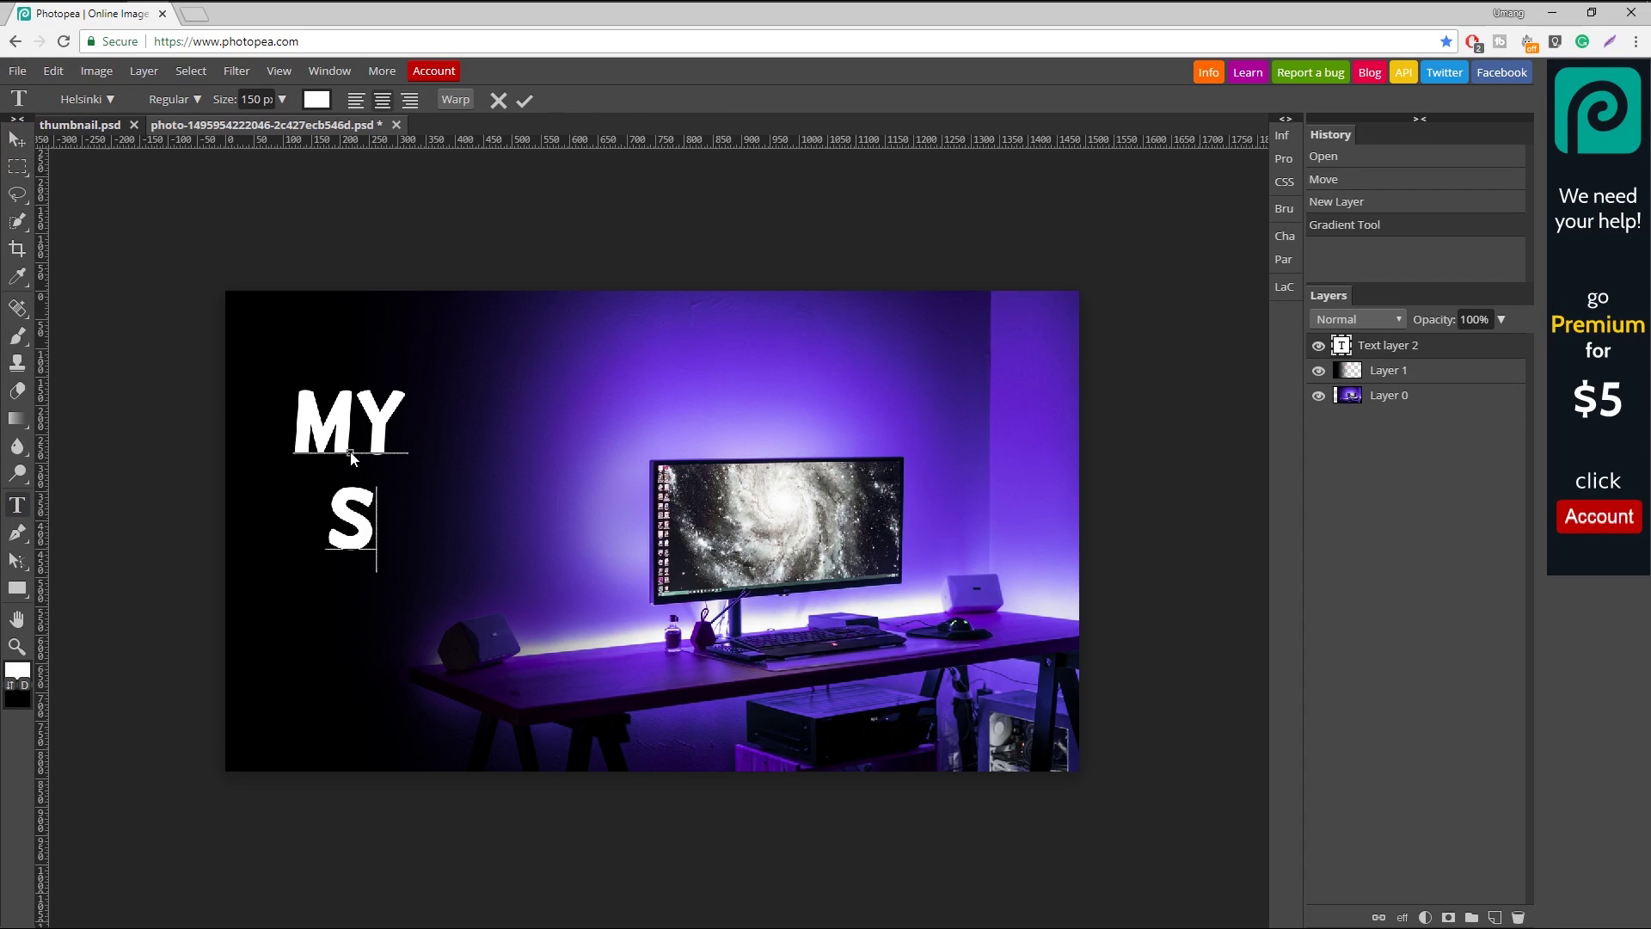
pyautogui.write('ETUP')
pyautogui.press('Return')
pyautogui.write('TOUR')
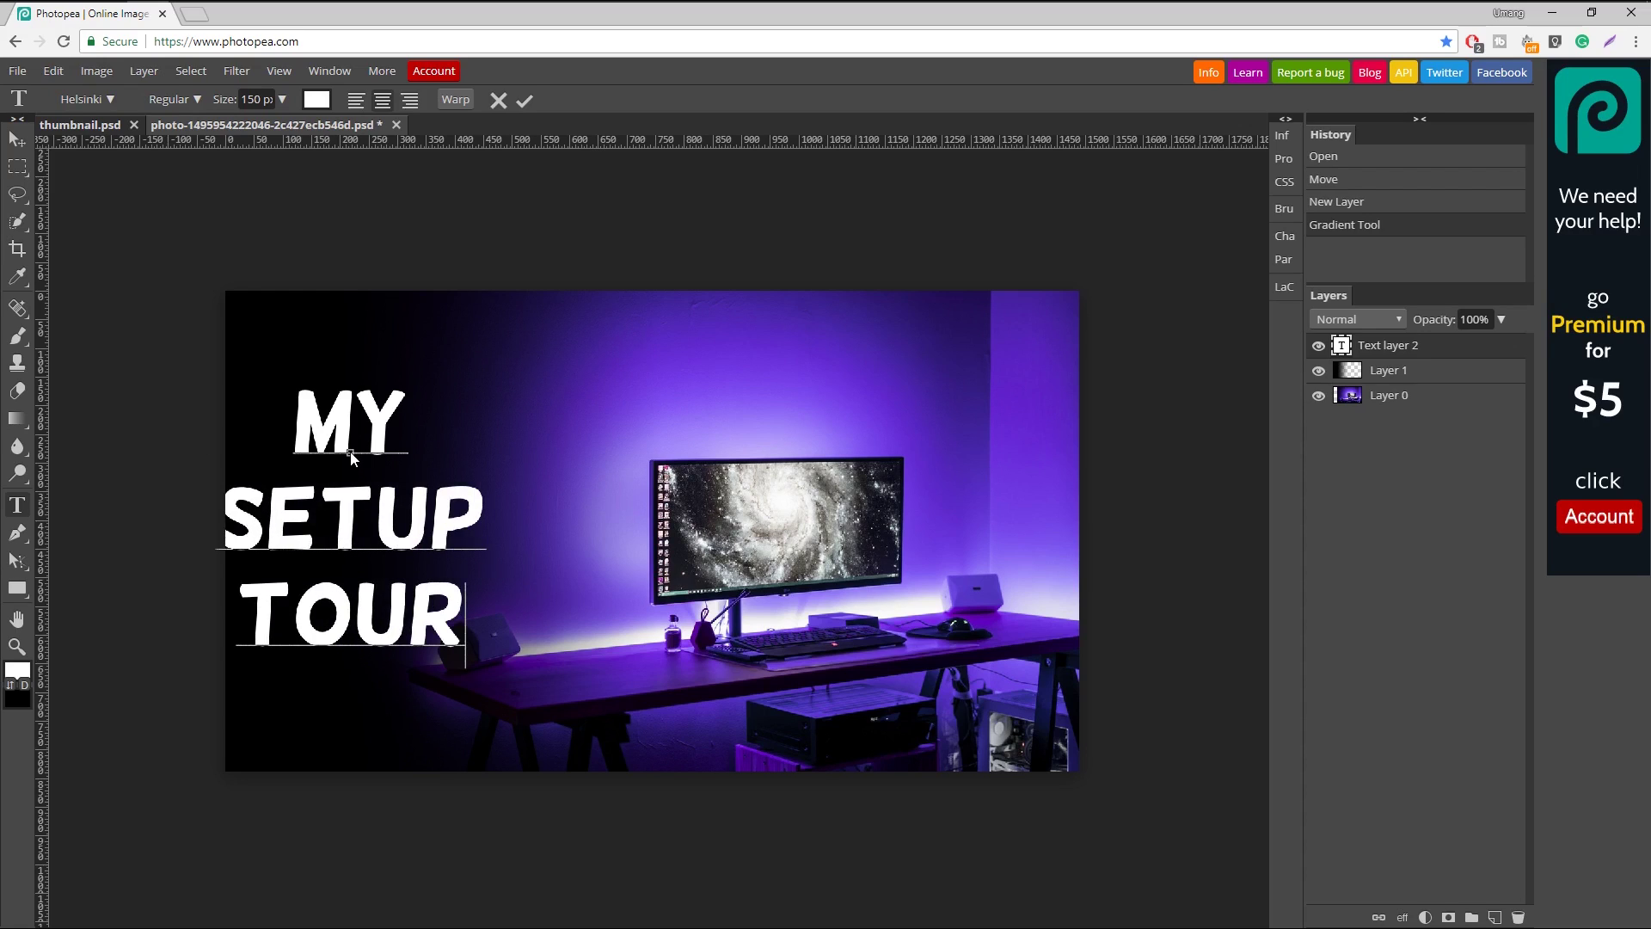
pyautogui.write('!')
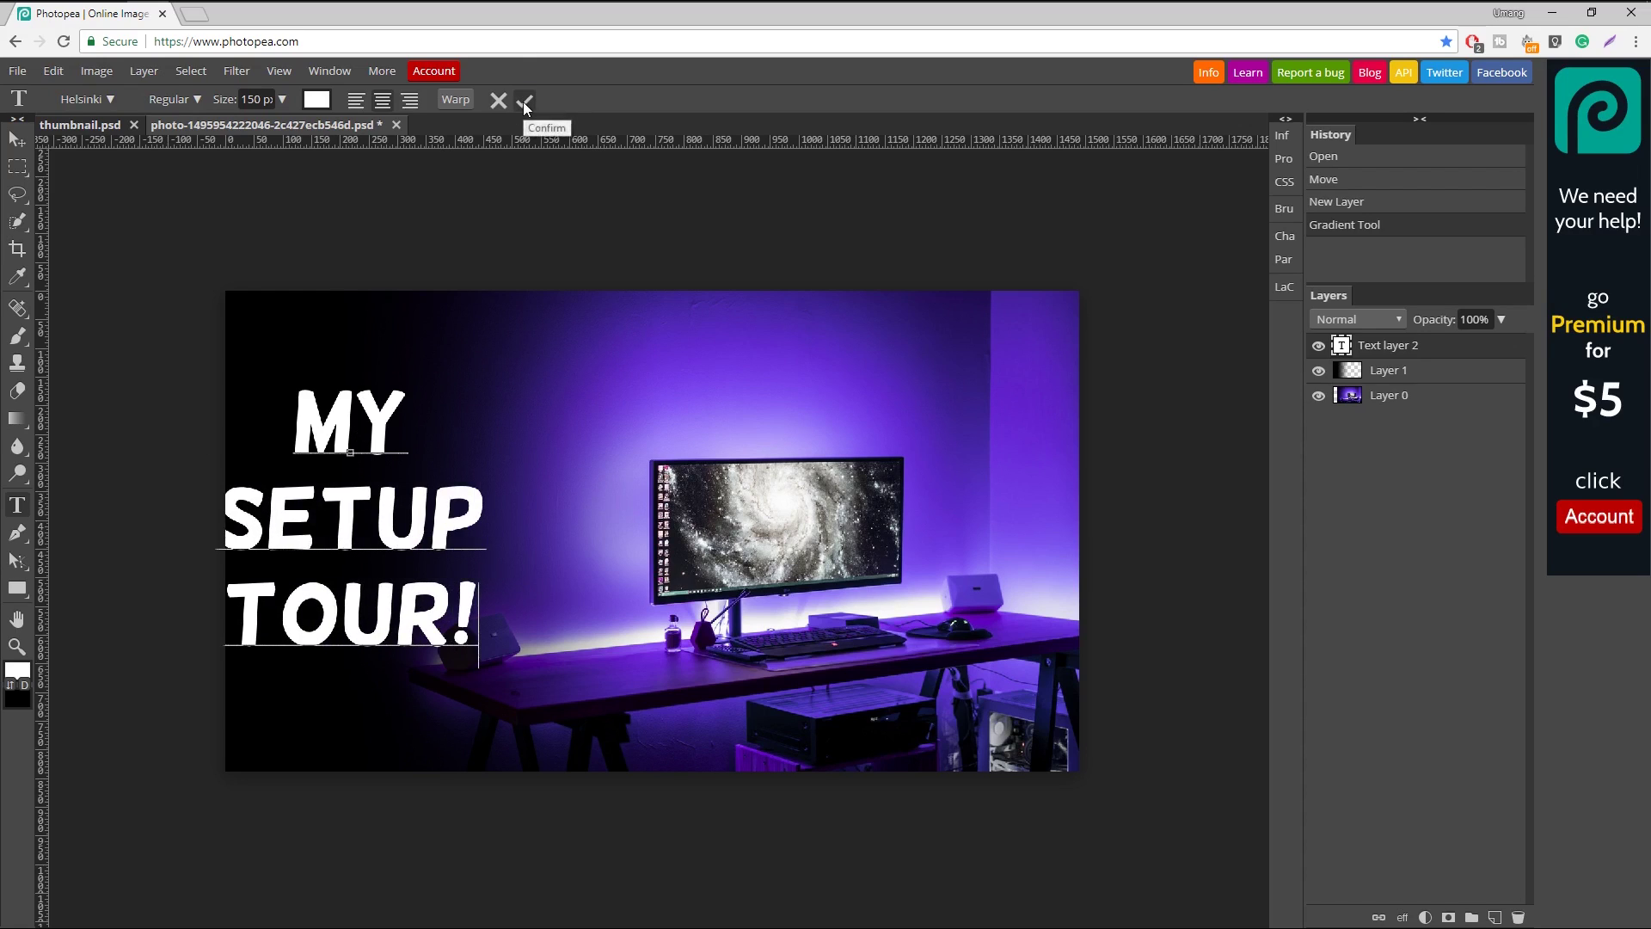
pyautogui.click(524, 100)
# Step: Select all the title text and choose a different font from the font list
pyautogui.click(353, 610)
pyautogui.hotkey('ctrl', 'a')
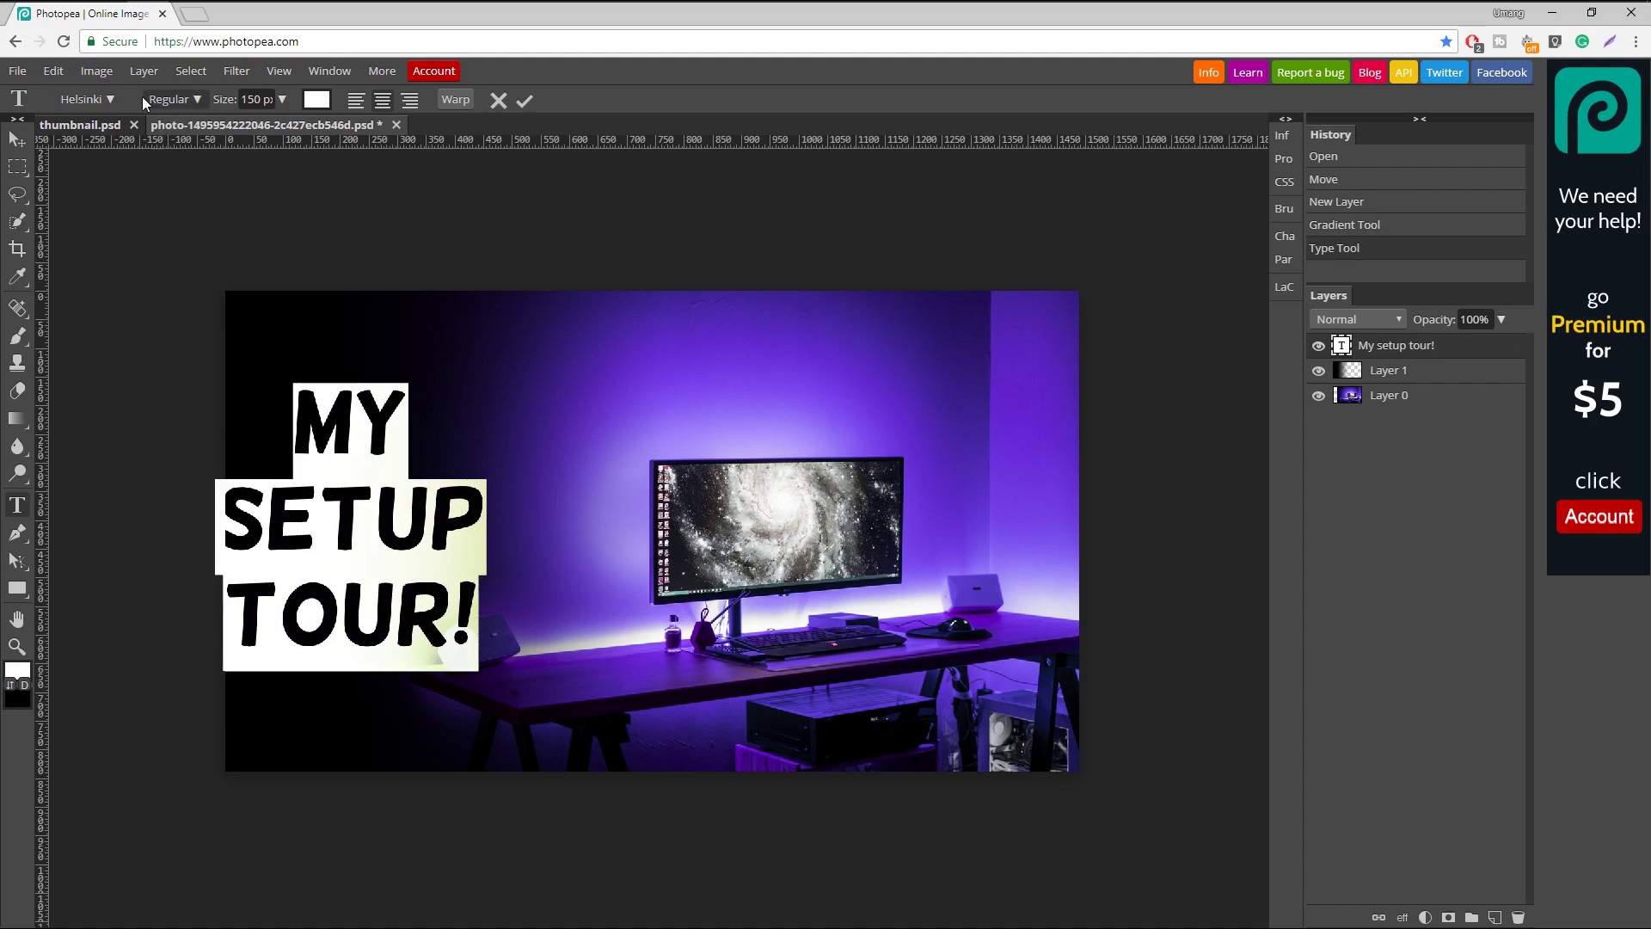
pyautogui.click(109, 101)
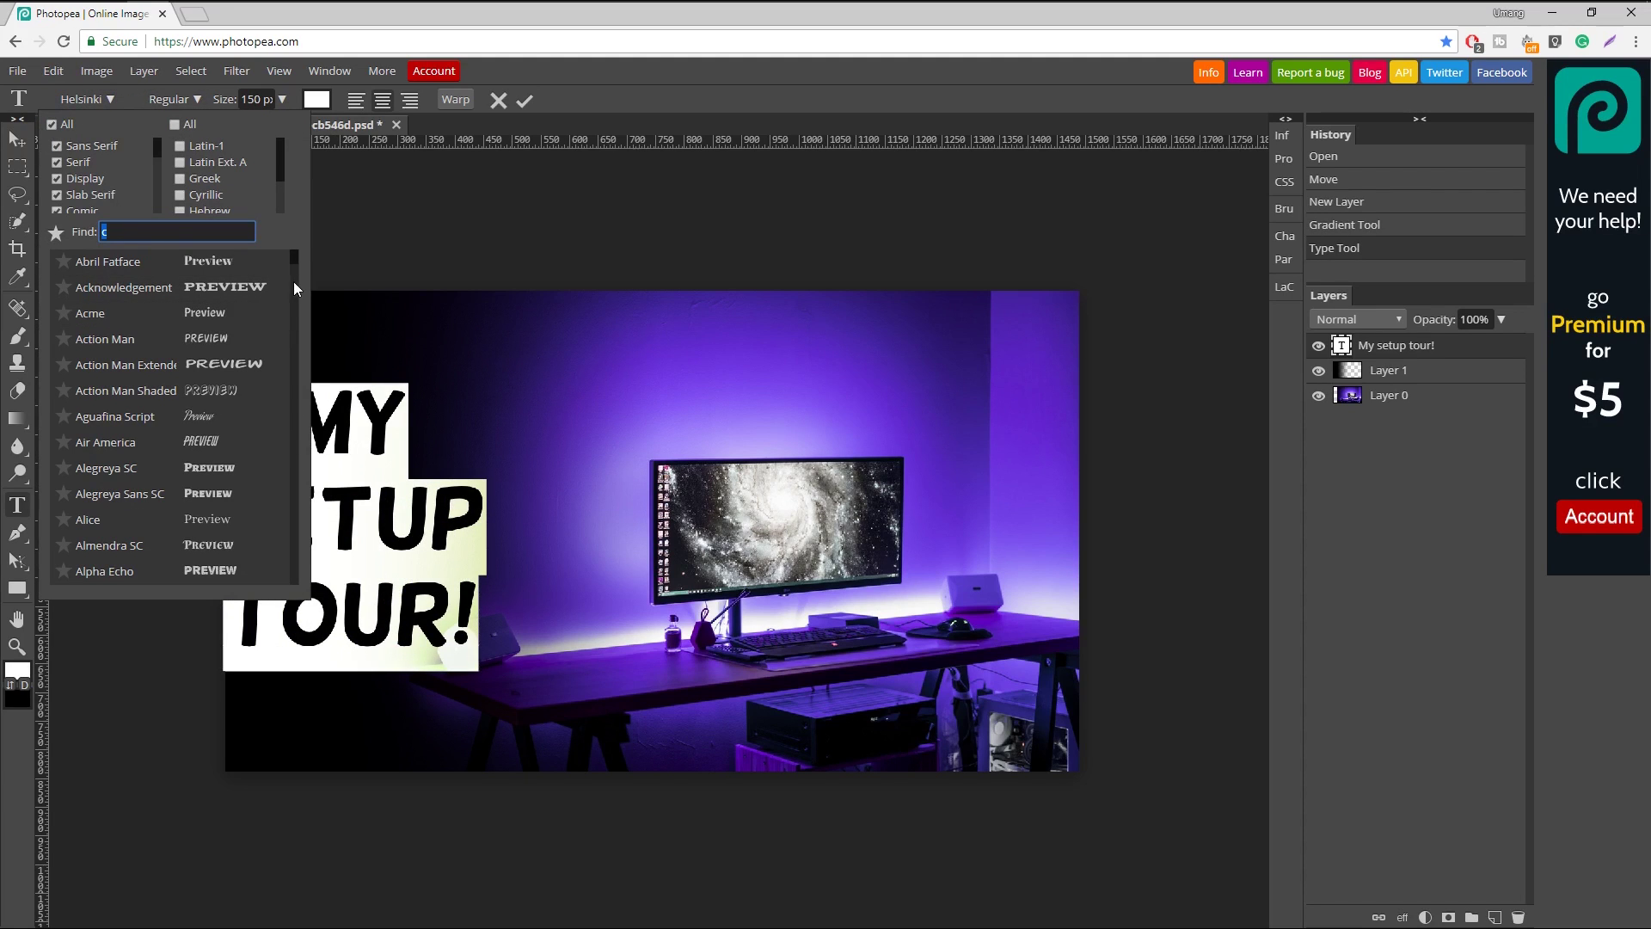
pyautogui.scroll(-10, 292, 299)
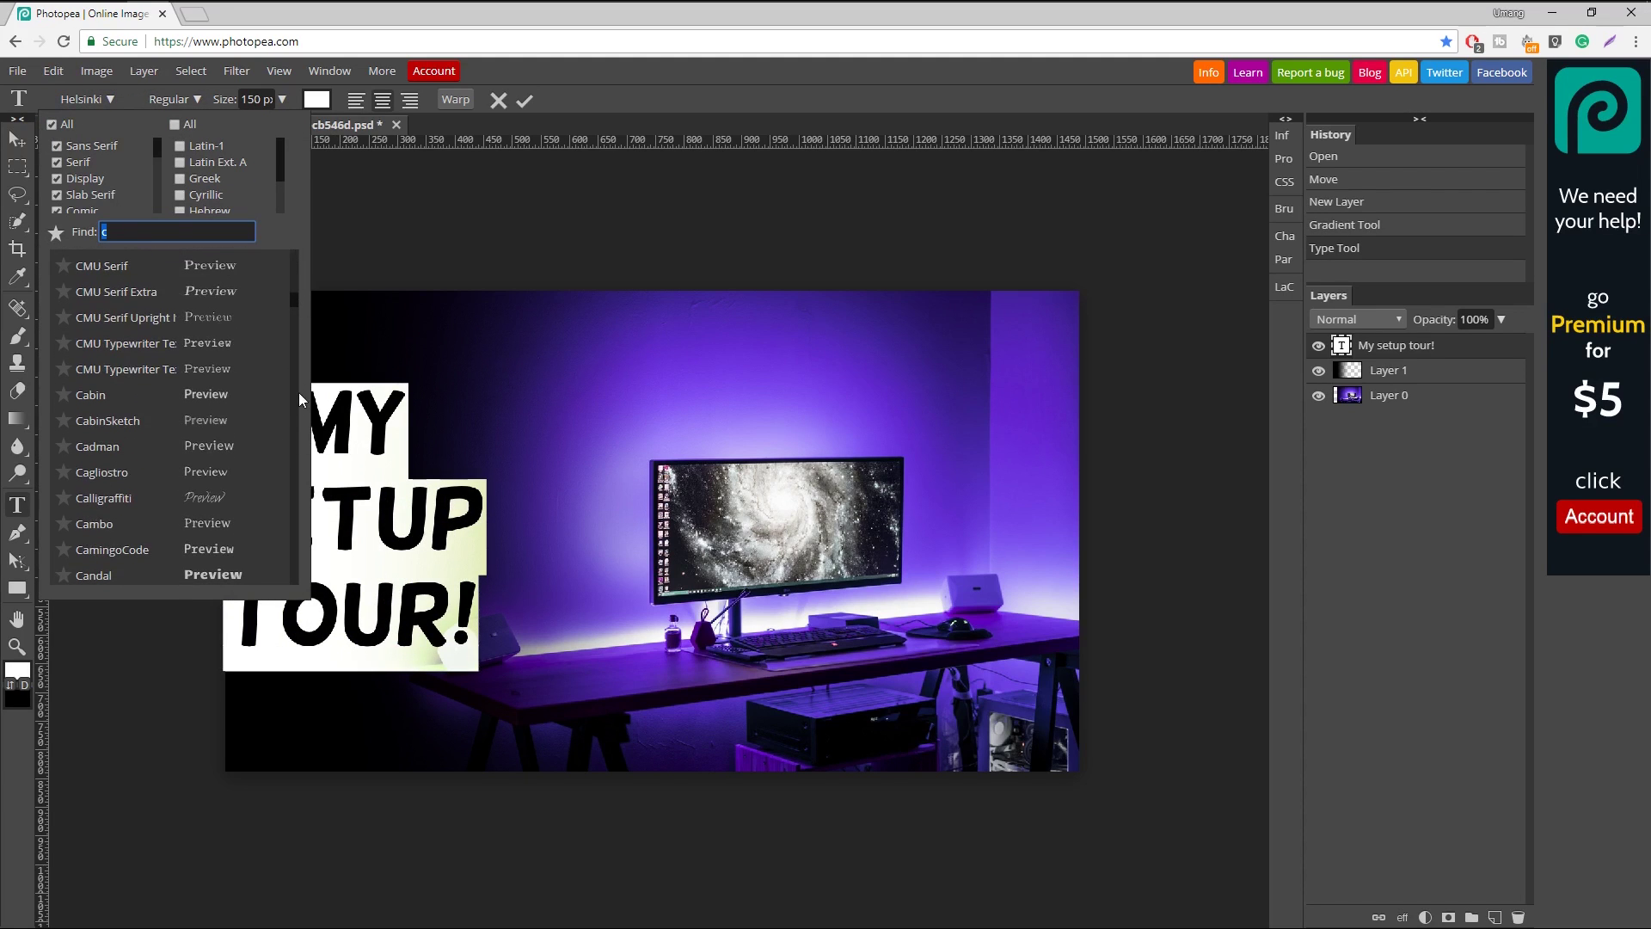
pyautogui.moveTo(292, 301); pyautogui.dragTo(308, 307)
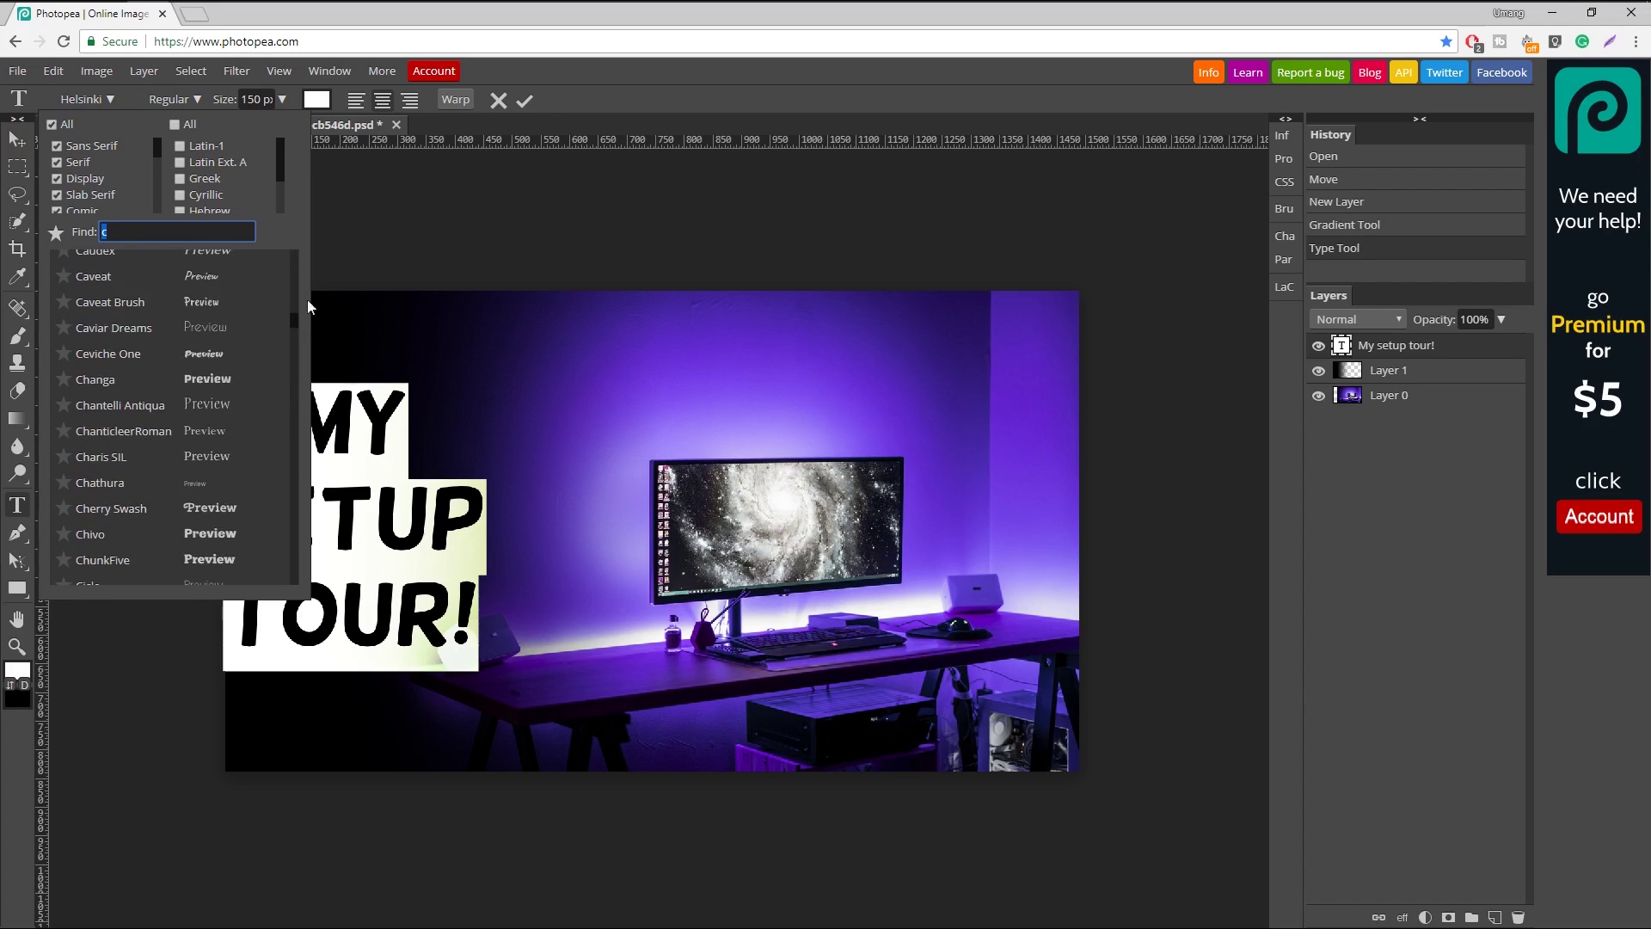
pyautogui.click(516, 102)
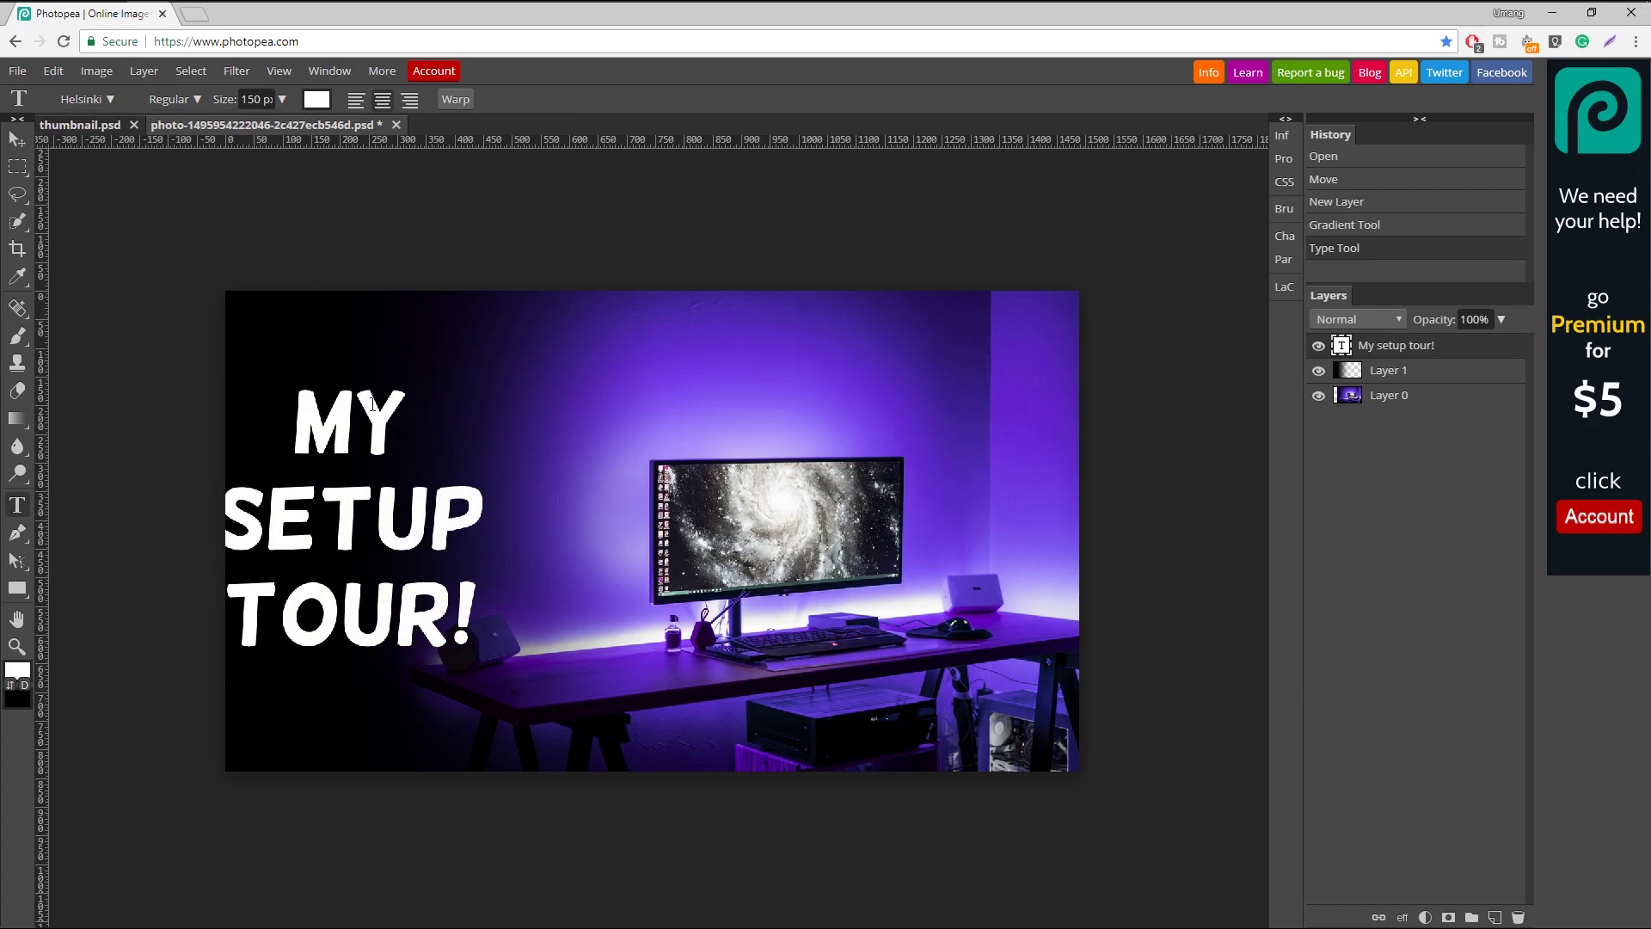
# Step: Move the title up and right with transform controls, then turn the controls off
pyautogui.click(19, 139)
pyautogui.moveTo(18, 167)
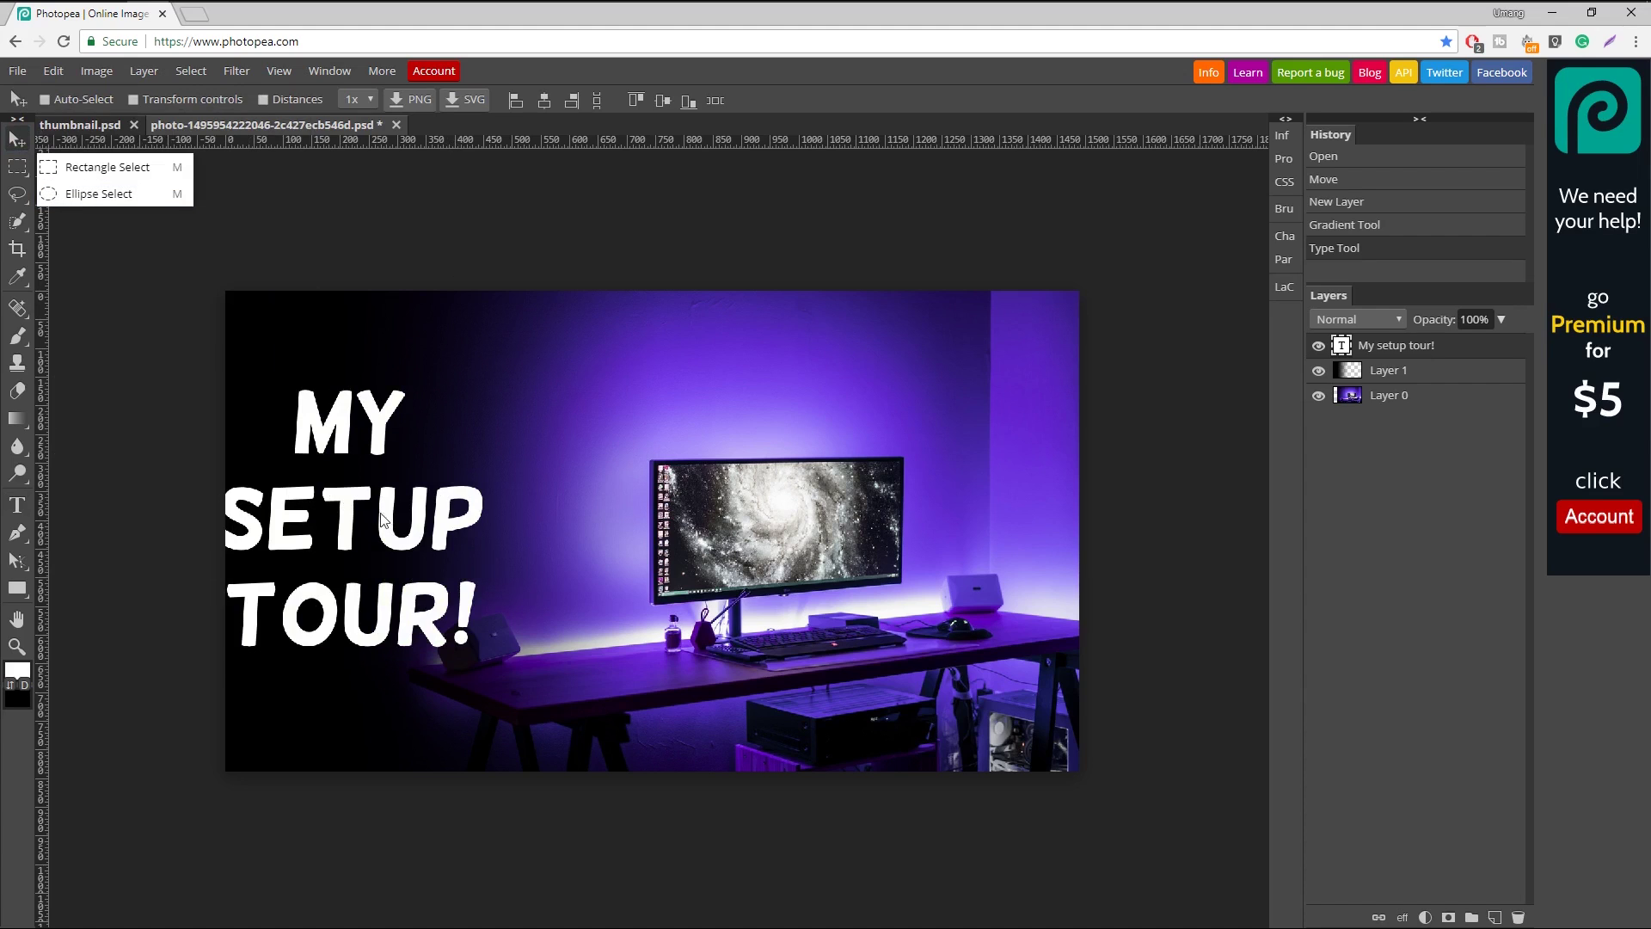
pyautogui.click(133, 100)
pyautogui.moveTo(484, 648)
pyautogui.mouseDown()
pyautogui.moveTo(540, 619)
pyautogui.moveTo(560, 639)
pyautogui.moveTo(490, 587)
pyautogui.mouseUp()
pyautogui.click(607, 100)
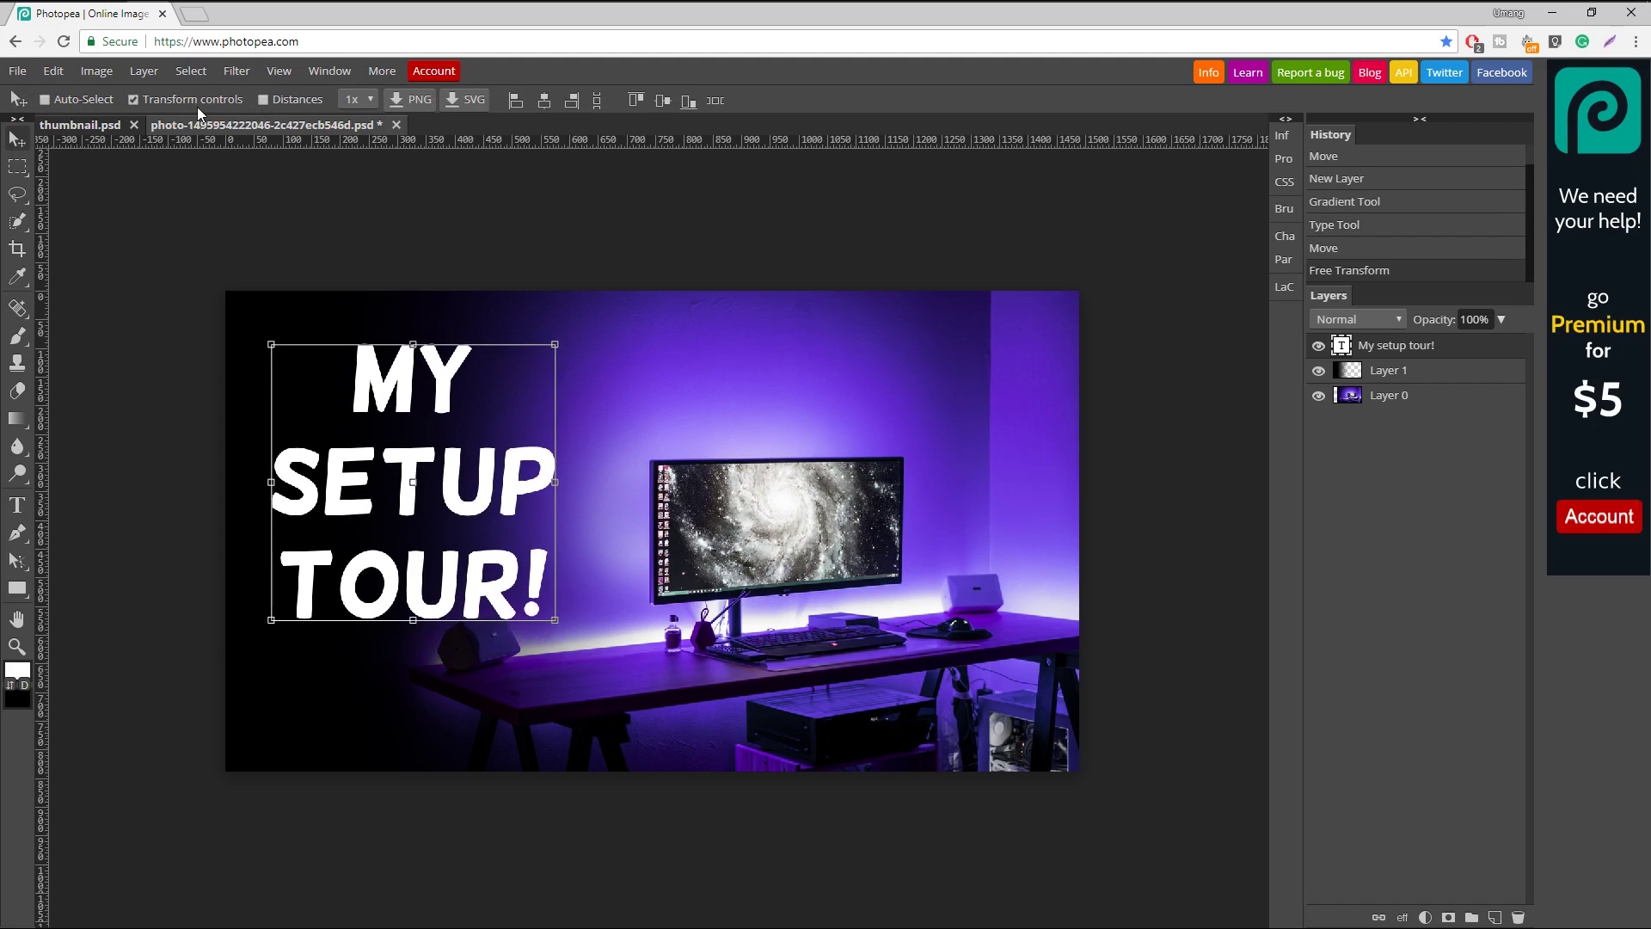
pyautogui.click(150, 107)
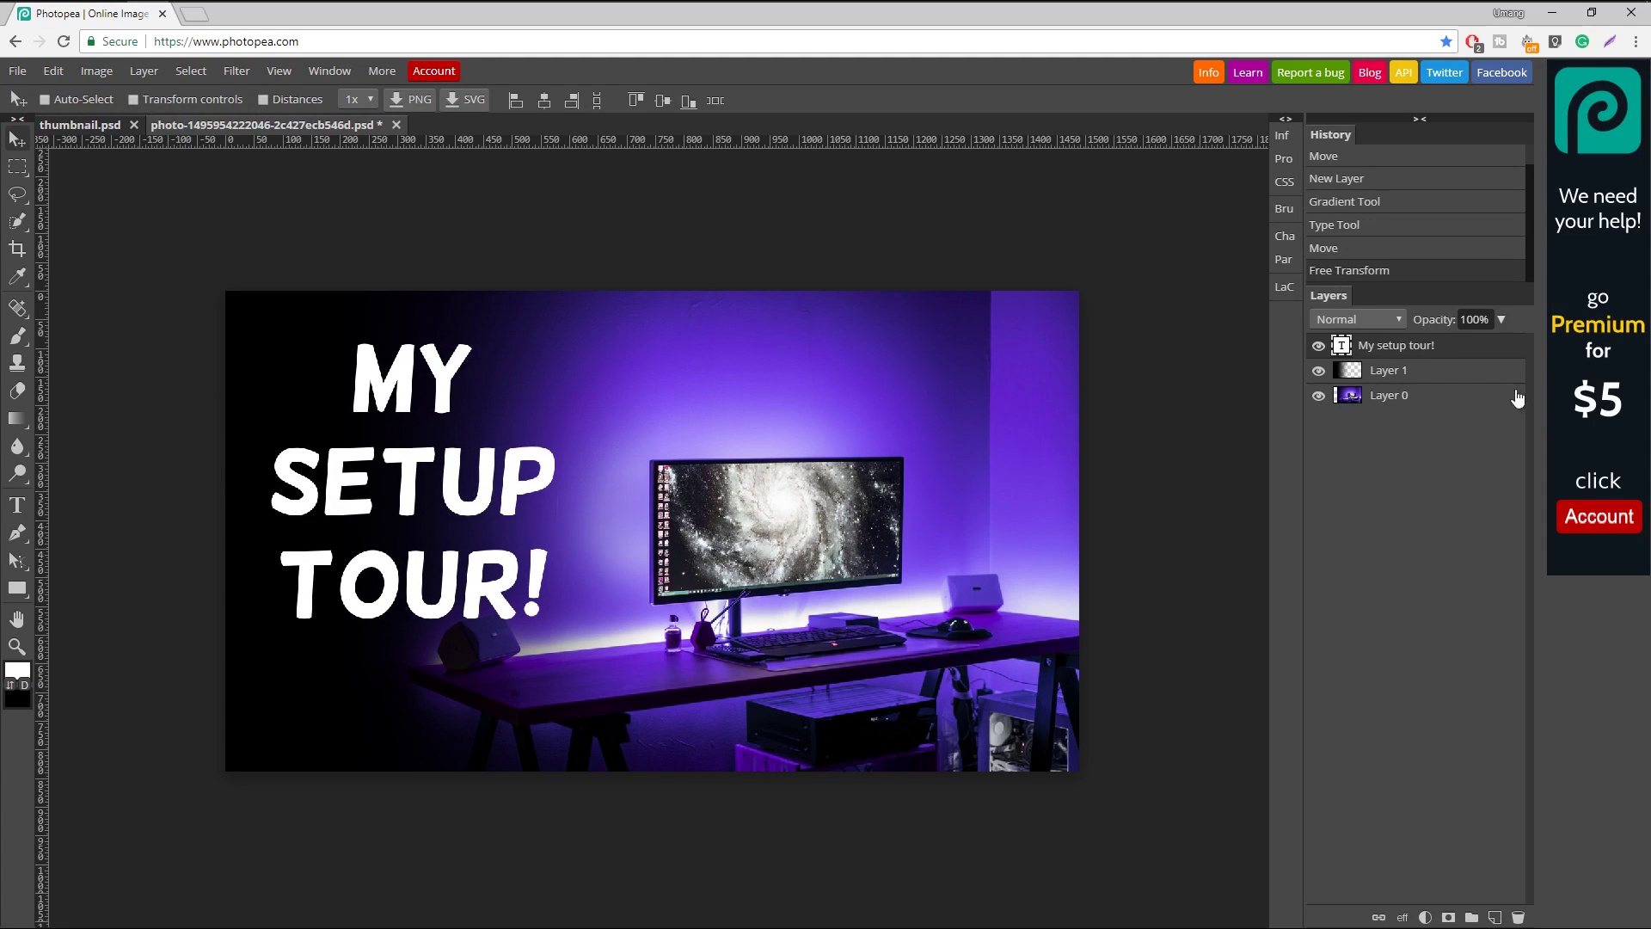
# Step: Open the title layer's Blending Options and add a Gradient Overlay
pyautogui.rightClick(1457, 348)
pyautogui.click(1452, 359)
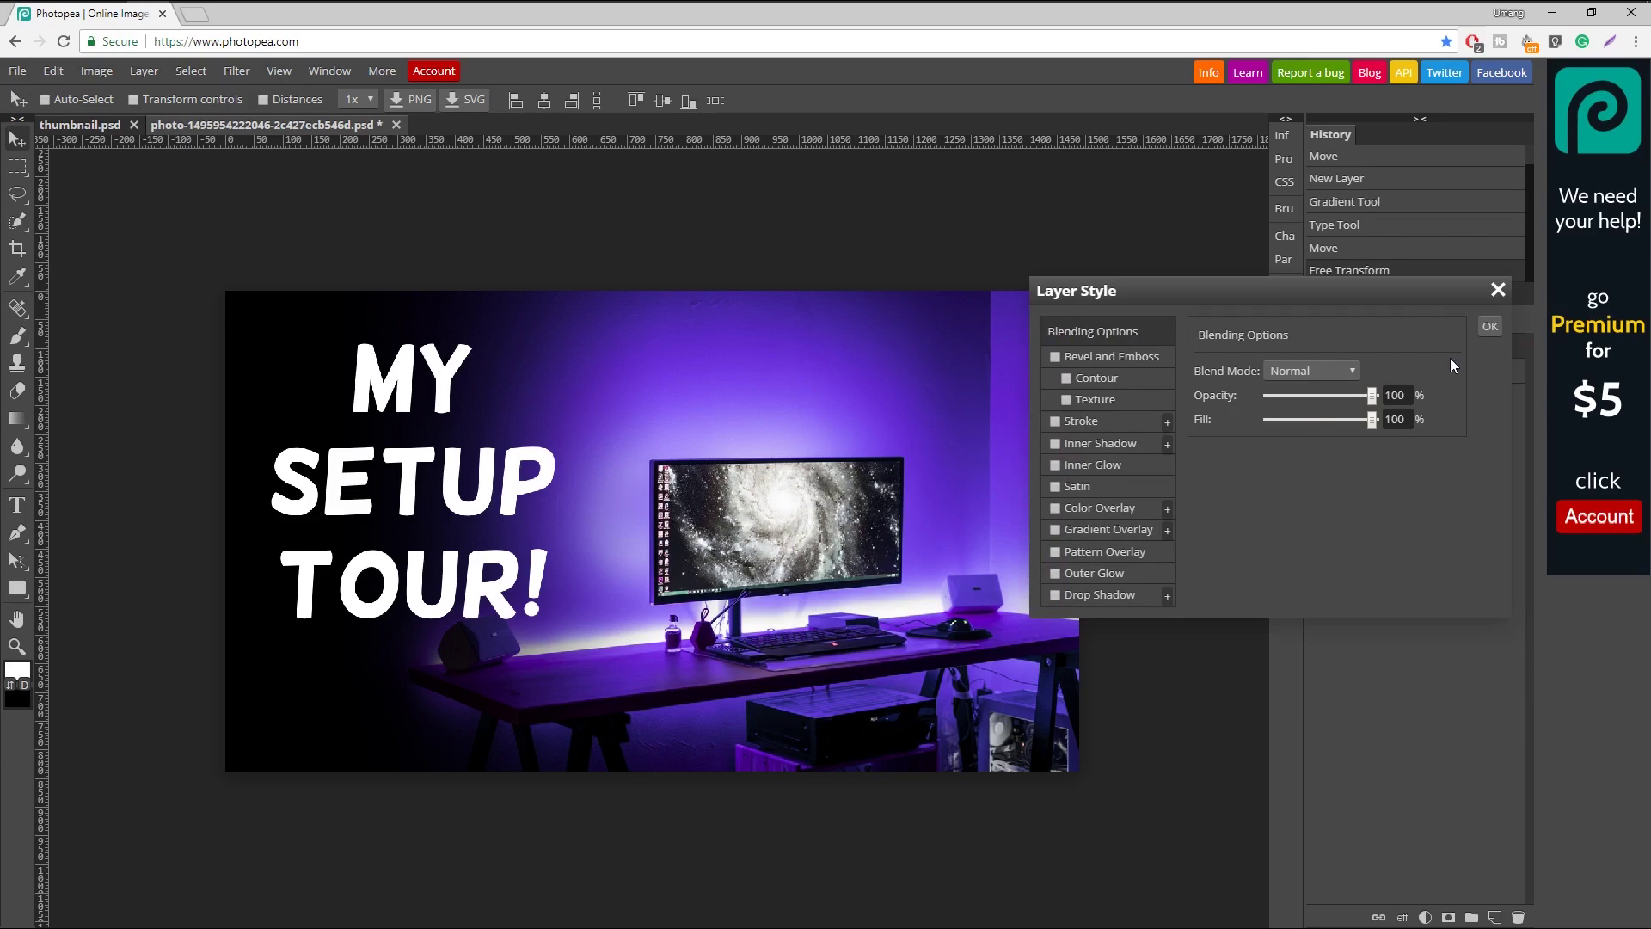
pyautogui.moveTo(1137, 289); pyautogui.dragTo(1073, 316)
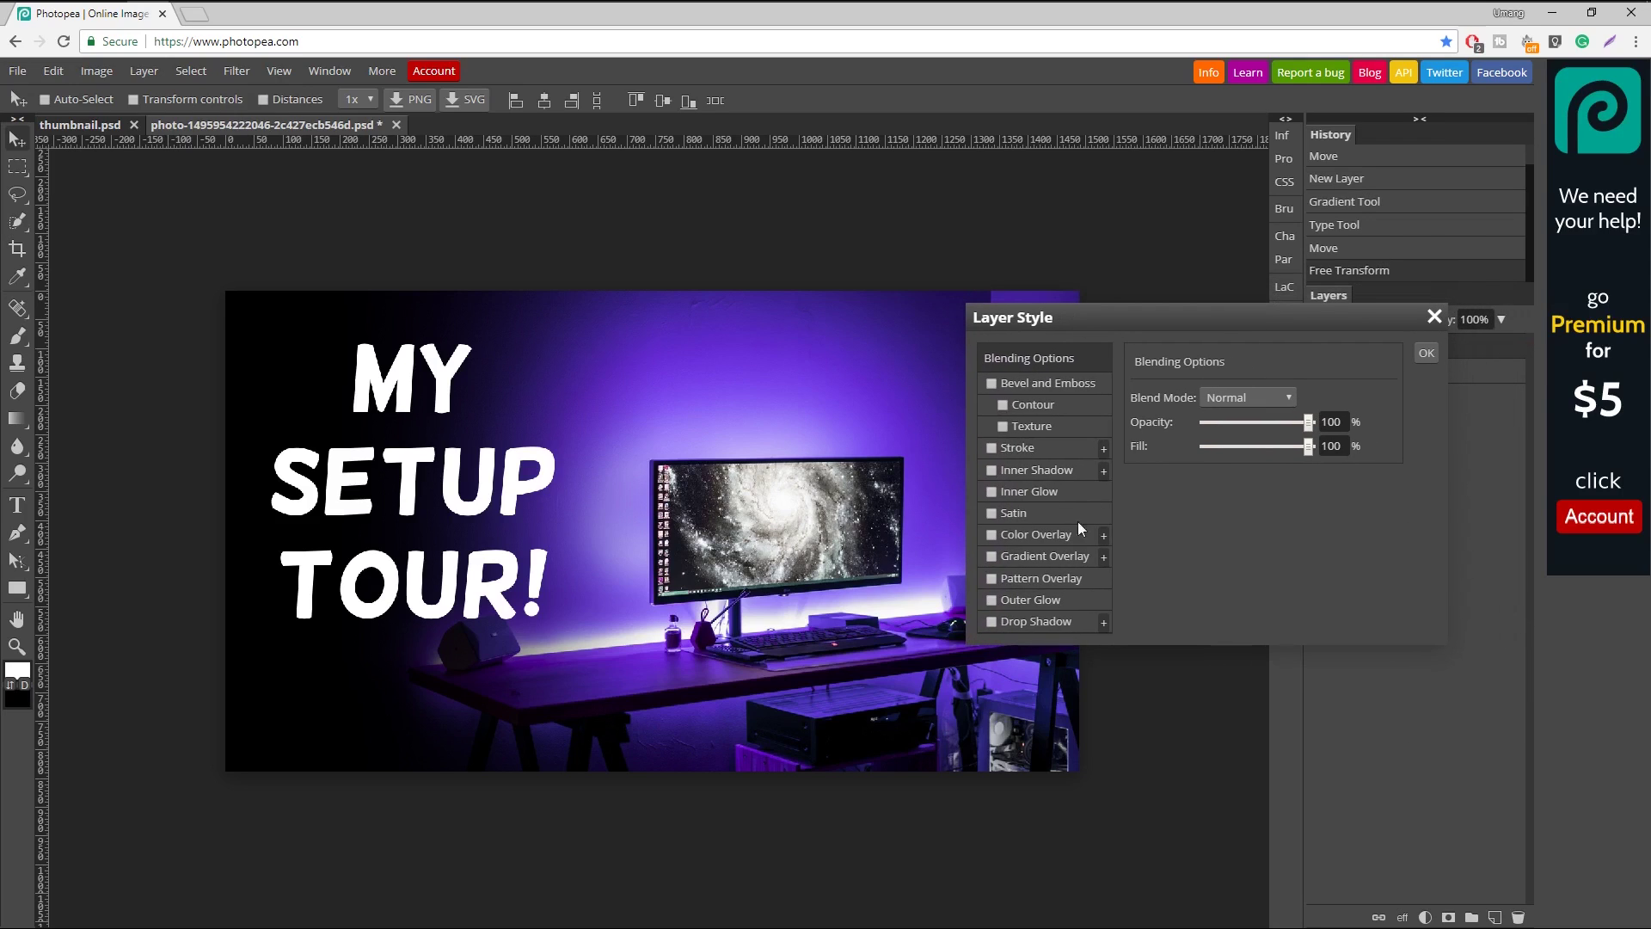
pyautogui.click(1010, 557)
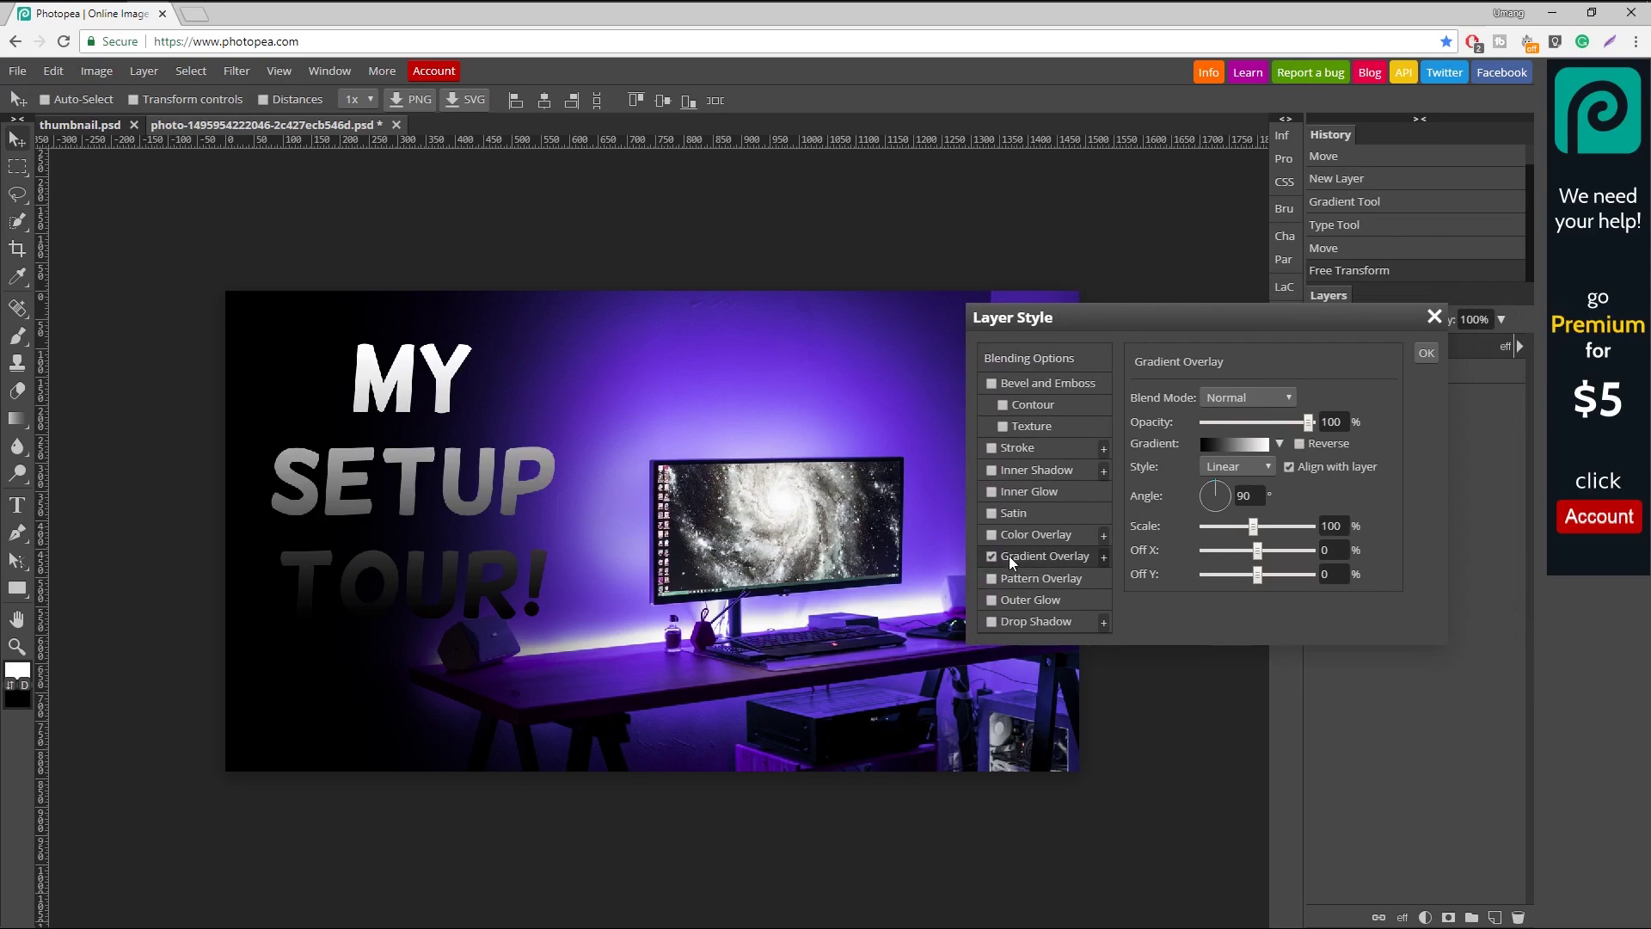
pyautogui.click(1224, 445)
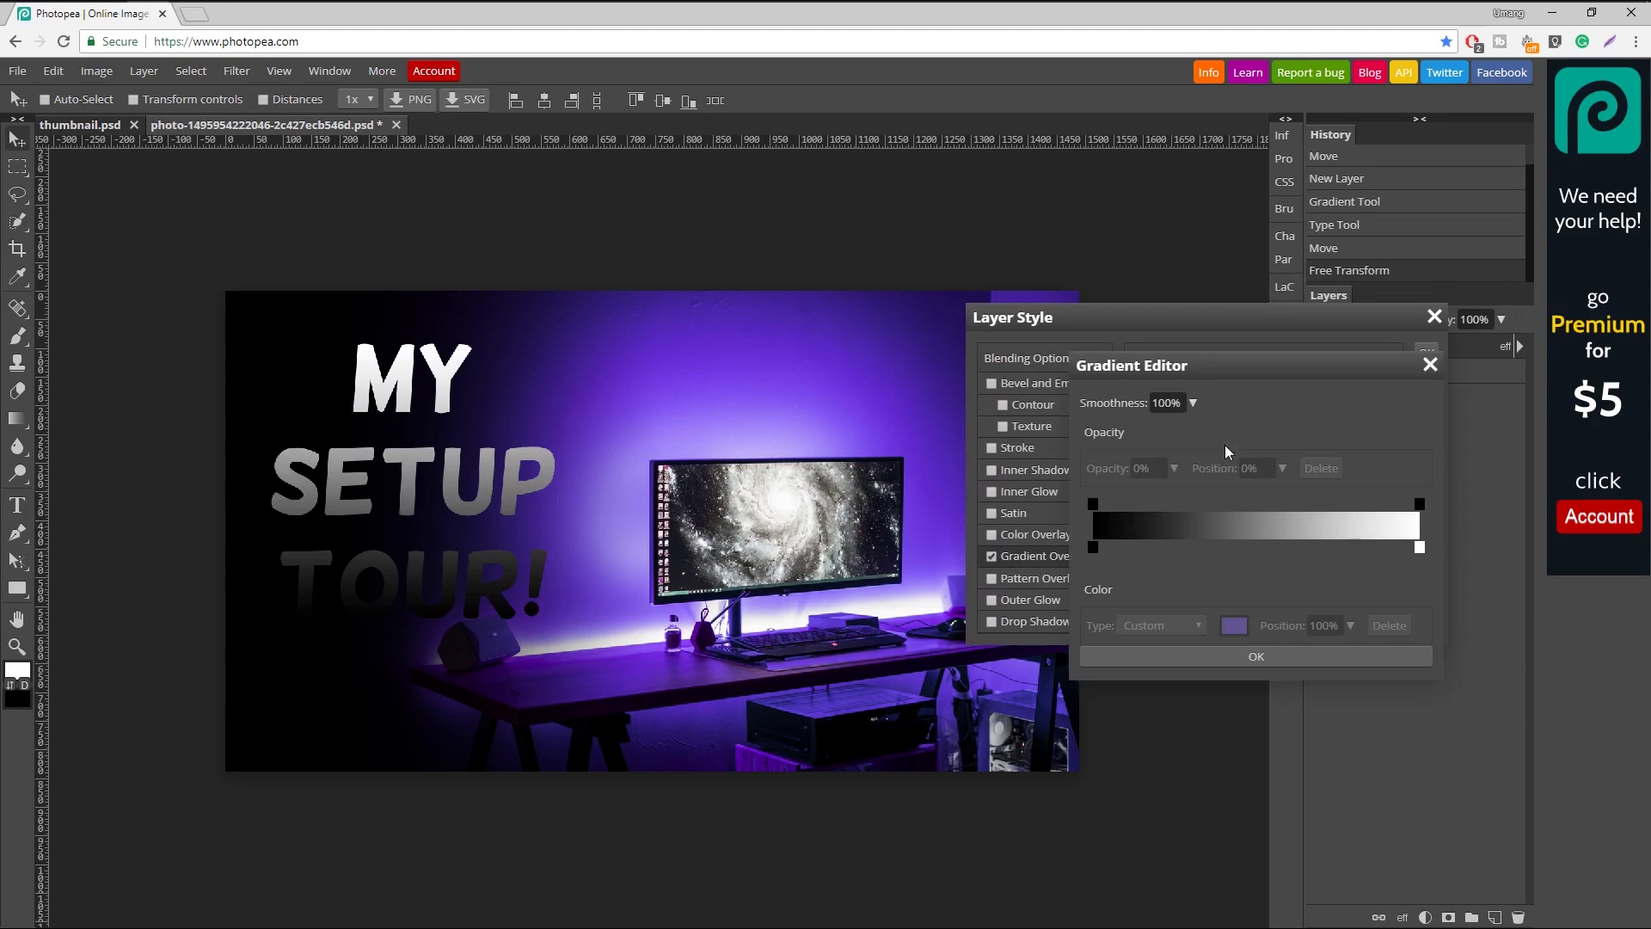
# Step: Set the gradient stops to dark and lighter purples sampled from the photo
pyautogui.click(1093, 548)
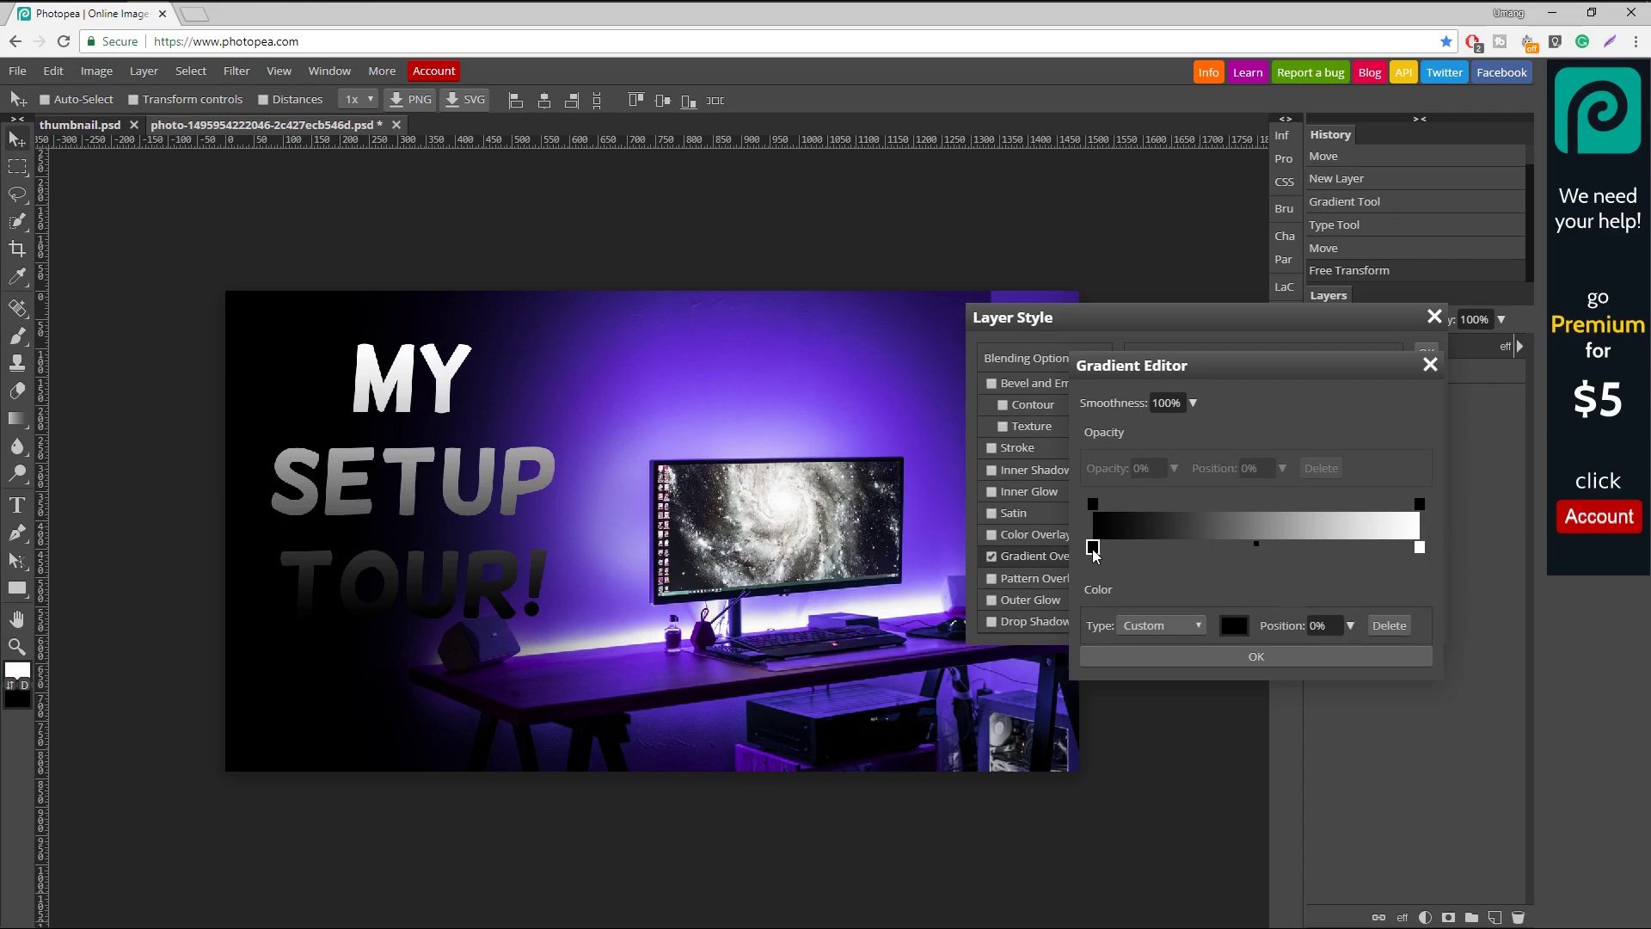
pyautogui.click(1235, 625)
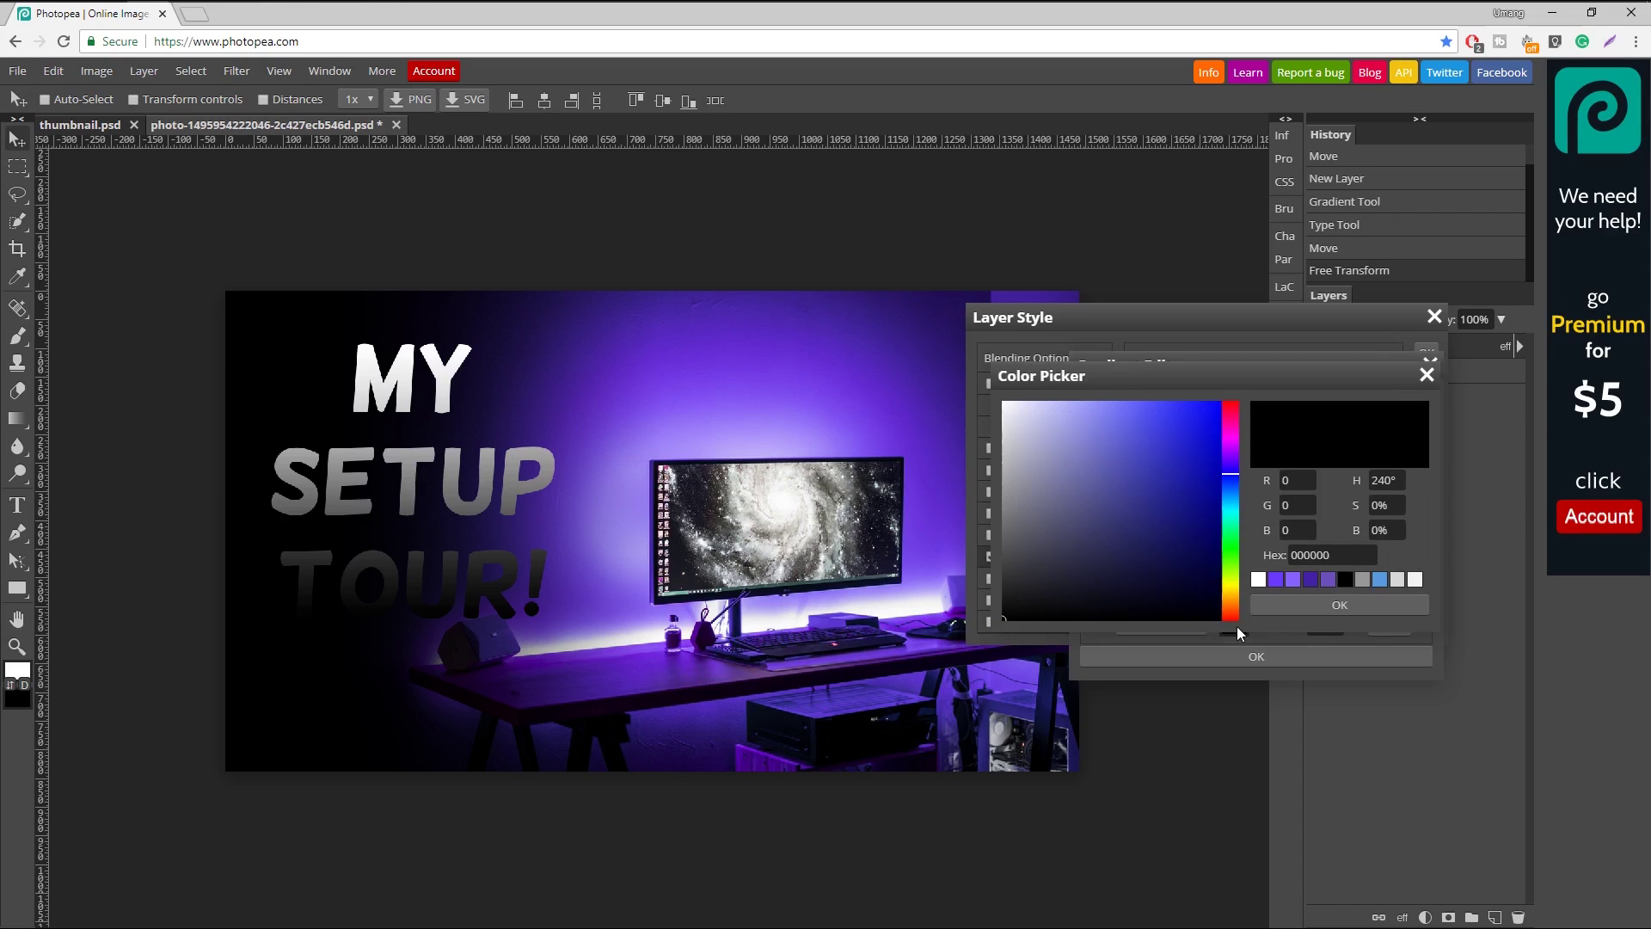
pyautogui.click(914, 349)
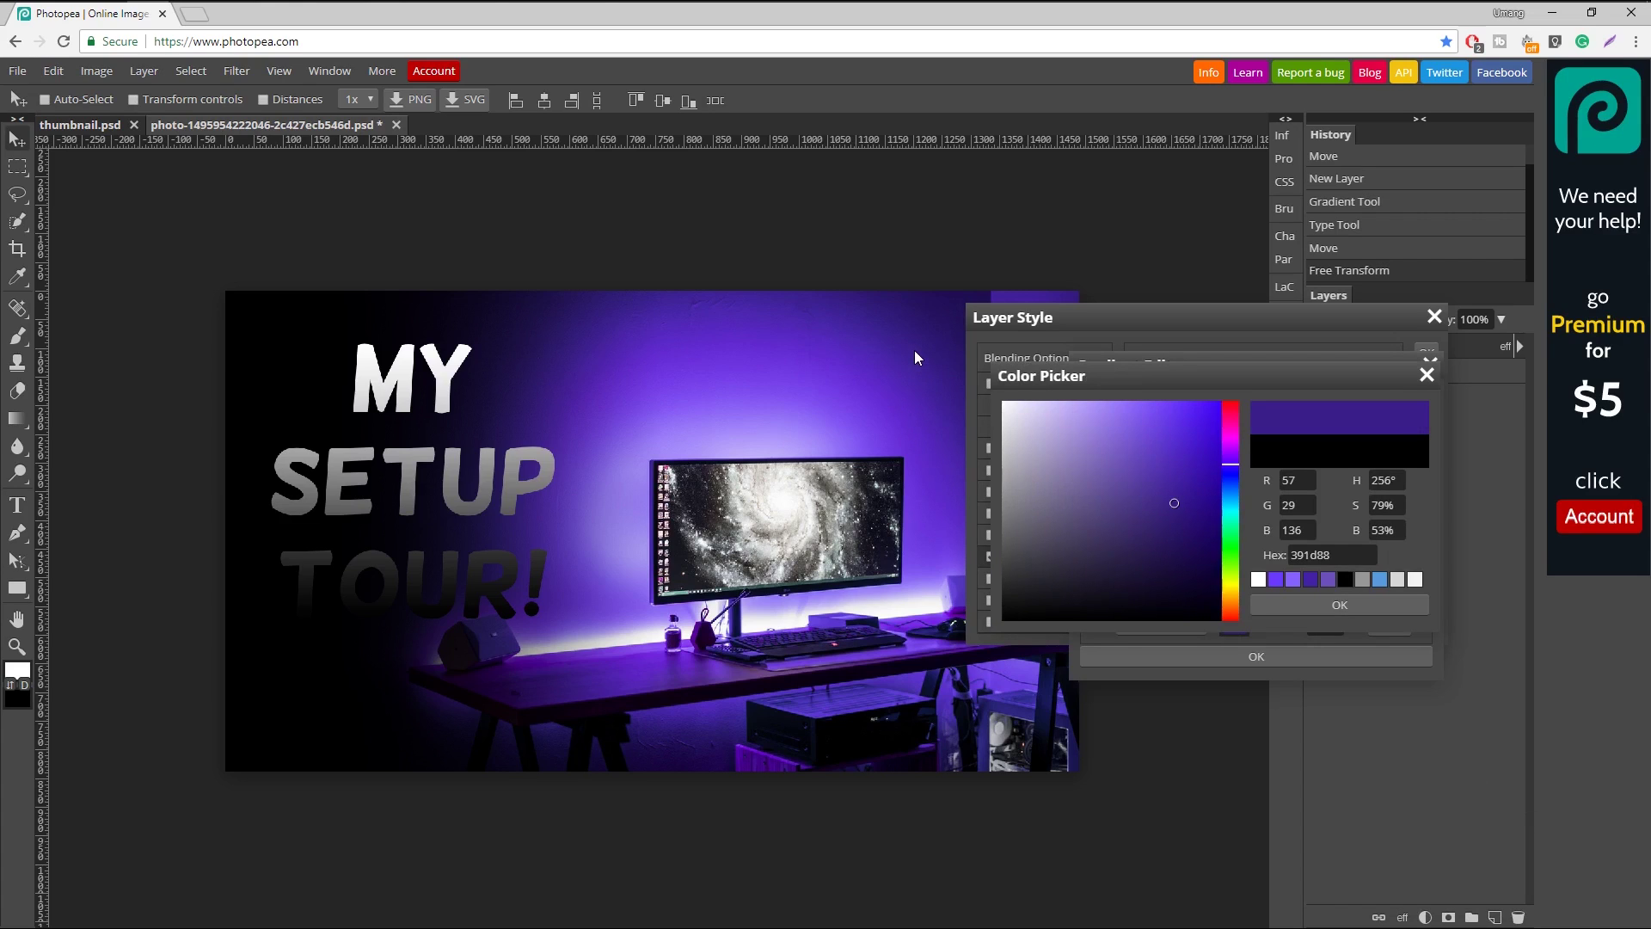
pyautogui.click(1315, 601)
pyautogui.click(1421, 550)
pyautogui.click(1234, 625)
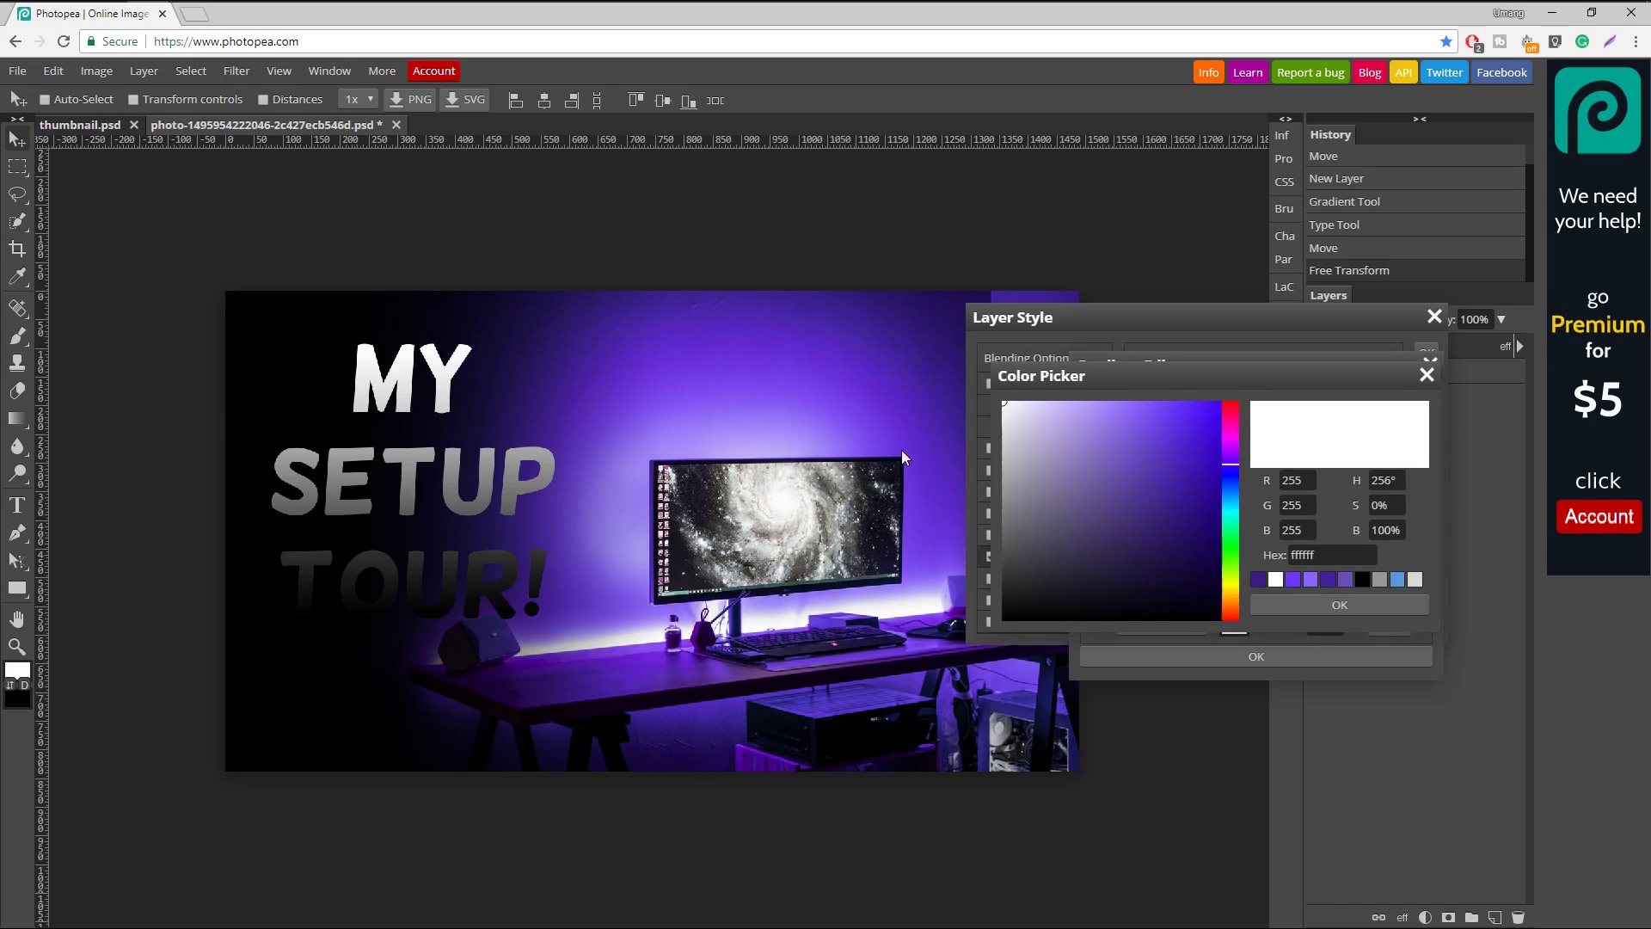
pyautogui.click(827, 409)
pyautogui.click(1257, 607)
# Step: Add a white Stroke of size 8 px around the purple title
pyautogui.click(1251, 656)
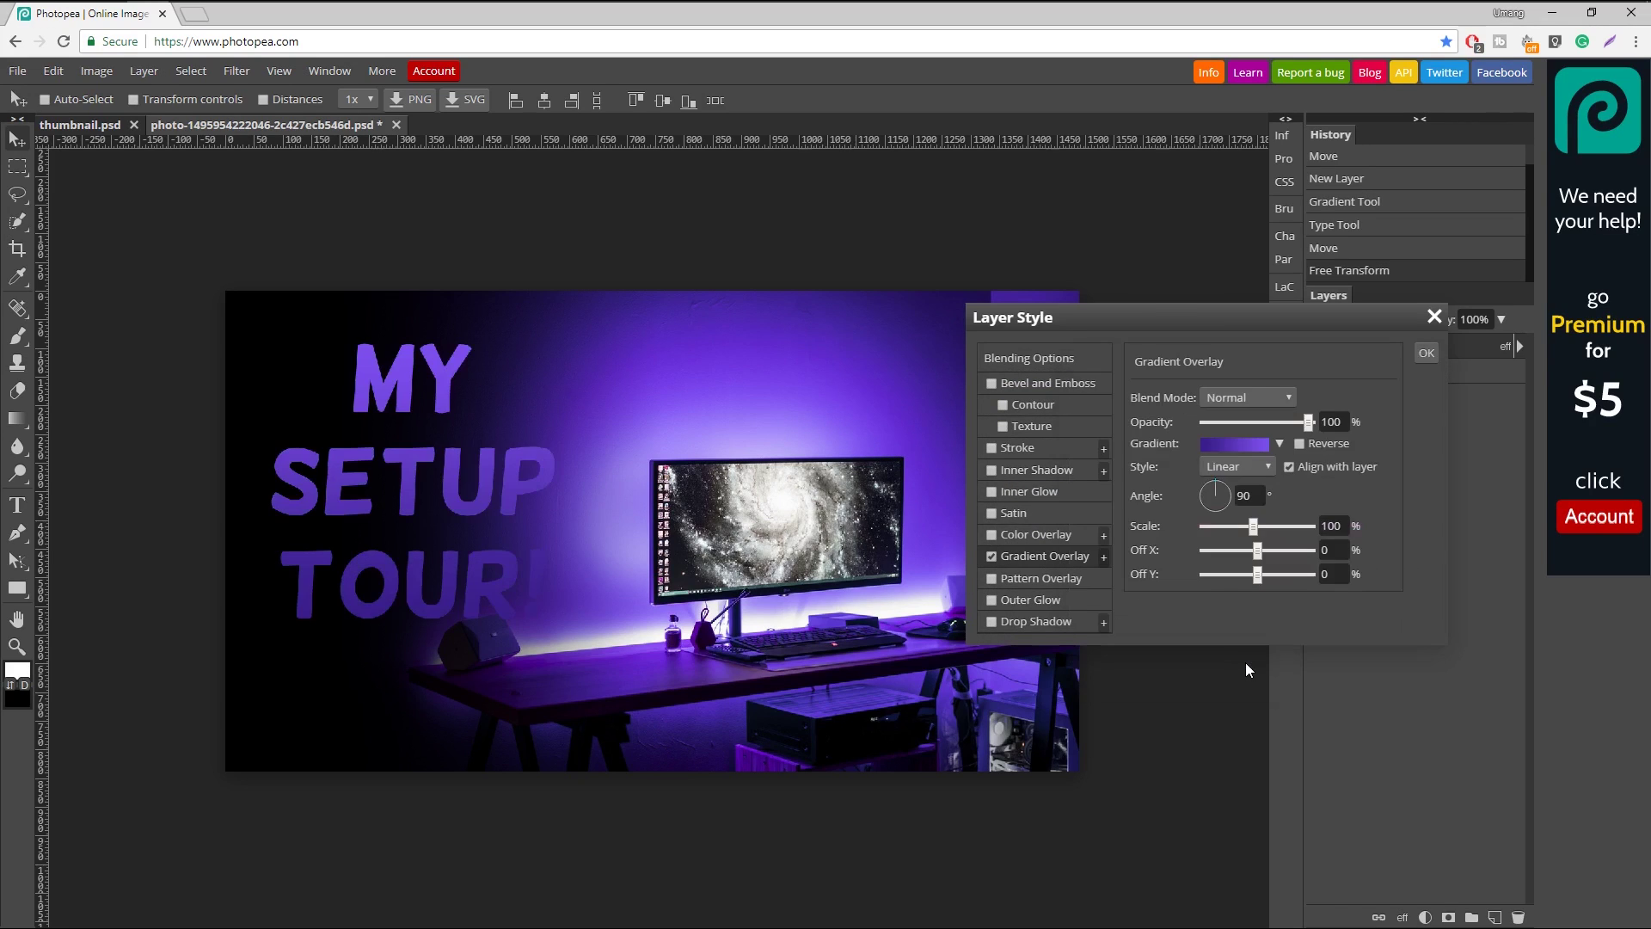
pyautogui.click(1008, 447)
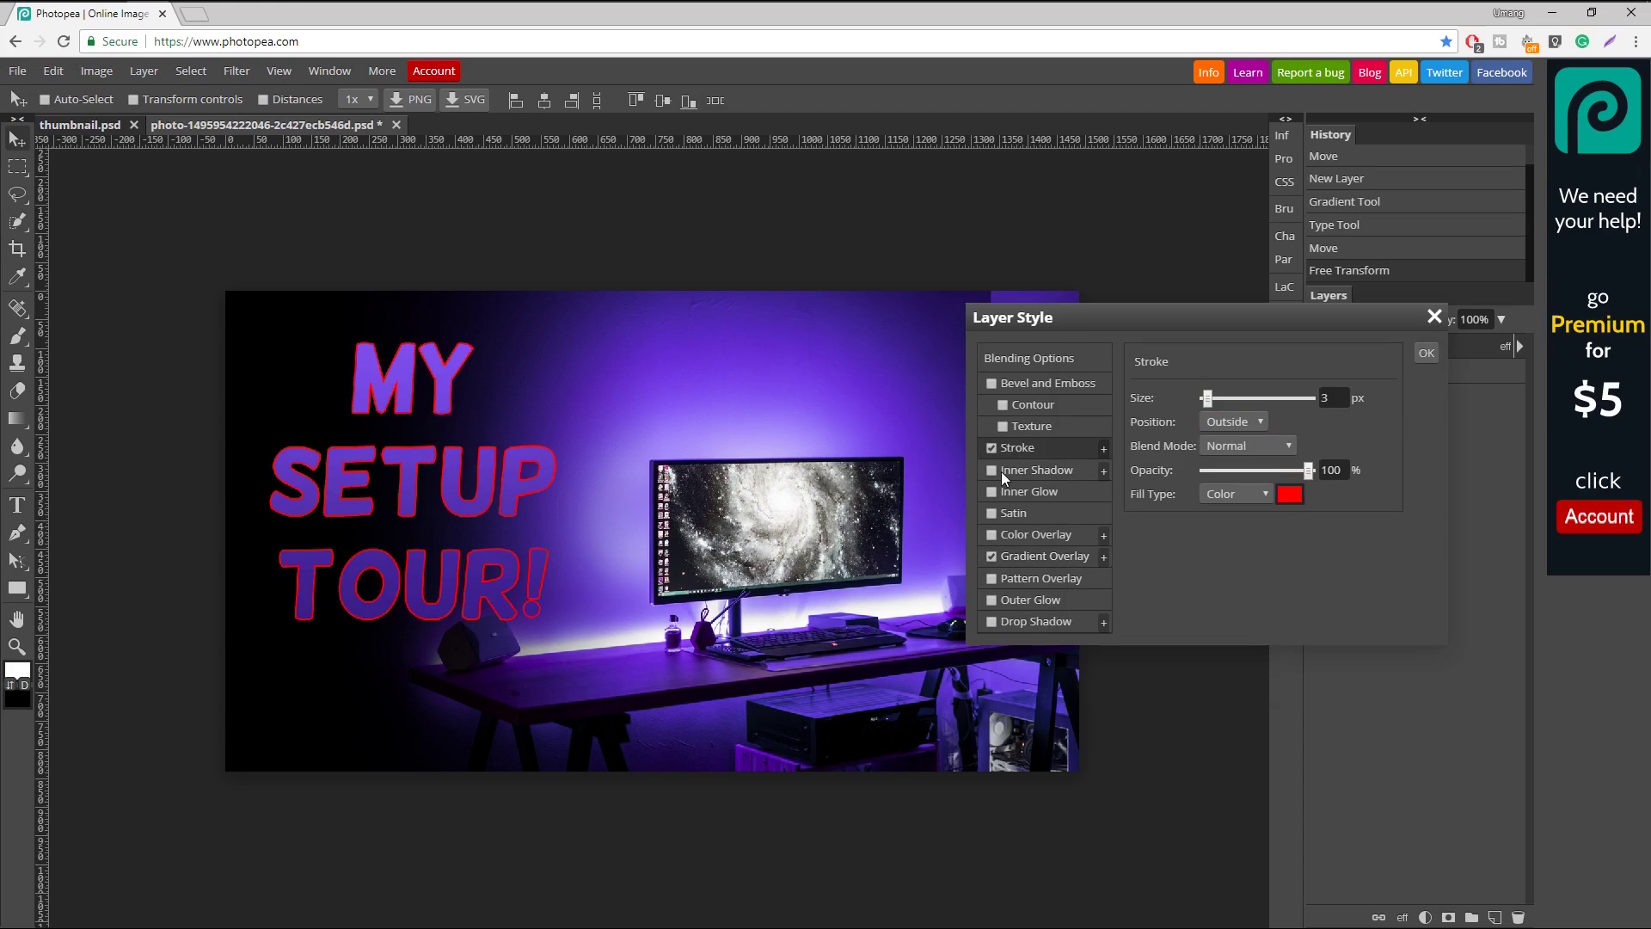
pyautogui.click(1291, 499)
pyautogui.moveTo(1131, 471); pyautogui.dragTo(962, 375)
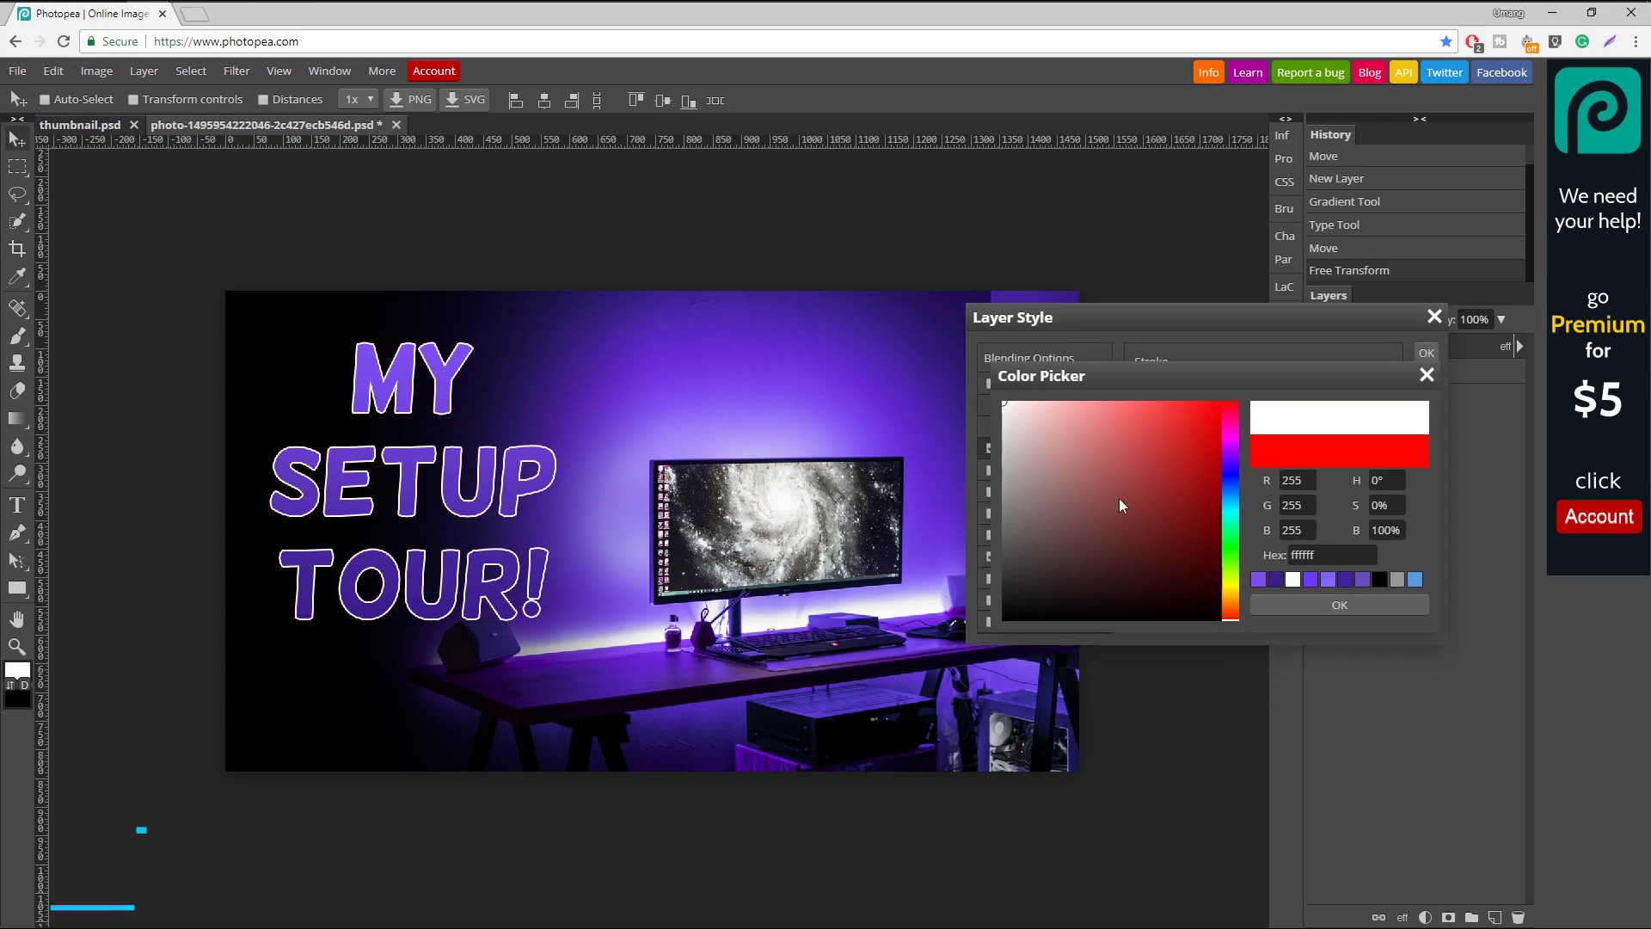
pyautogui.click(1320, 604)
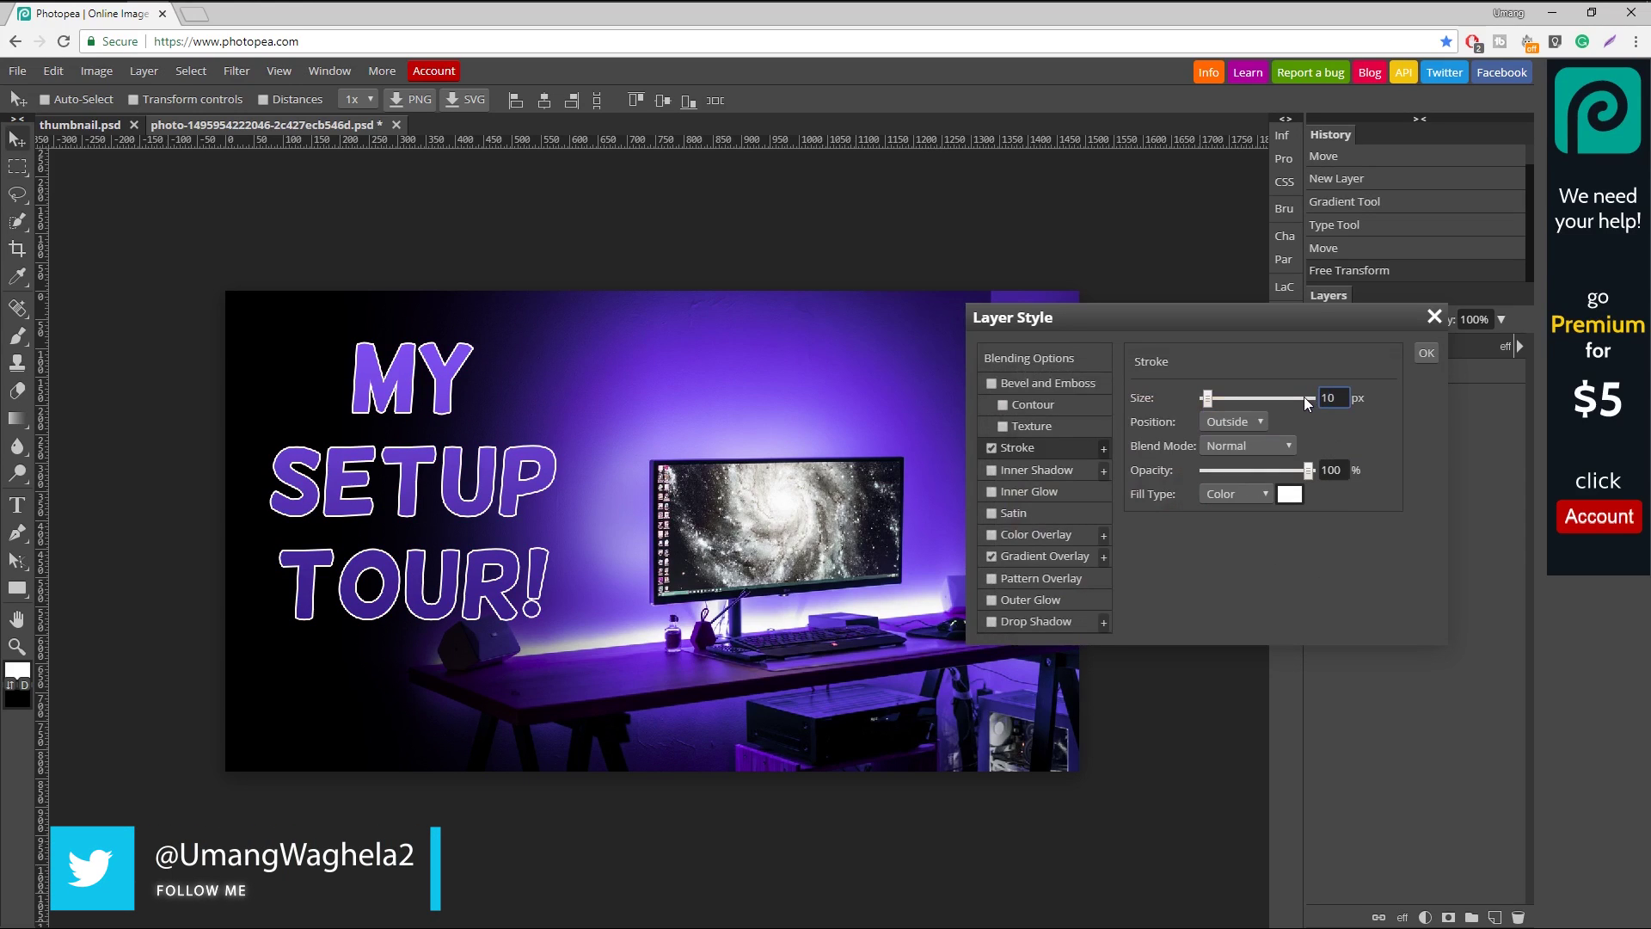
pyautogui.click(1361, 416)
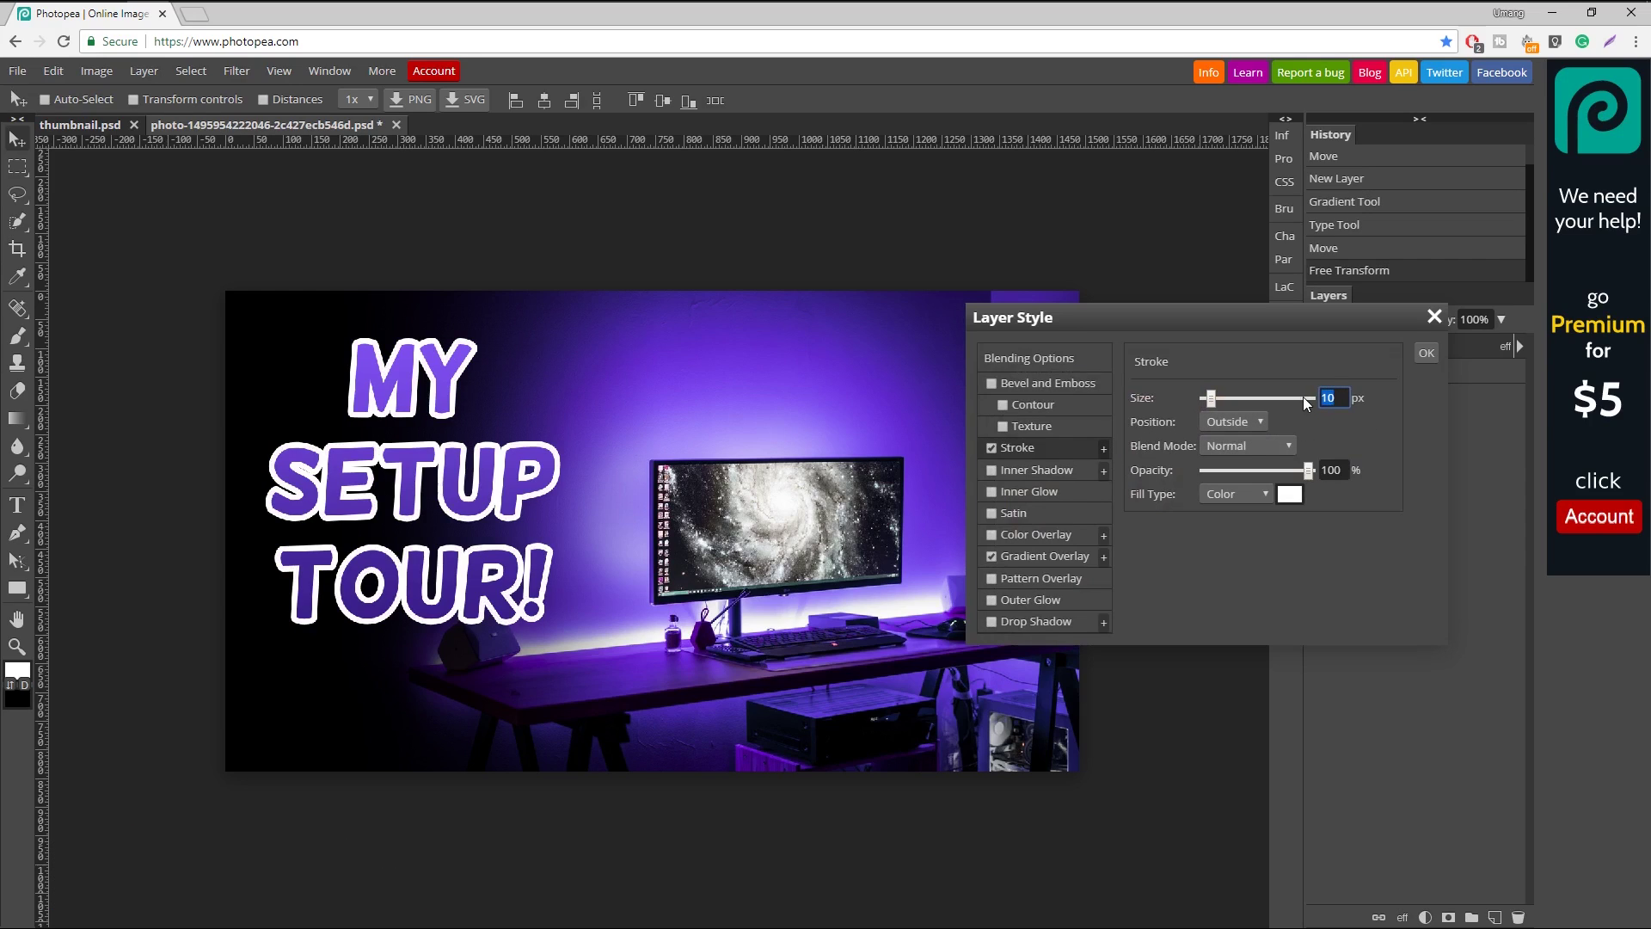
pyautogui.write('8')
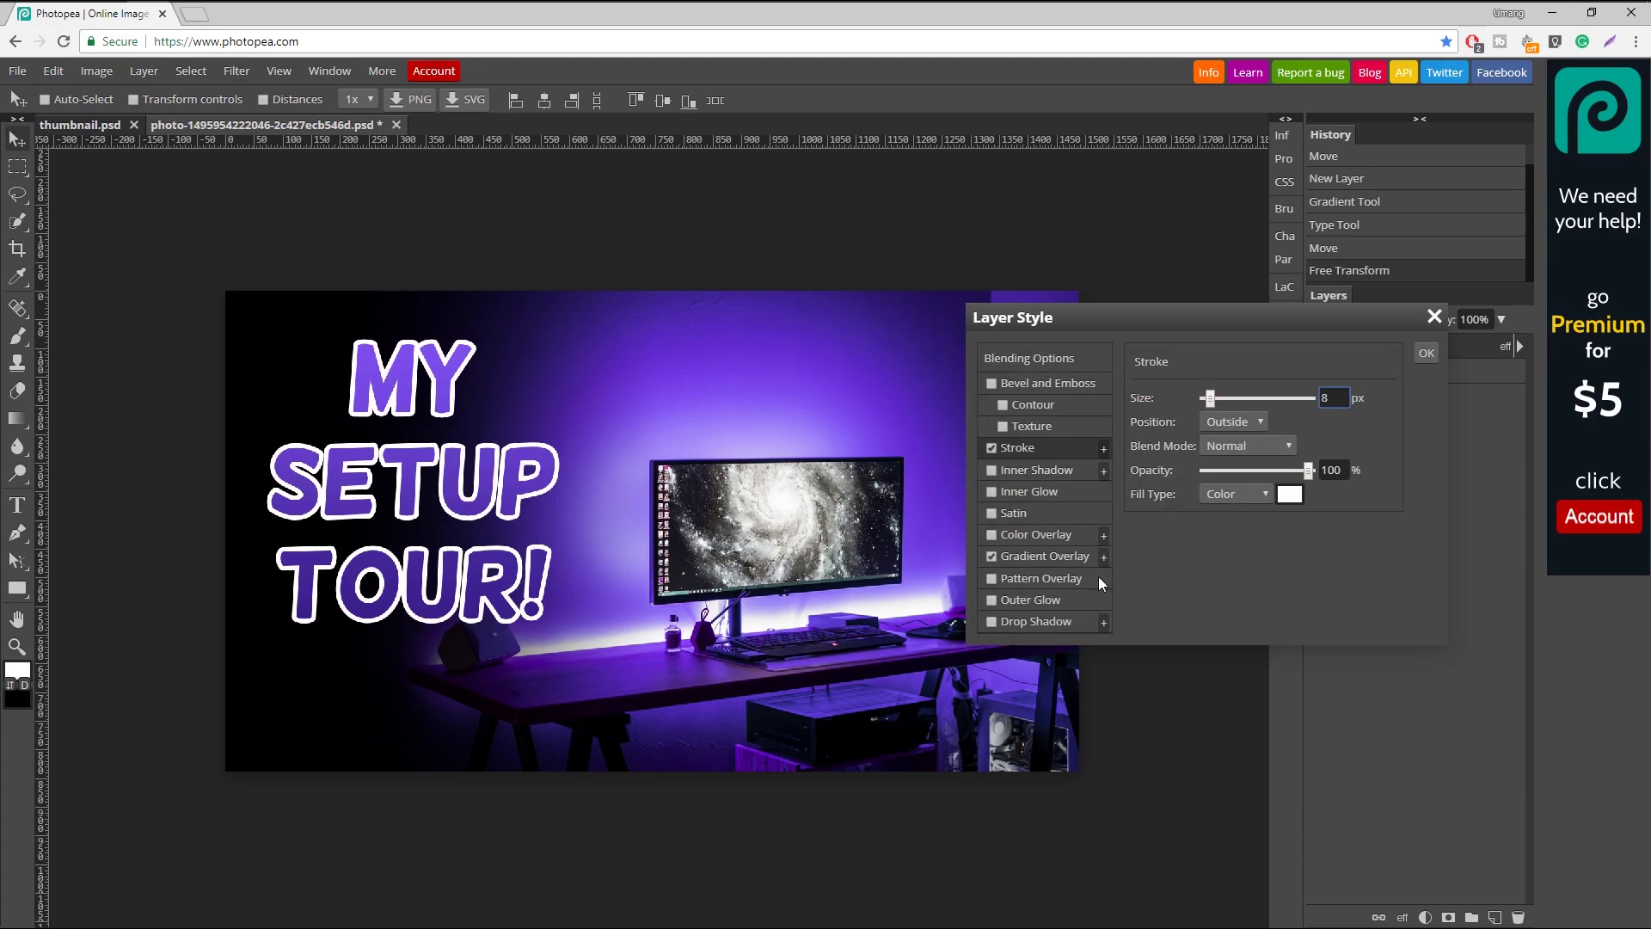
# Step: Add a Drop Shadow with 0 px distance, 33% spread and 78 px size
pyautogui.click(1009, 622)
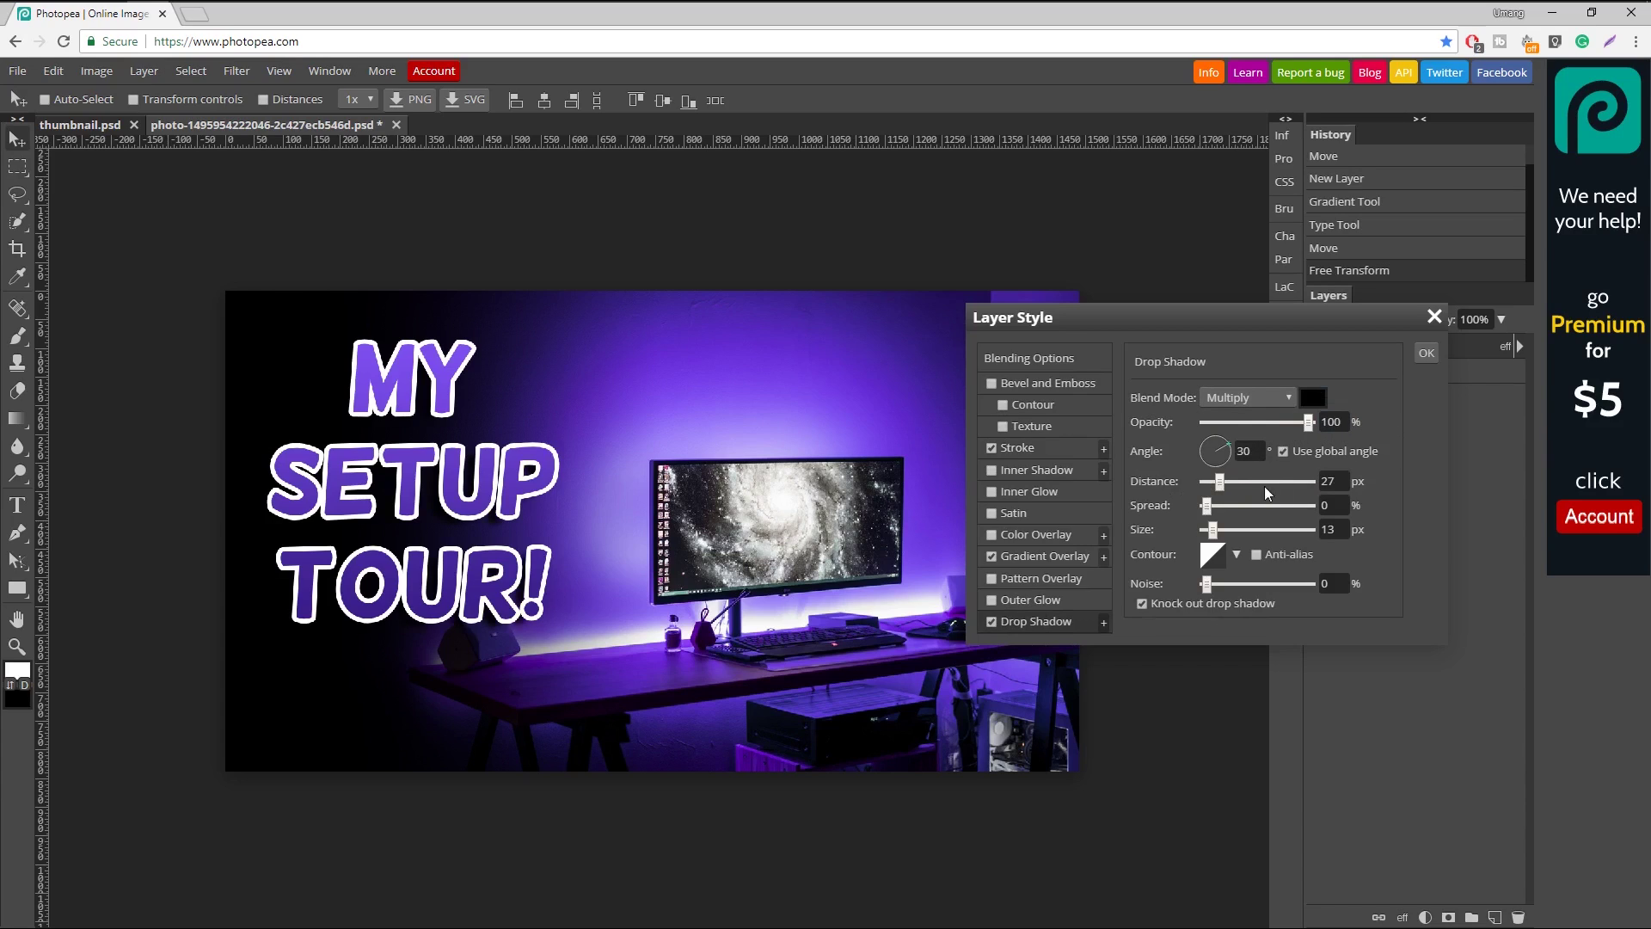
pyautogui.moveTo(1214, 491)
pyautogui.mouseDown()
pyautogui.moveTo(1197, 490)
pyautogui.moveTo(1240, 506)
pyautogui.moveTo(1224, 529)
pyautogui.moveTo(1246, 529)
pyautogui.mouseUp()
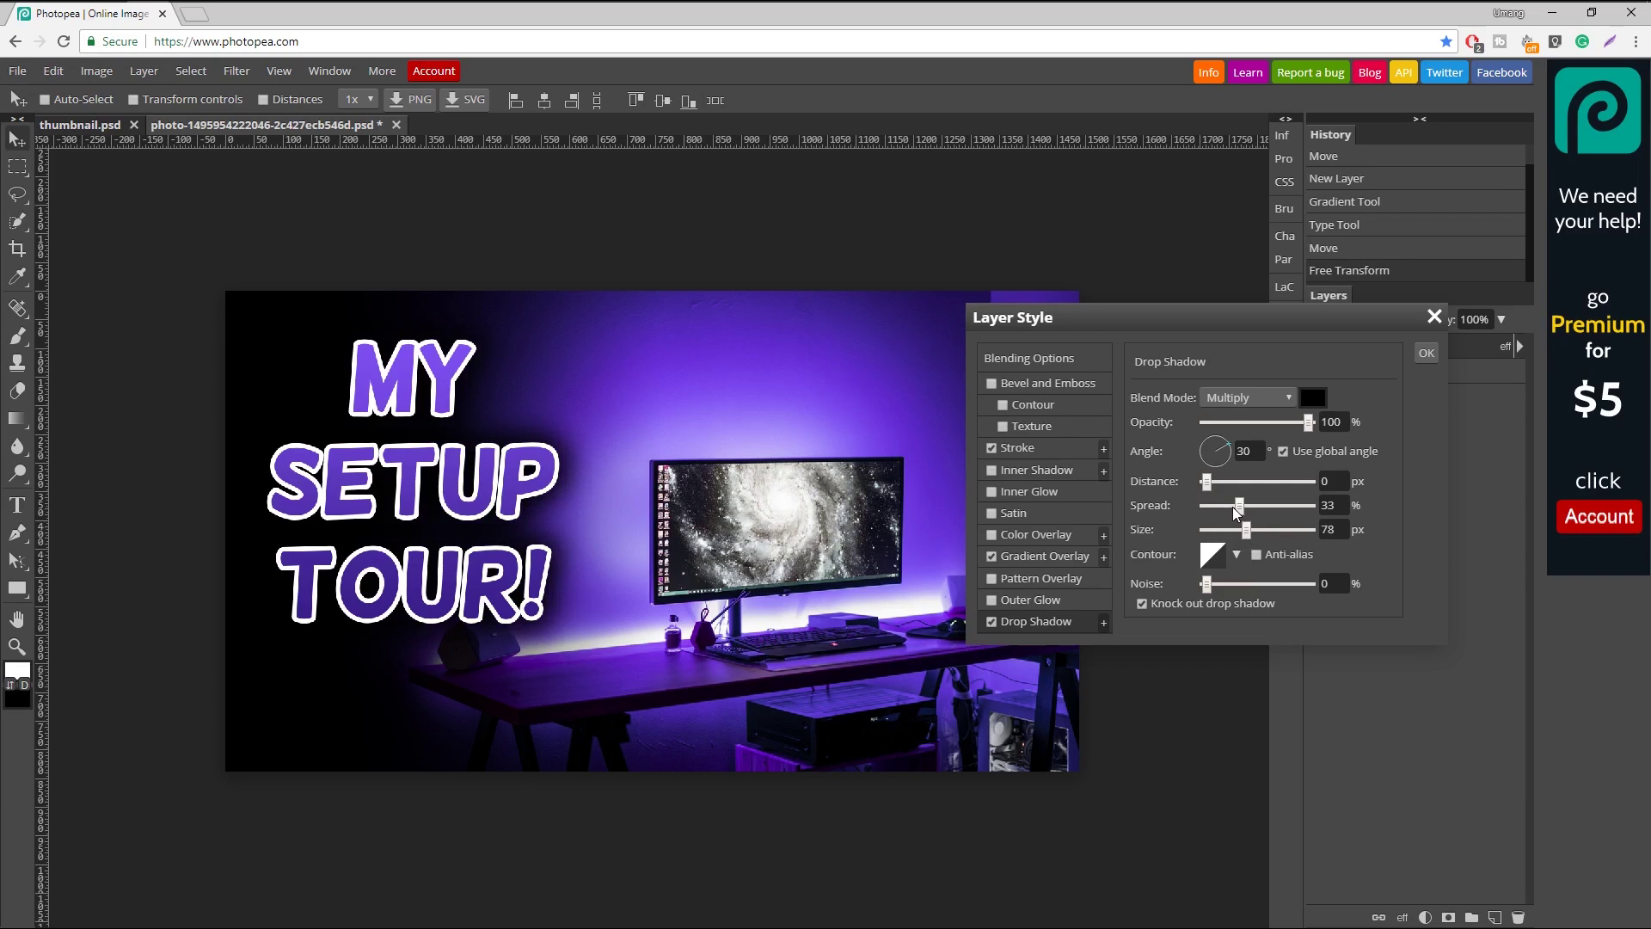
# Step: Apply the layer styles, then move and enlarge the title with Free Transform
pyautogui.click(1426, 352)
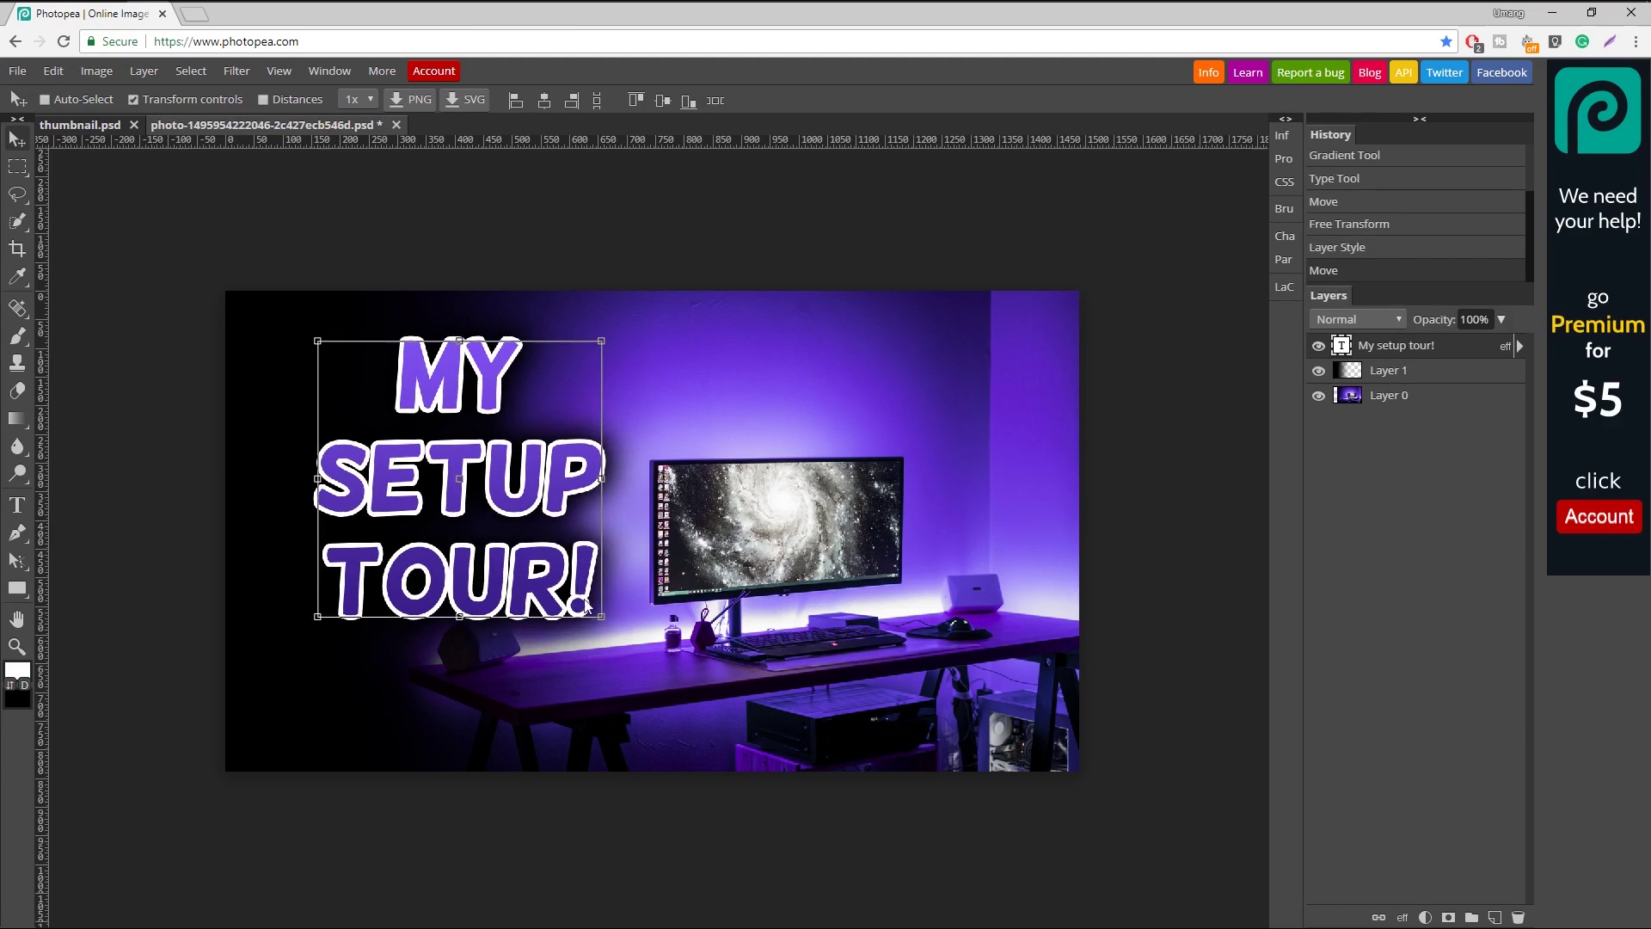
pyautogui.hotkey('ctrl', 't')
pyautogui.moveTo(563, 624); pyautogui.dragTo(615, 627)
pyautogui.press('Return')
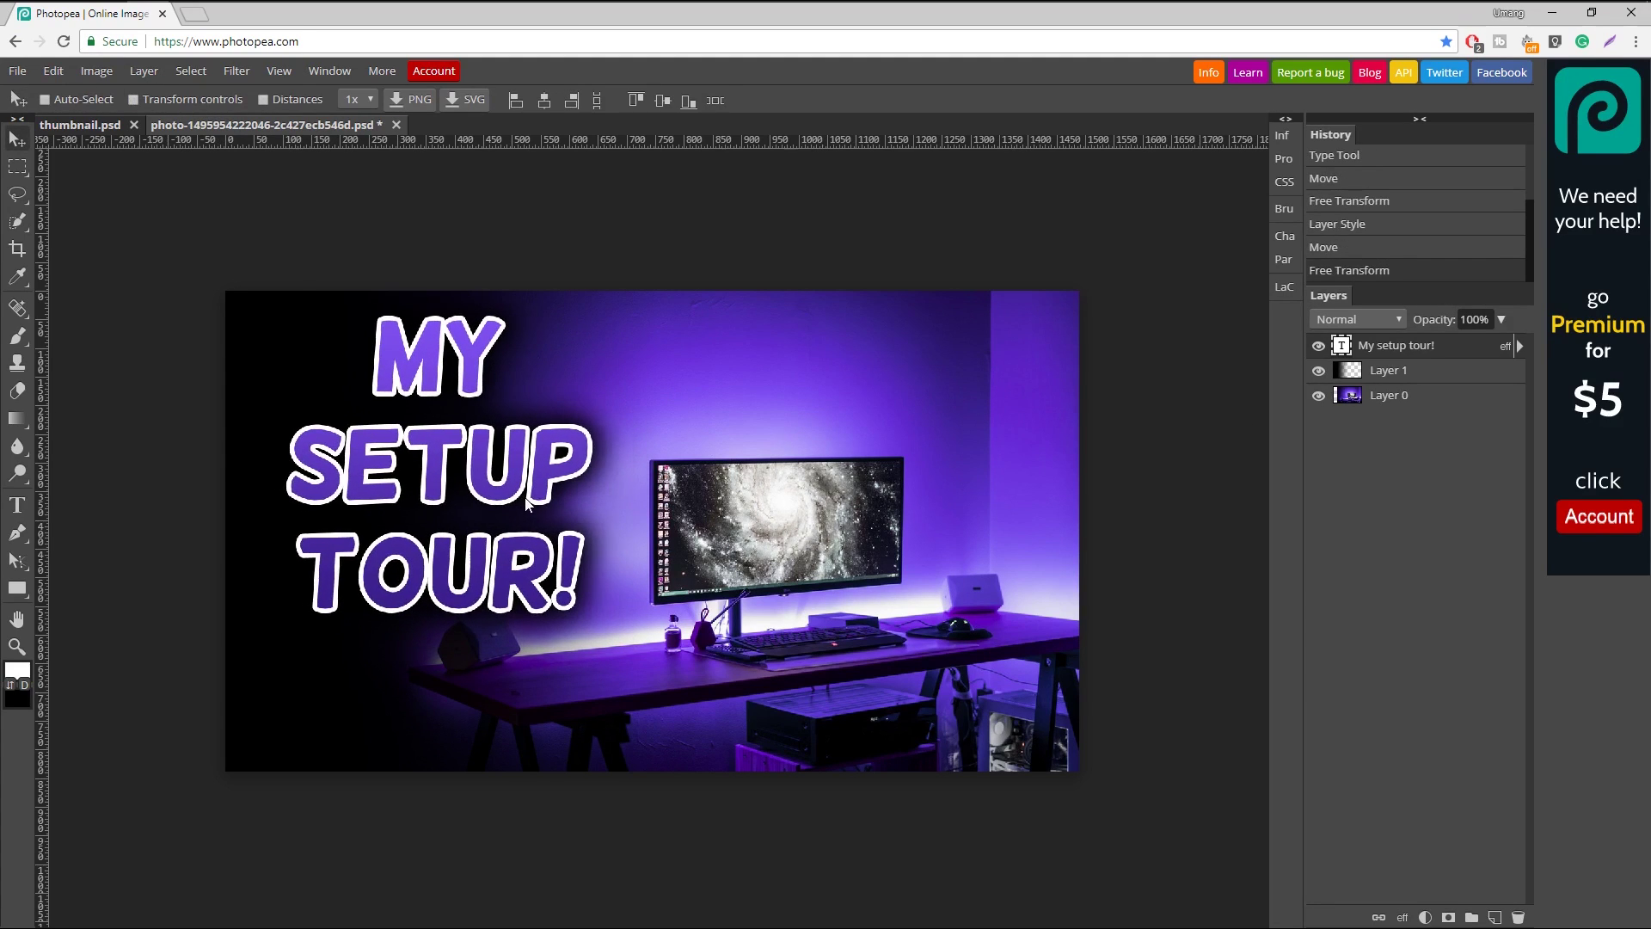
# Step: Drop in the fire emoji, scale it to about 40%, and place it below TOUR!
pyautogui.moveTo(297, 153); pyautogui.dragTo(501, 654)
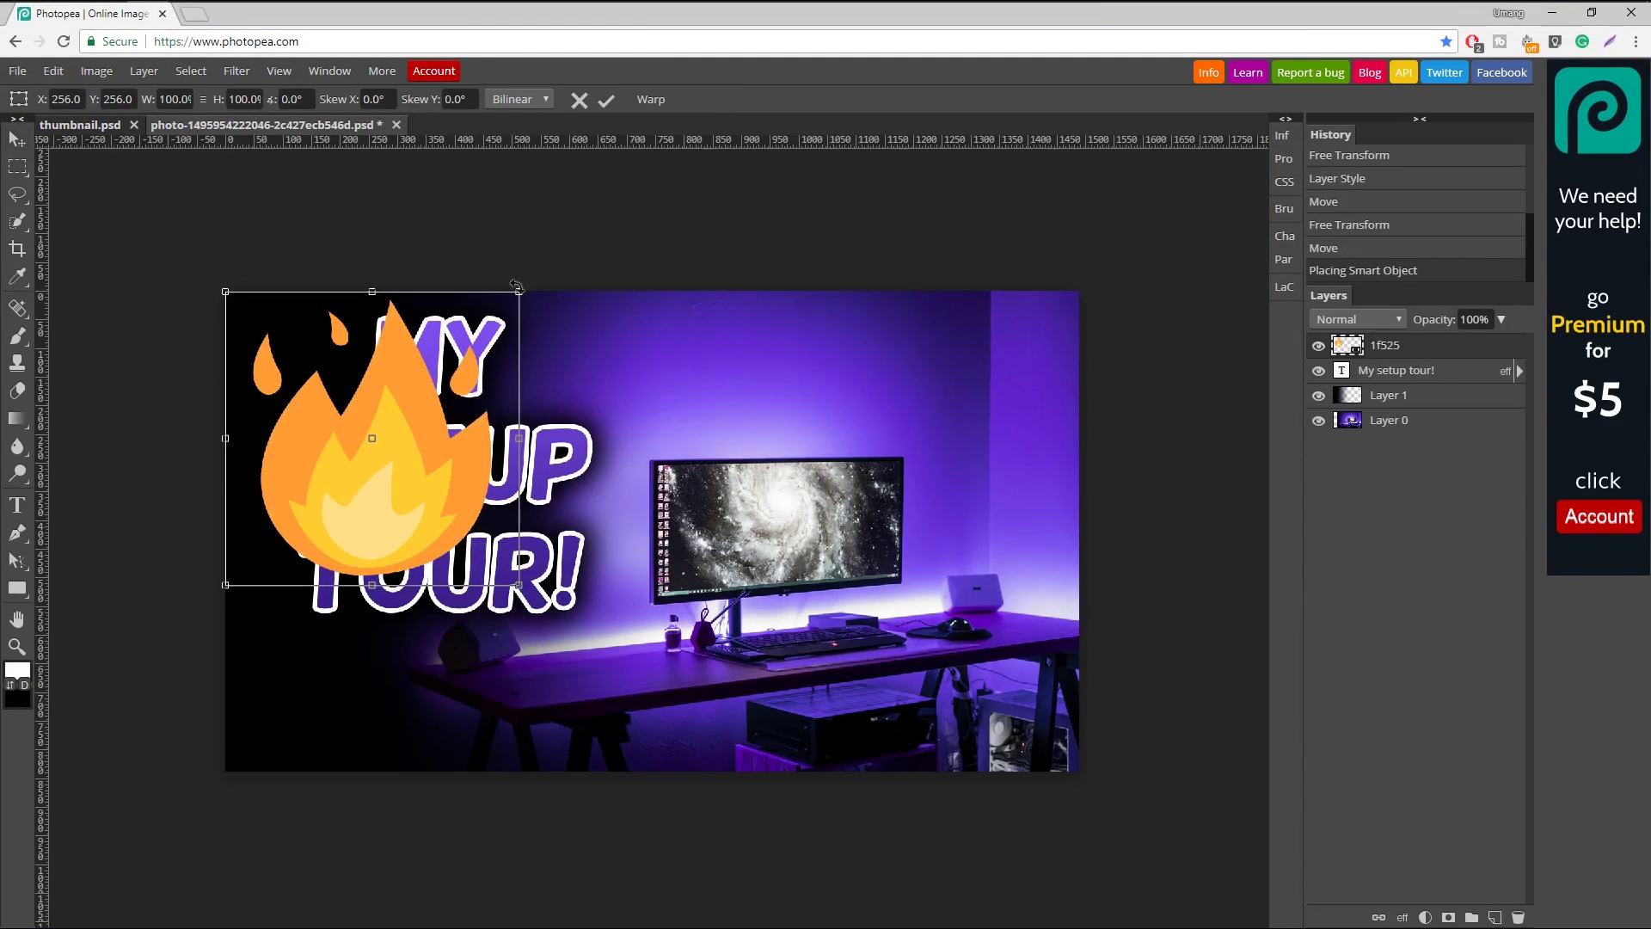
pyautogui.moveTo(515, 286); pyautogui.dragTo(431, 376)
pyautogui.moveTo(414, 469); pyautogui.dragTo(471, 721)
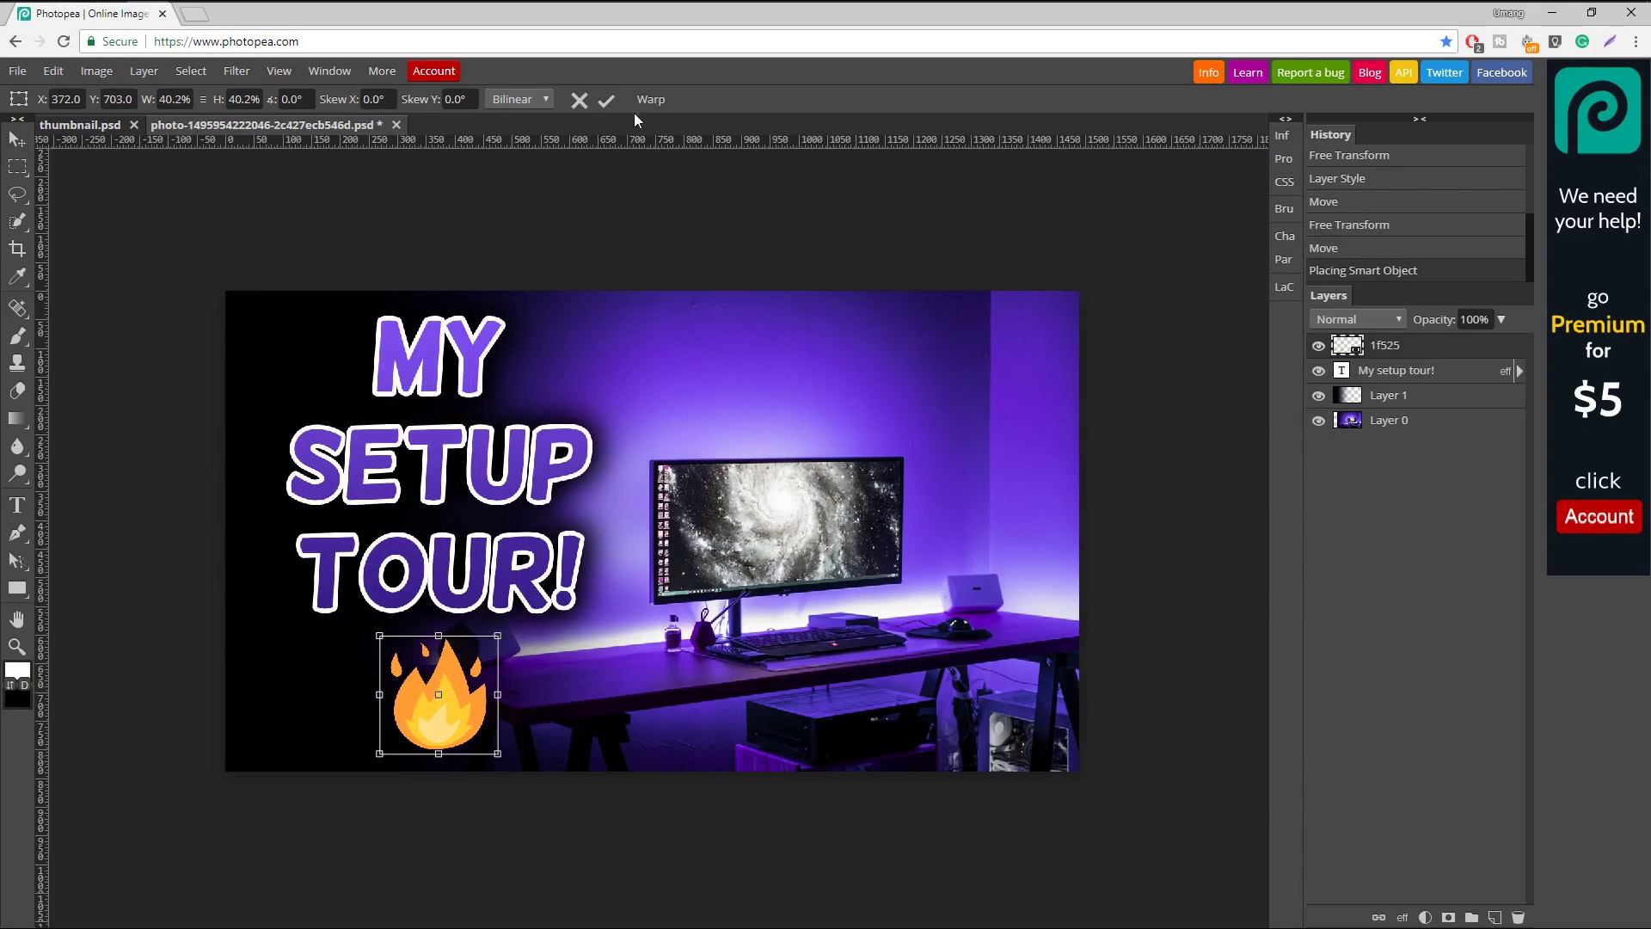
pyautogui.click(607, 101)
pyautogui.moveTo(462, 689); pyautogui.dragTo(464, 684)
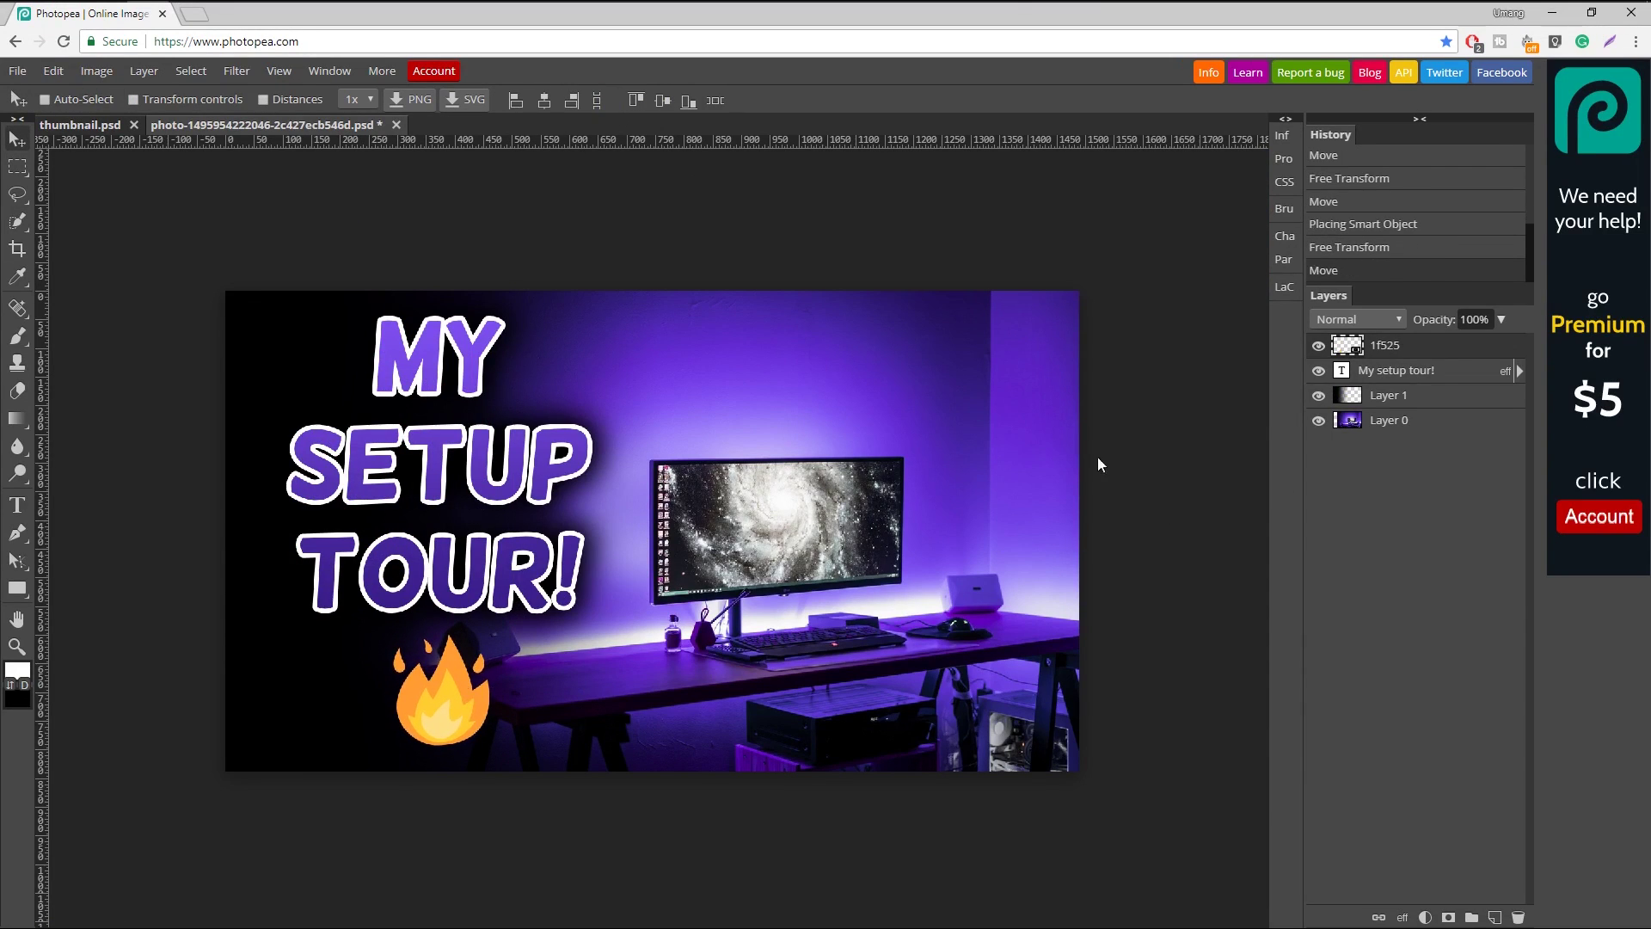
# Step: Shift the desk photo left and paint a white glow dot above the monitor on a new layer
pyautogui.click(1388, 420)
pyautogui.moveTo(812, 581)
pyautogui.mouseDown()
pyautogui.moveTo(763, 653)
pyautogui.moveTo(792, 657)
pyautogui.mouseUp()
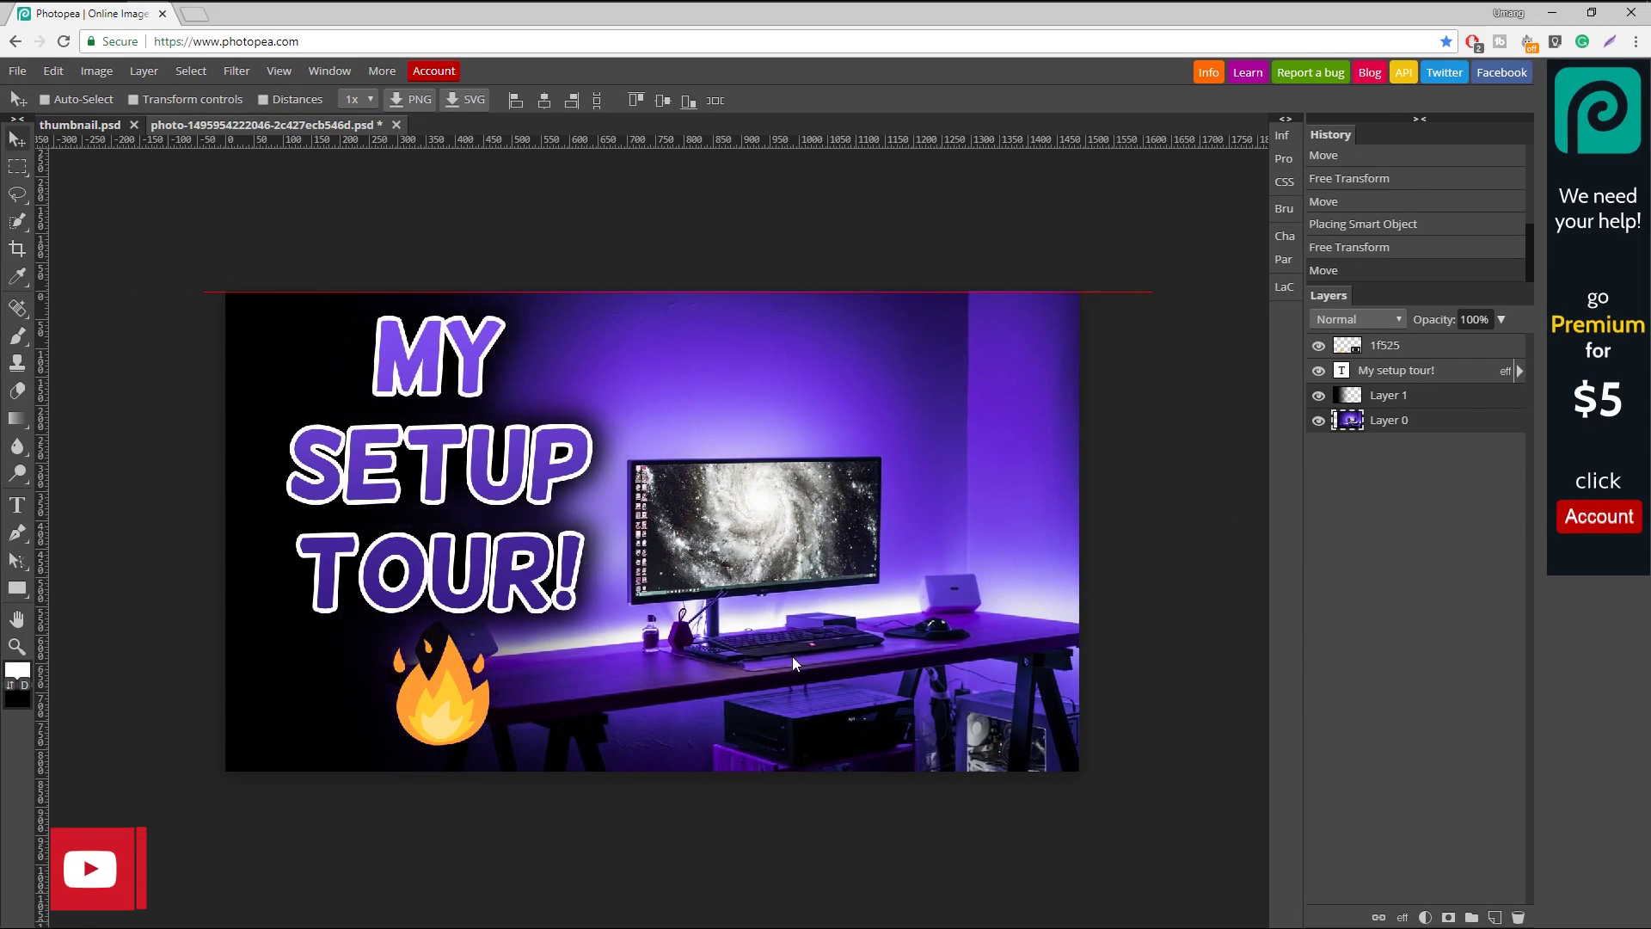
pyautogui.click(1385, 345)
pyautogui.click(1495, 917)
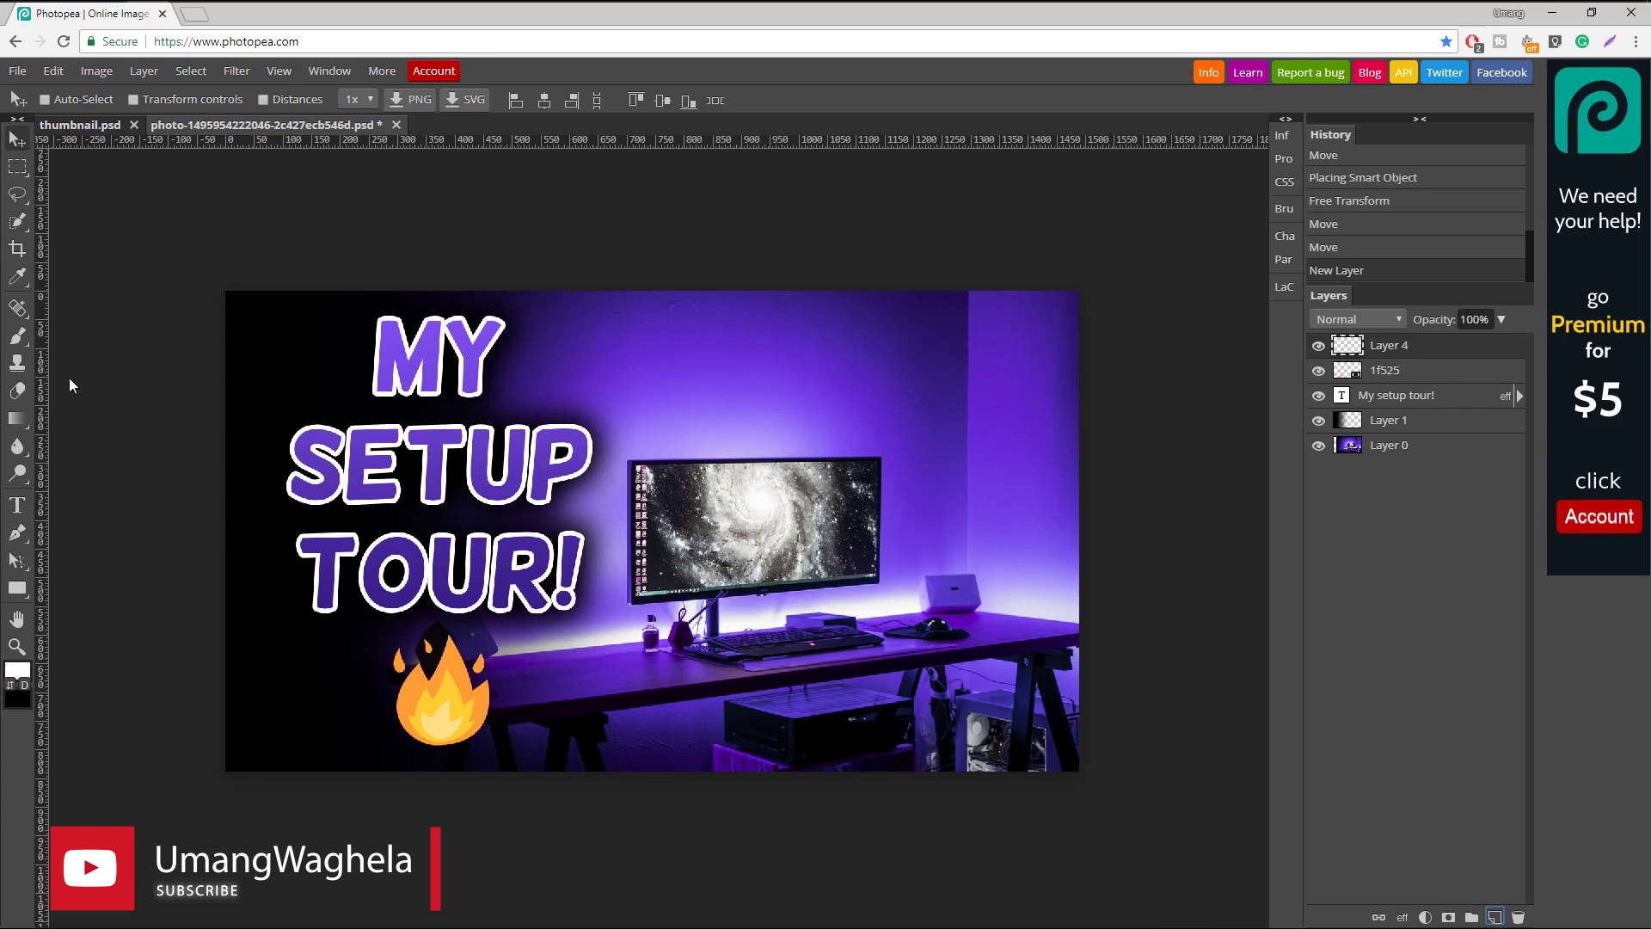
pyautogui.click(17, 335)
pyautogui.click(691, 426)
# Step: Enlarge the white glow dot to about 320% and nudge it right
pyautogui.click(18, 137)
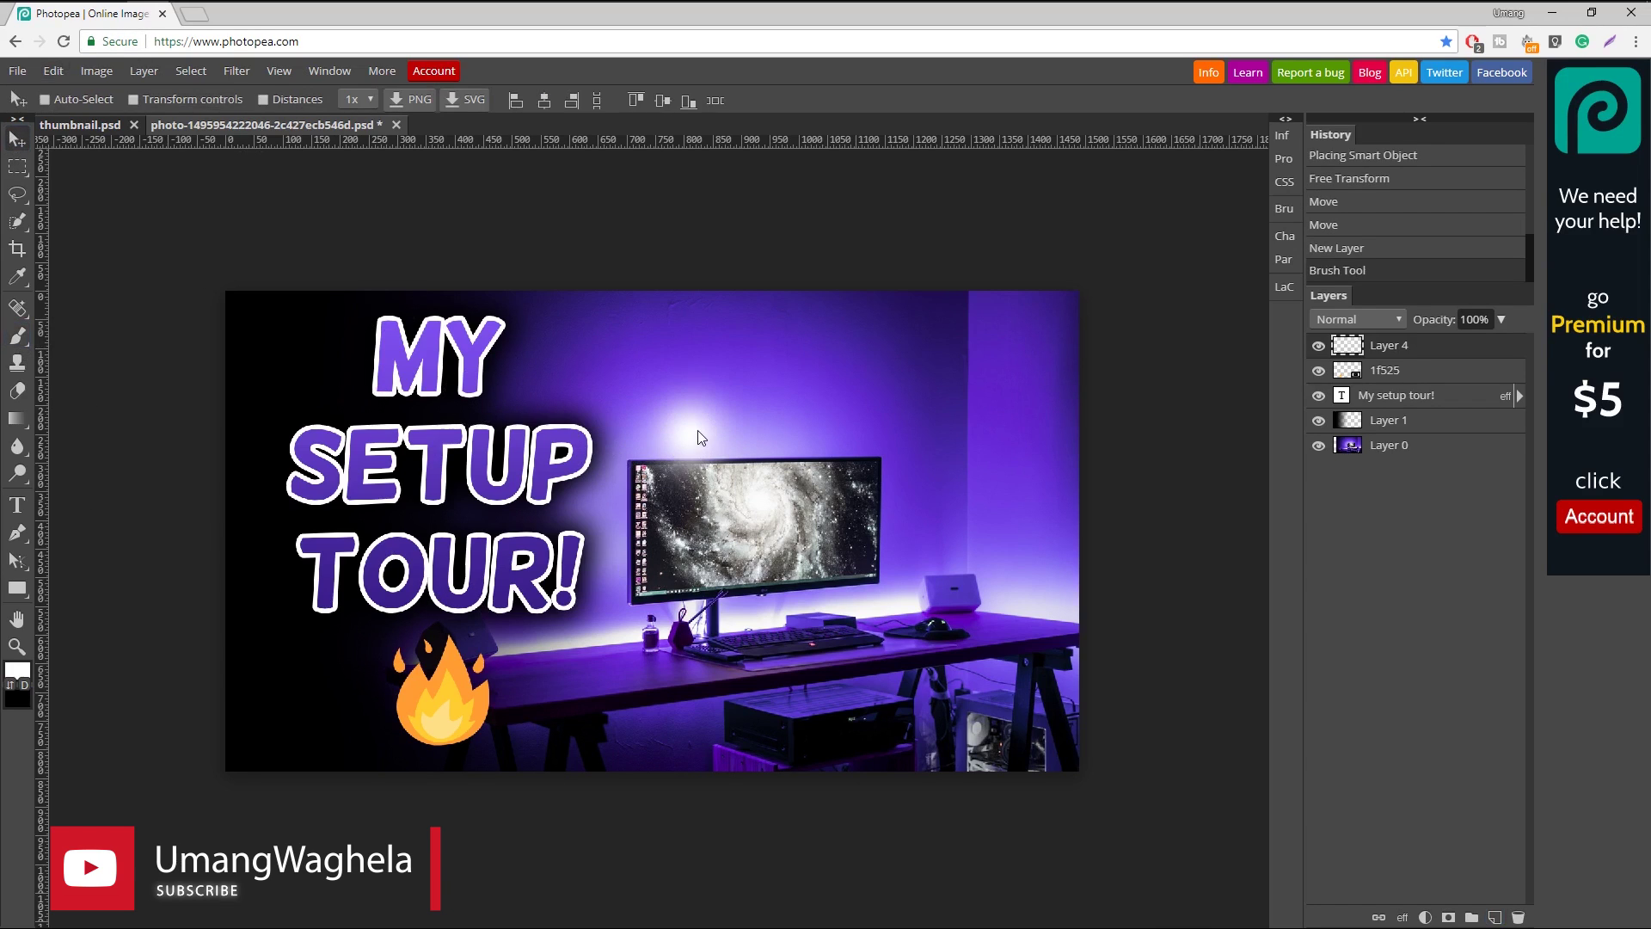
pyautogui.moveTo(768, 497); pyautogui.dragTo(978, 519)
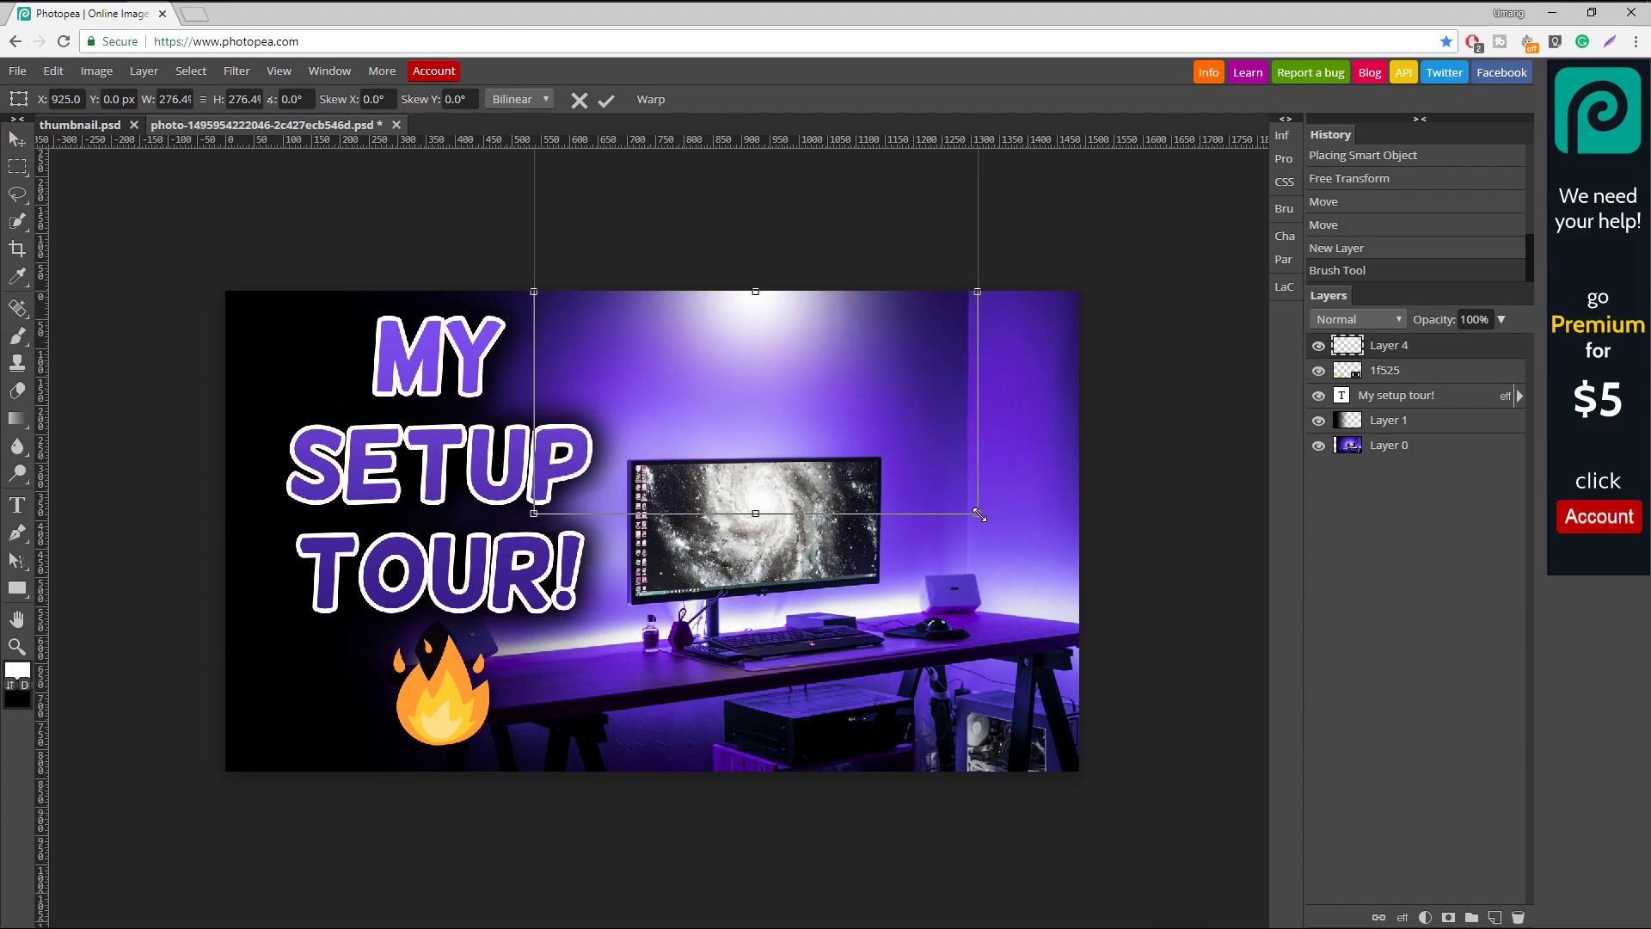
pyautogui.moveTo(869, 445); pyautogui.dragTo(957, 457)
pyautogui.click(606, 100)
# Step: Paint a soft white stroke on another layer, enlarge it to about 314%, then delete it
pyautogui.click(1495, 916)
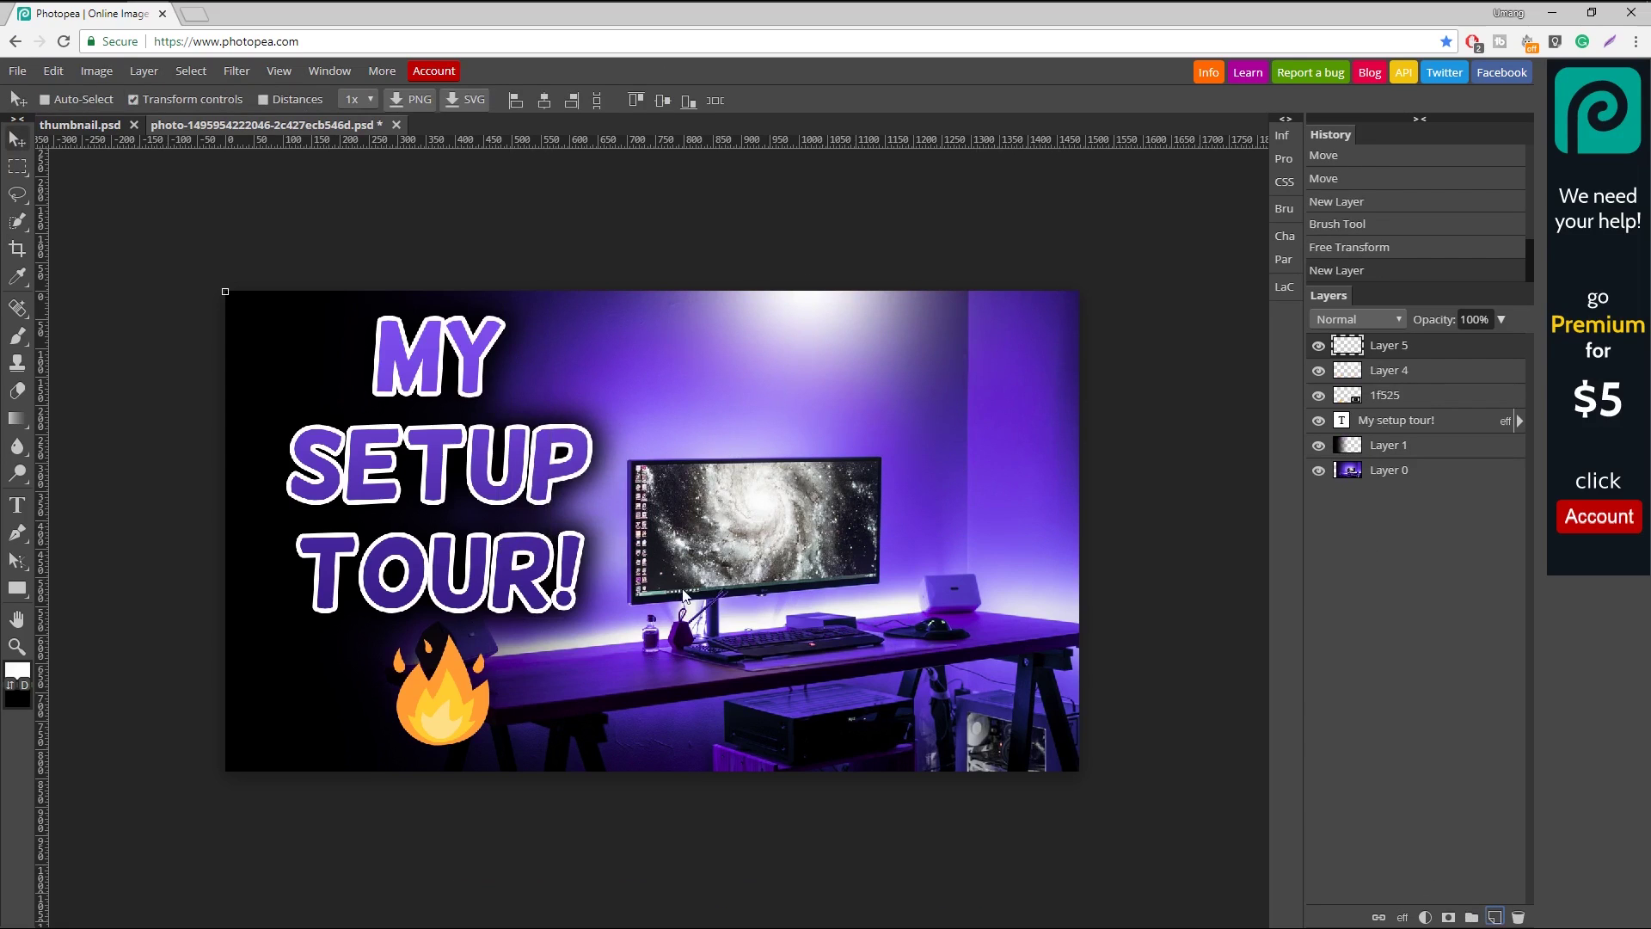
pyautogui.press('b')
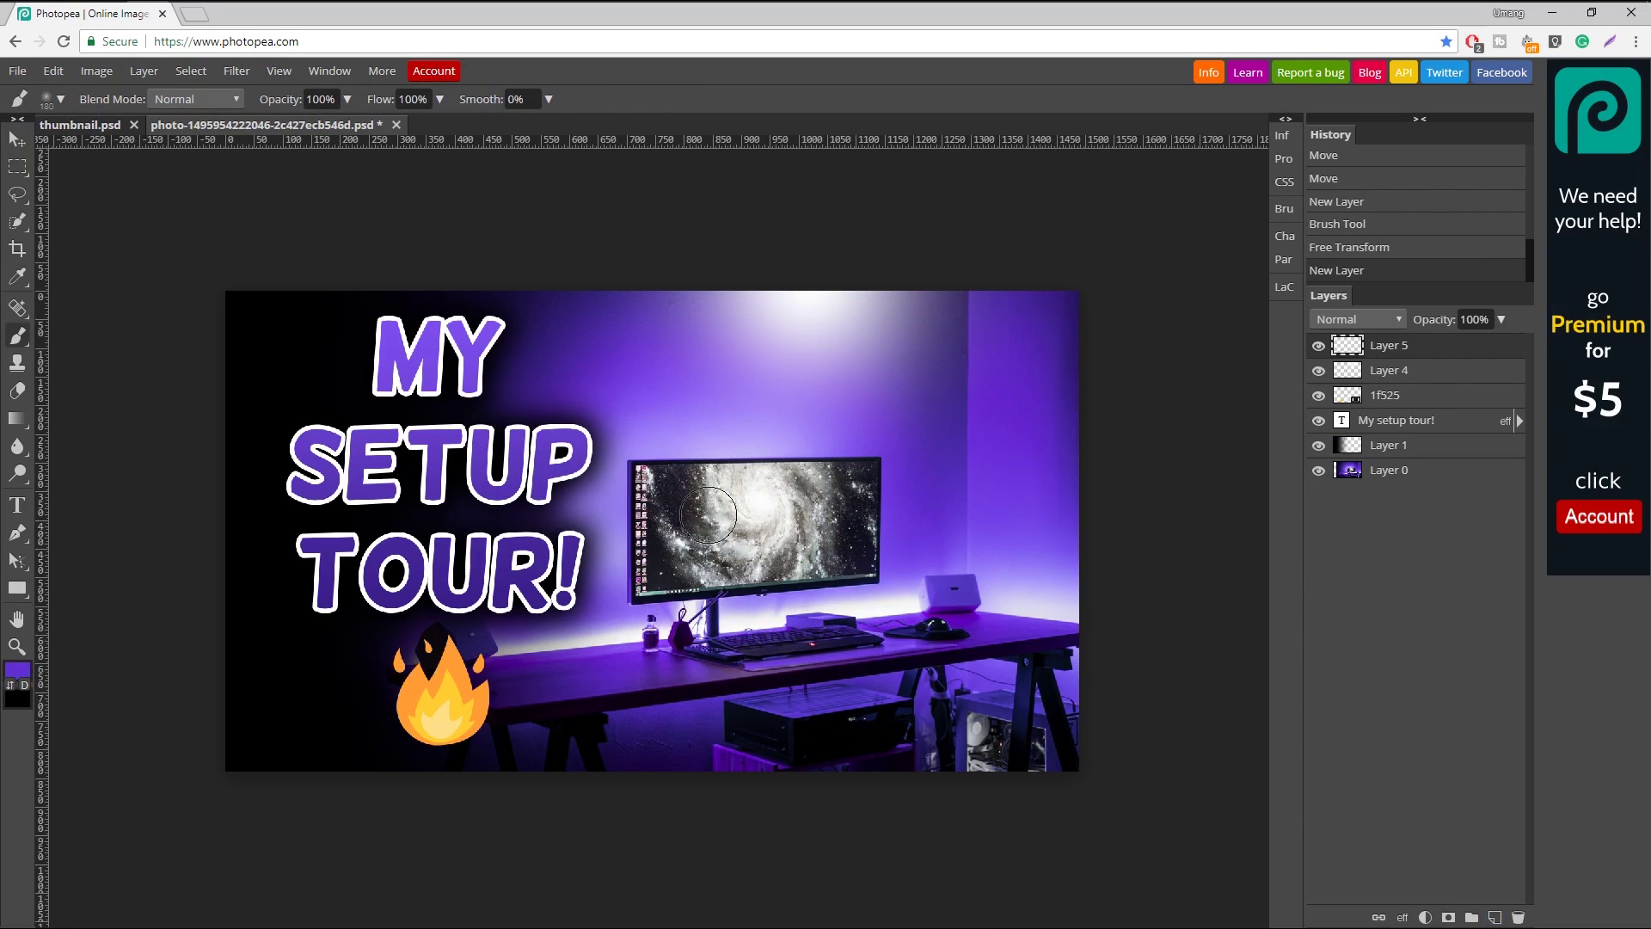
pyautogui.moveTo(733, 651); pyautogui.dragTo(679, 568)
pyautogui.press('v')
pyautogui.moveTo(793, 679); pyautogui.dragTo(1142, 809)
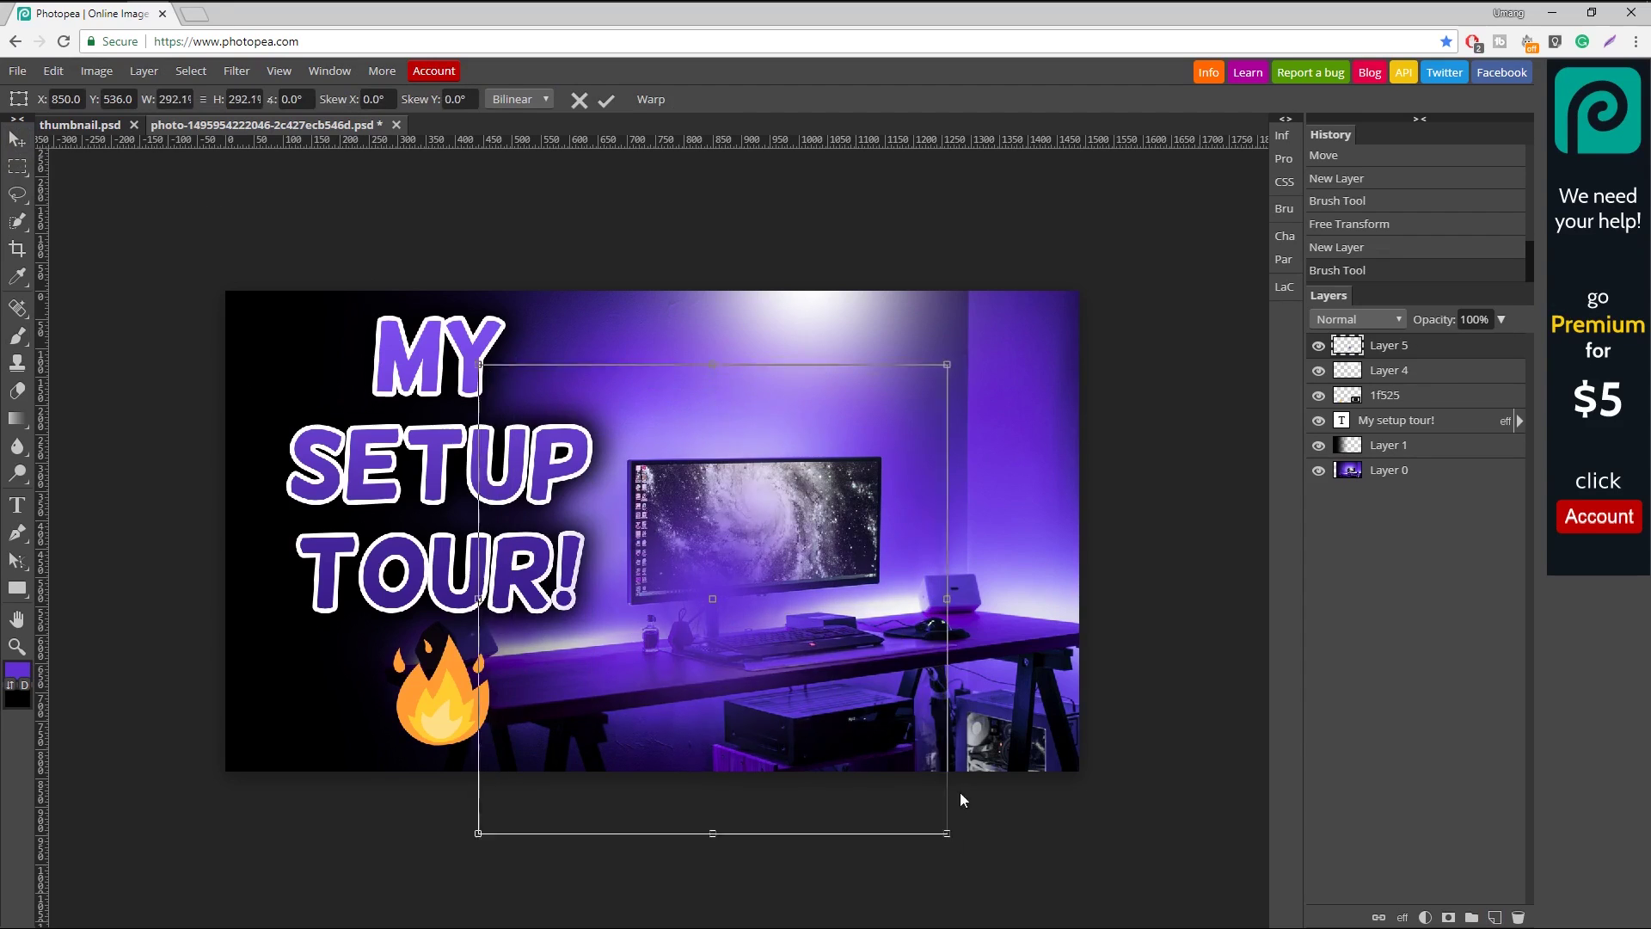
pyautogui.press('Return')
pyautogui.press('Delete')
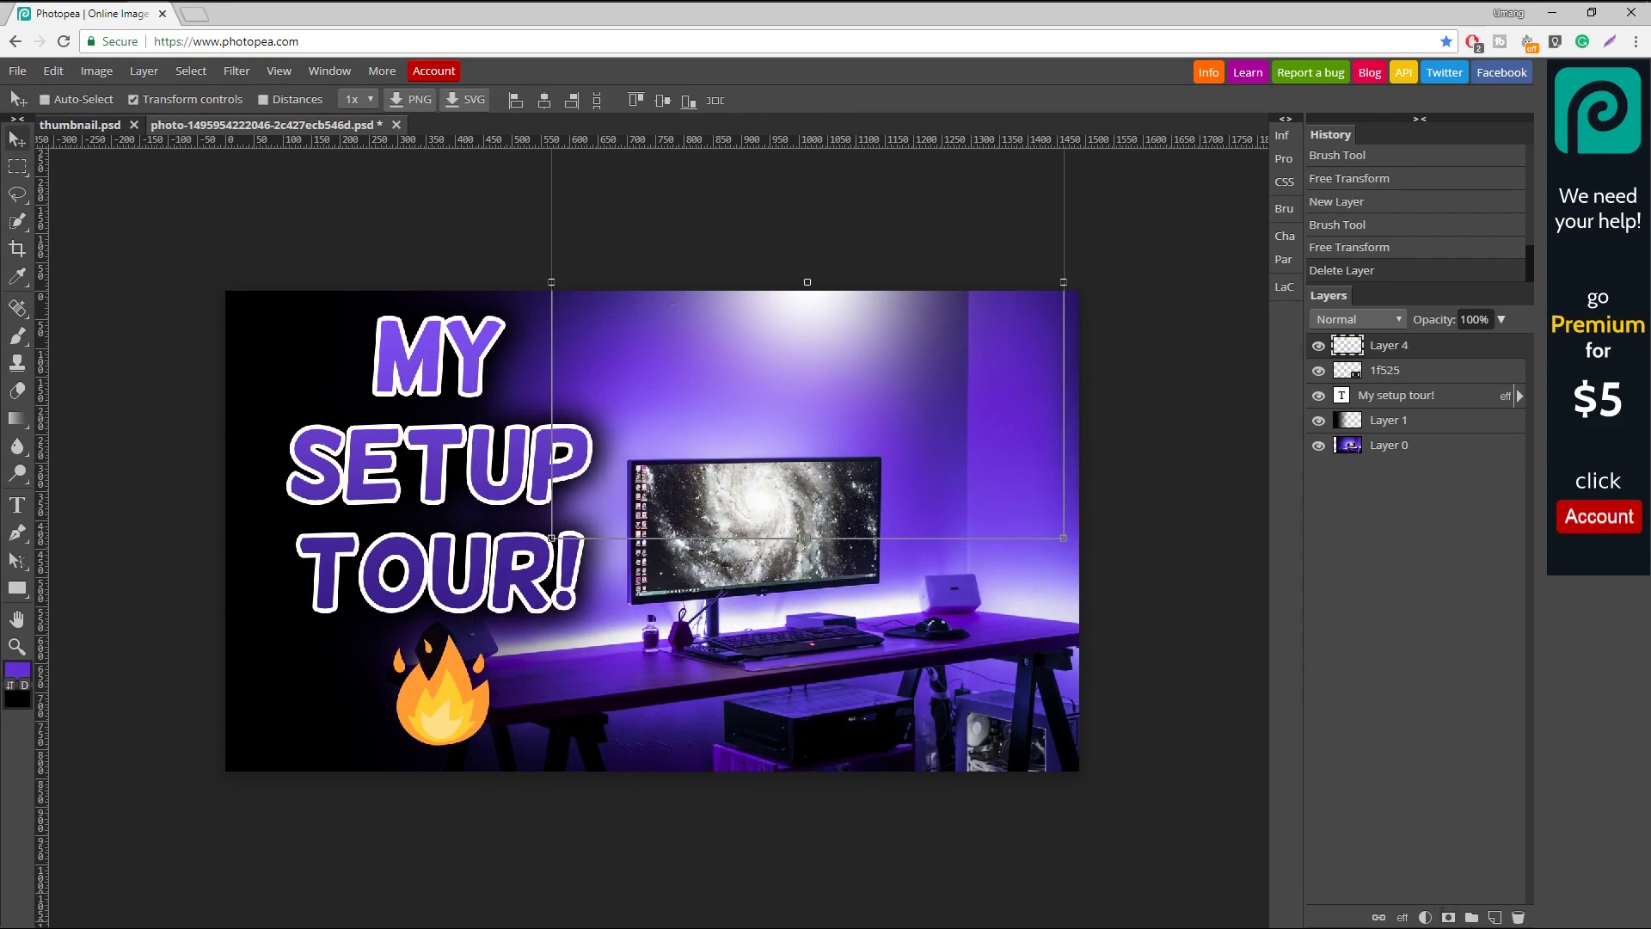
# Step: Try an orange glow below the desk at 346% and 43% opacity, then delete it
pyautogui.click(1494, 917)
pyautogui.press('b')
pyautogui.keyDown('alt'); pyautogui.click(454, 662); pyautogui.keyUp('alt')
pyautogui.click(786, 695)
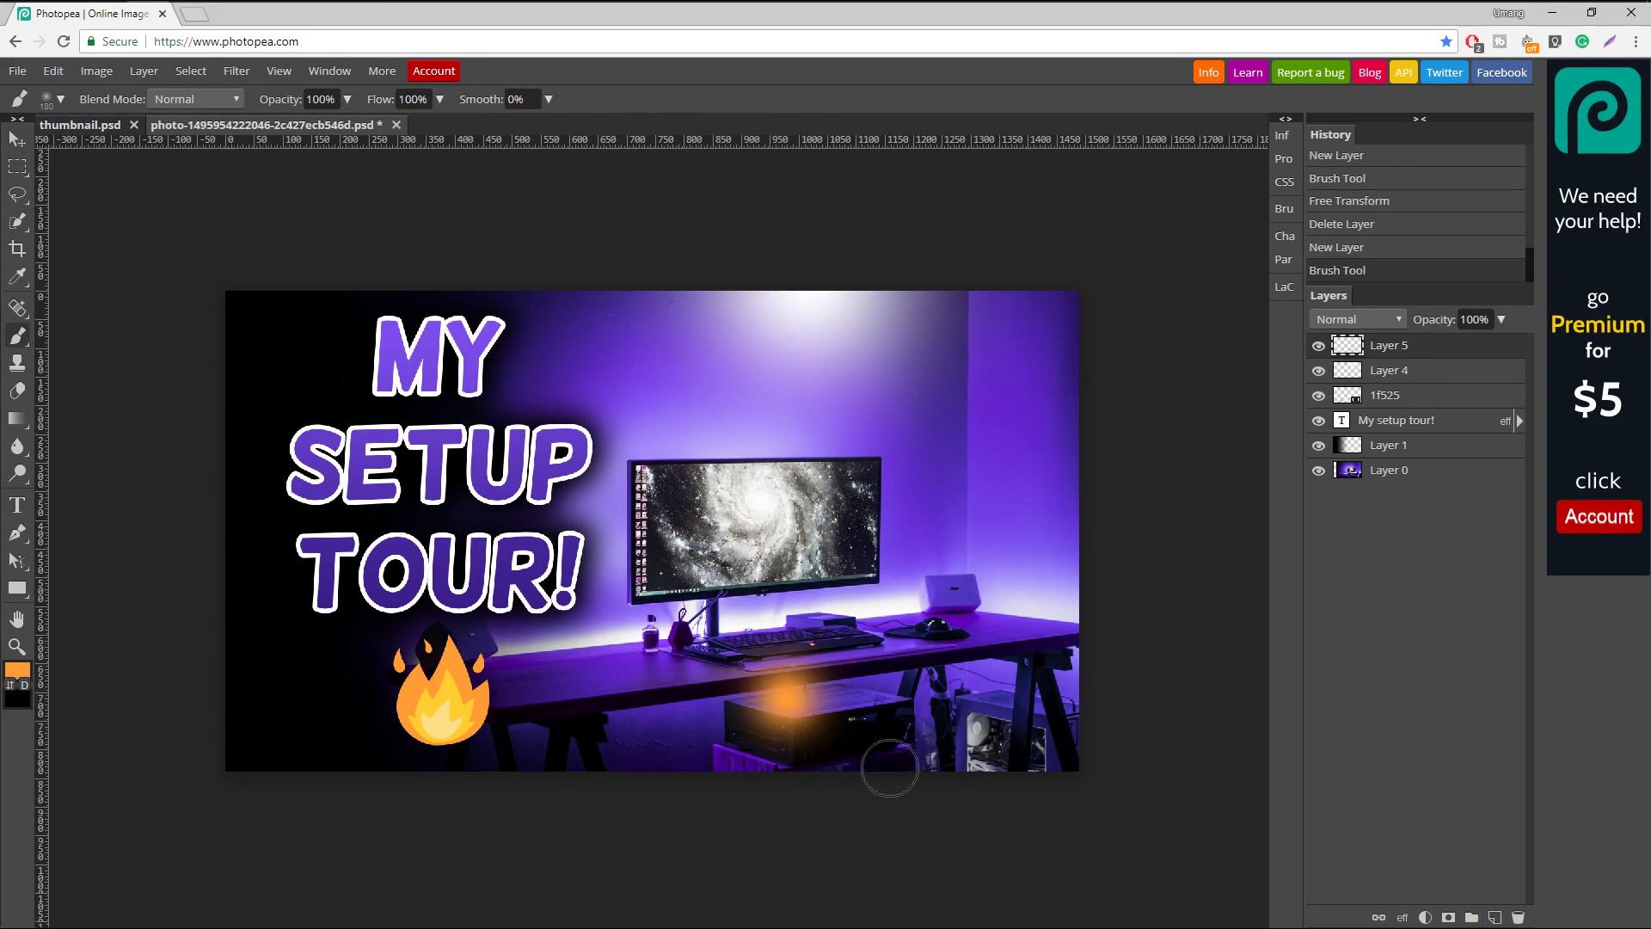
pyautogui.press('v')
pyautogui.moveTo(867, 772); pyautogui.dragTo(999, 816)
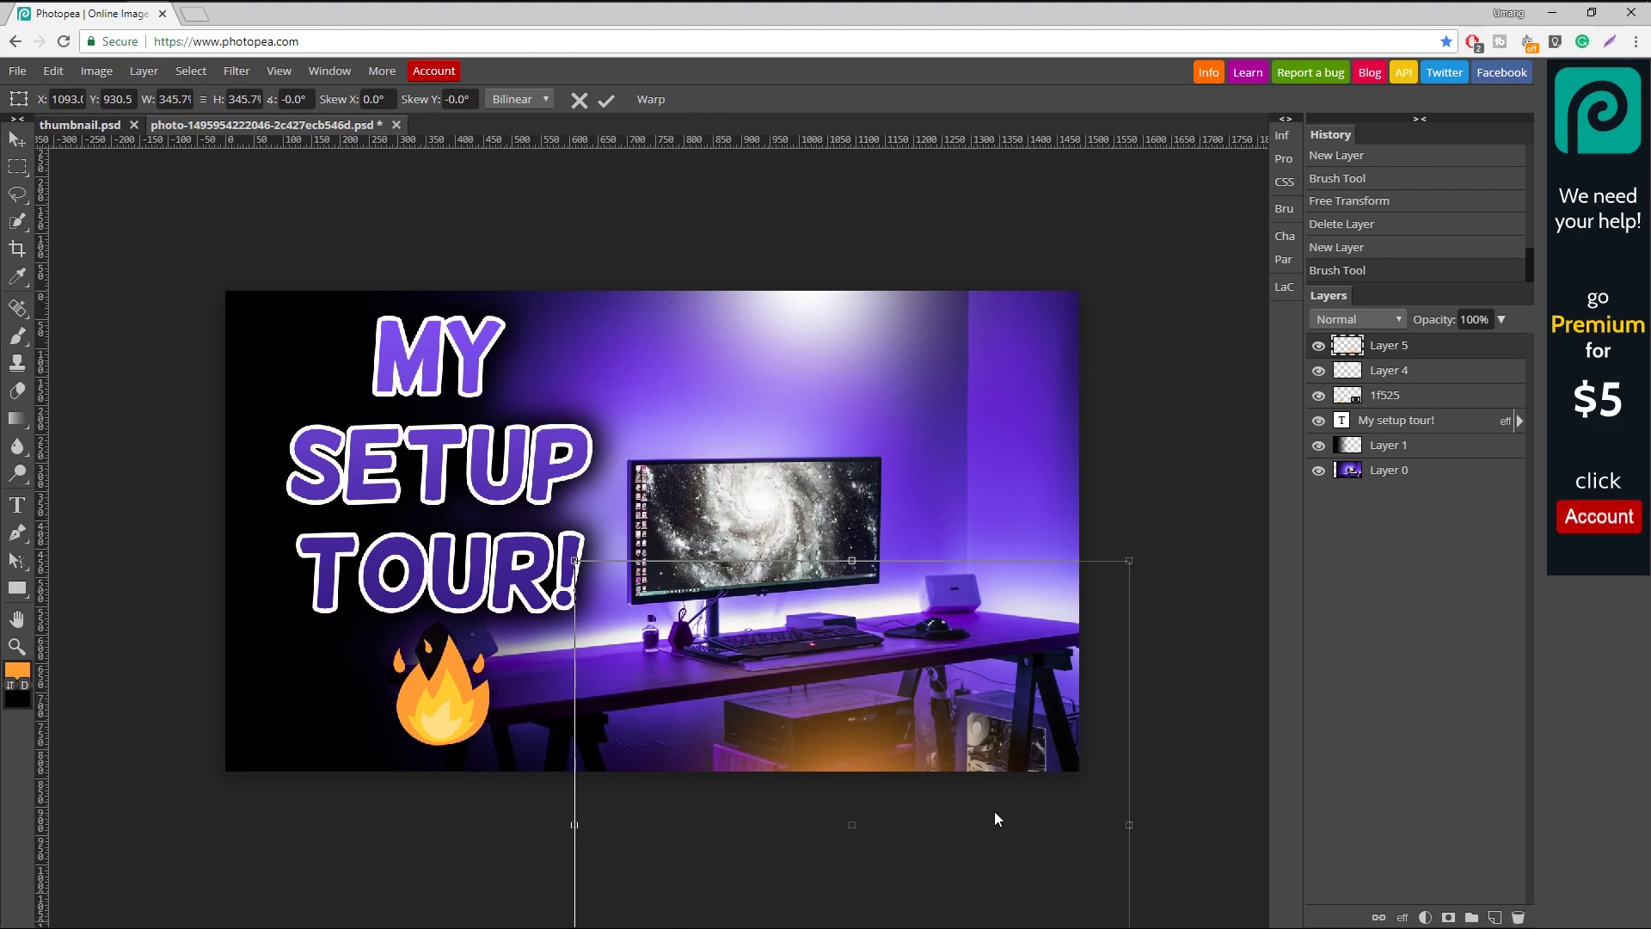
pyautogui.press('Return')
pyautogui.click(1501, 319)
pyautogui.moveTo(1500, 353); pyautogui.dragTo(1462, 353)
pyautogui.moveTo(912, 740)
pyautogui.mouseDown()
pyautogui.moveTo(1008, 674)
pyautogui.moveTo(1076, 705)
pyautogui.mouseUp()
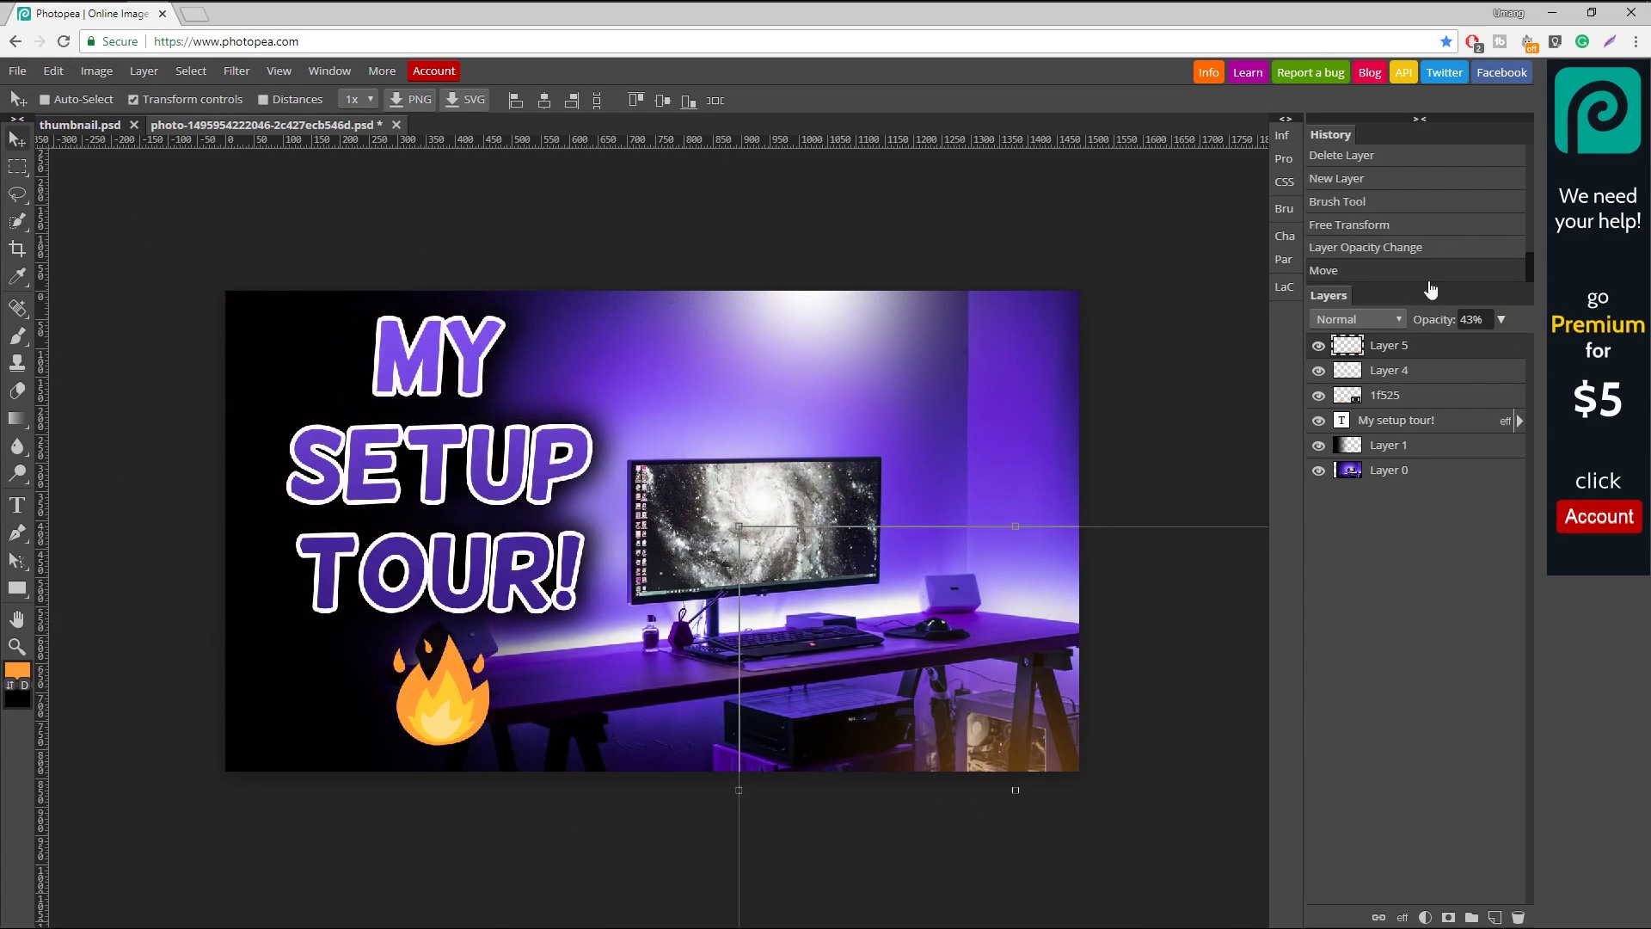
pyautogui.press('Delete')
# Step: Paint a dab over the monitor on a fresh empty layer
pyautogui.click(1495, 917)
pyautogui.press('b')
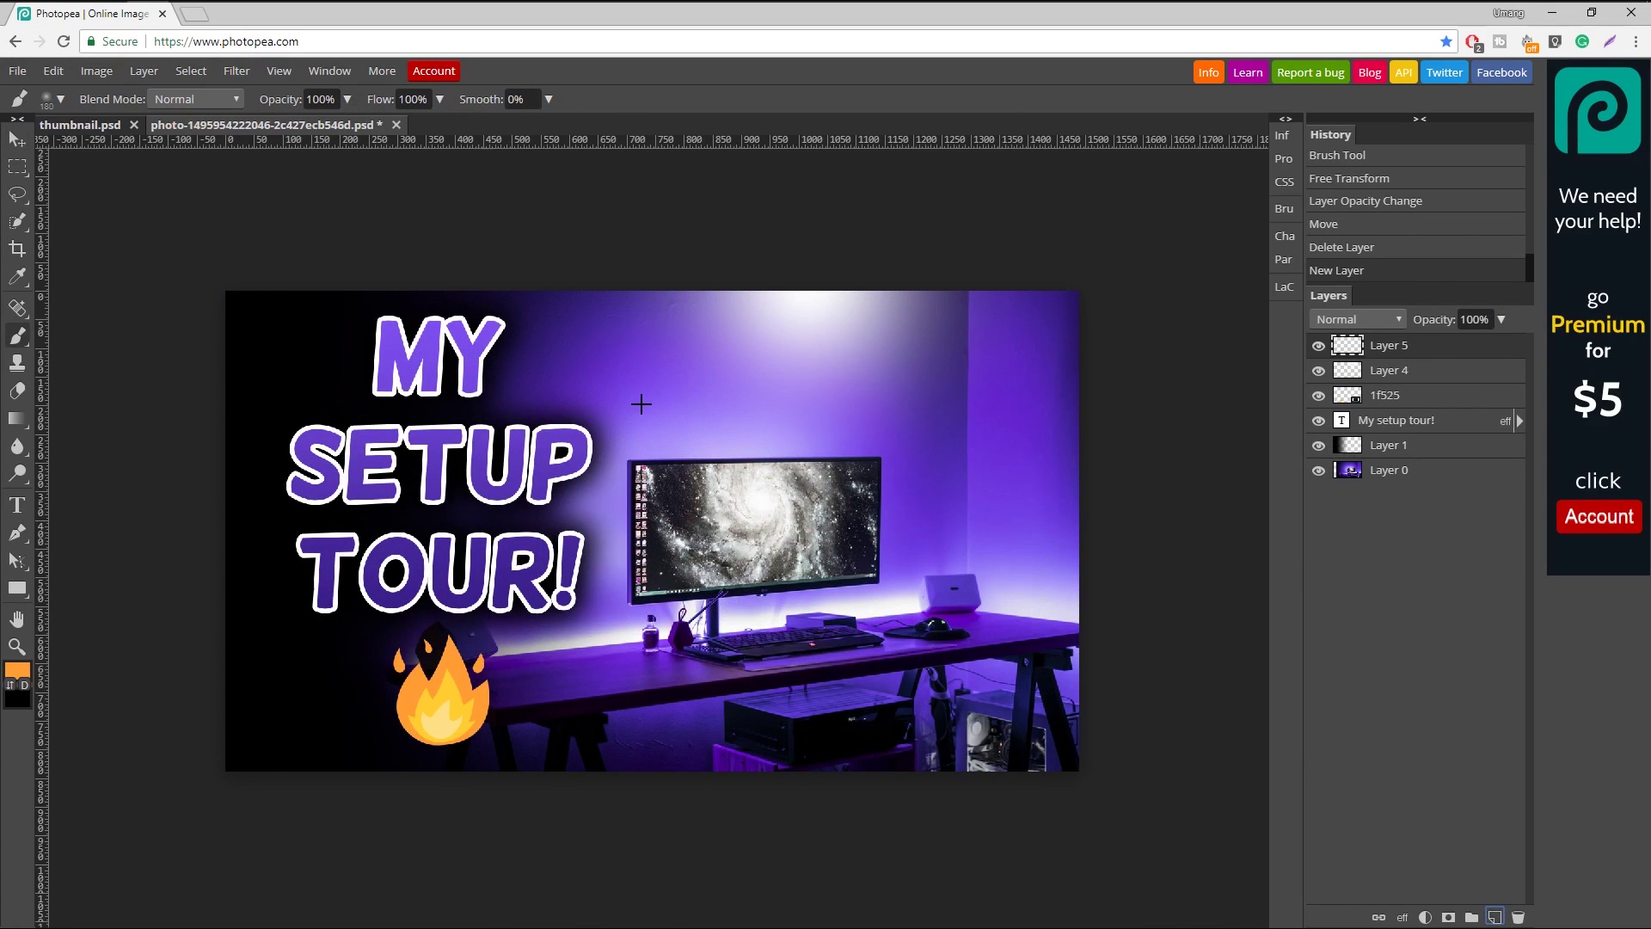
pyautogui.click(771, 590)
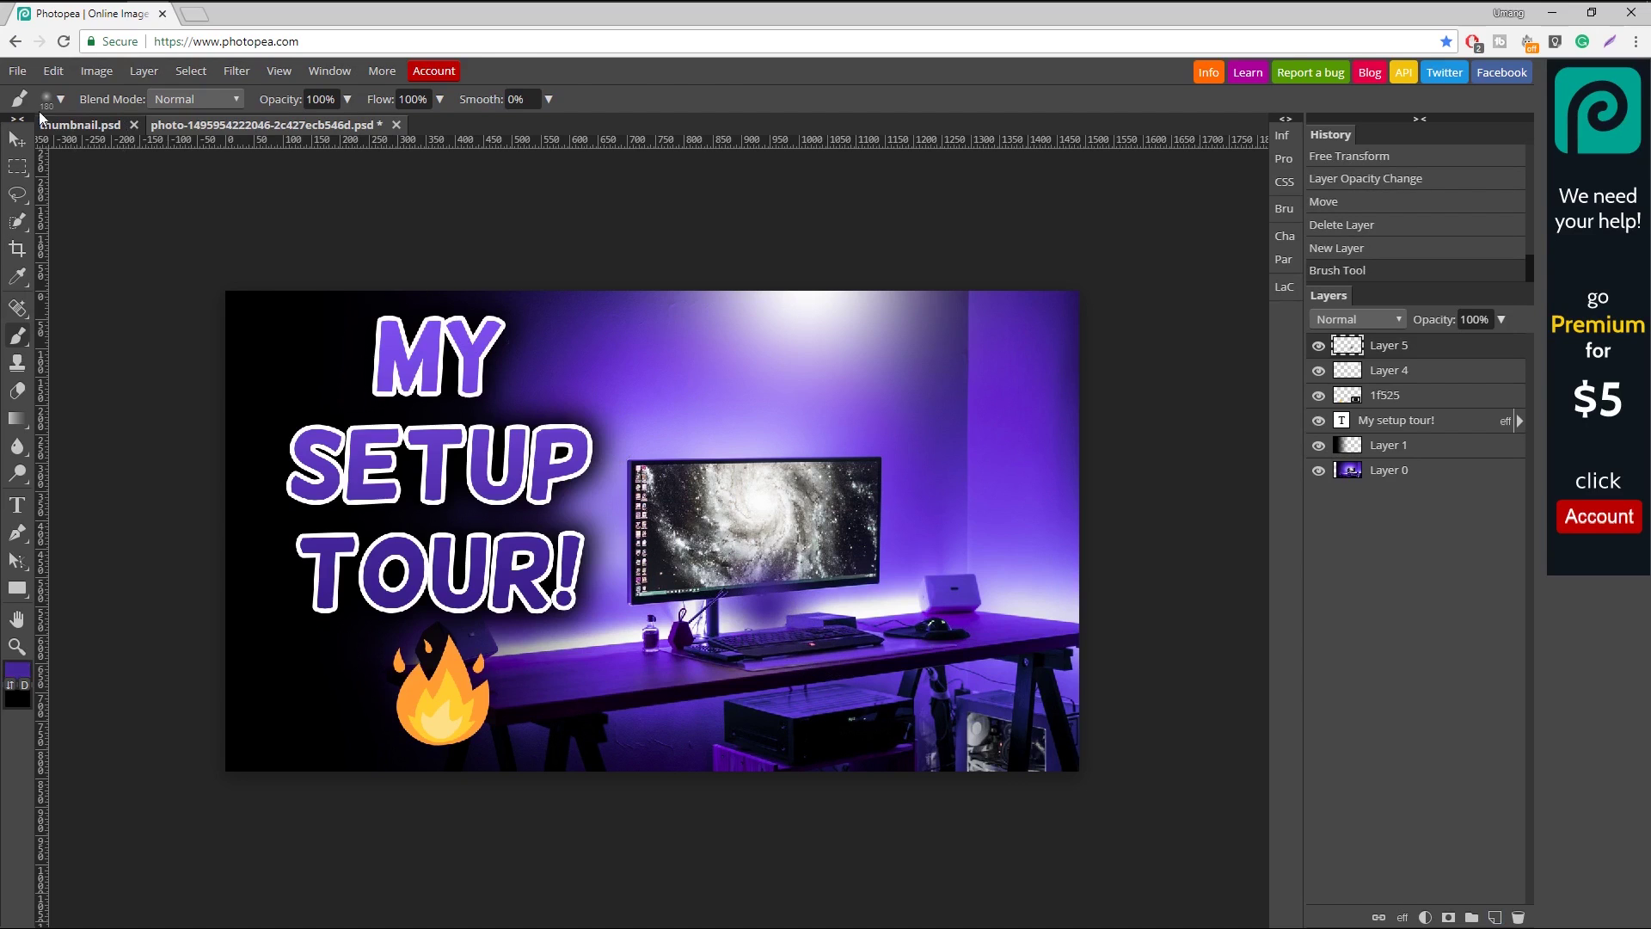
# Step: Enlarge the new dab to about 314% and hide the transform controls
pyautogui.hotkey('ctrl', 't')
pyautogui.moveTo(847, 686)
pyautogui.mouseDown()
pyautogui.moveTo(1028, 839)
pyautogui.moveTo(912, 767)
pyautogui.moveTo(942, 761)
pyautogui.moveTo(787, 771)
pyautogui.moveTo(853, 780)
pyautogui.moveTo(908, 757)
pyautogui.mouseUp()
pyautogui.press('Return')
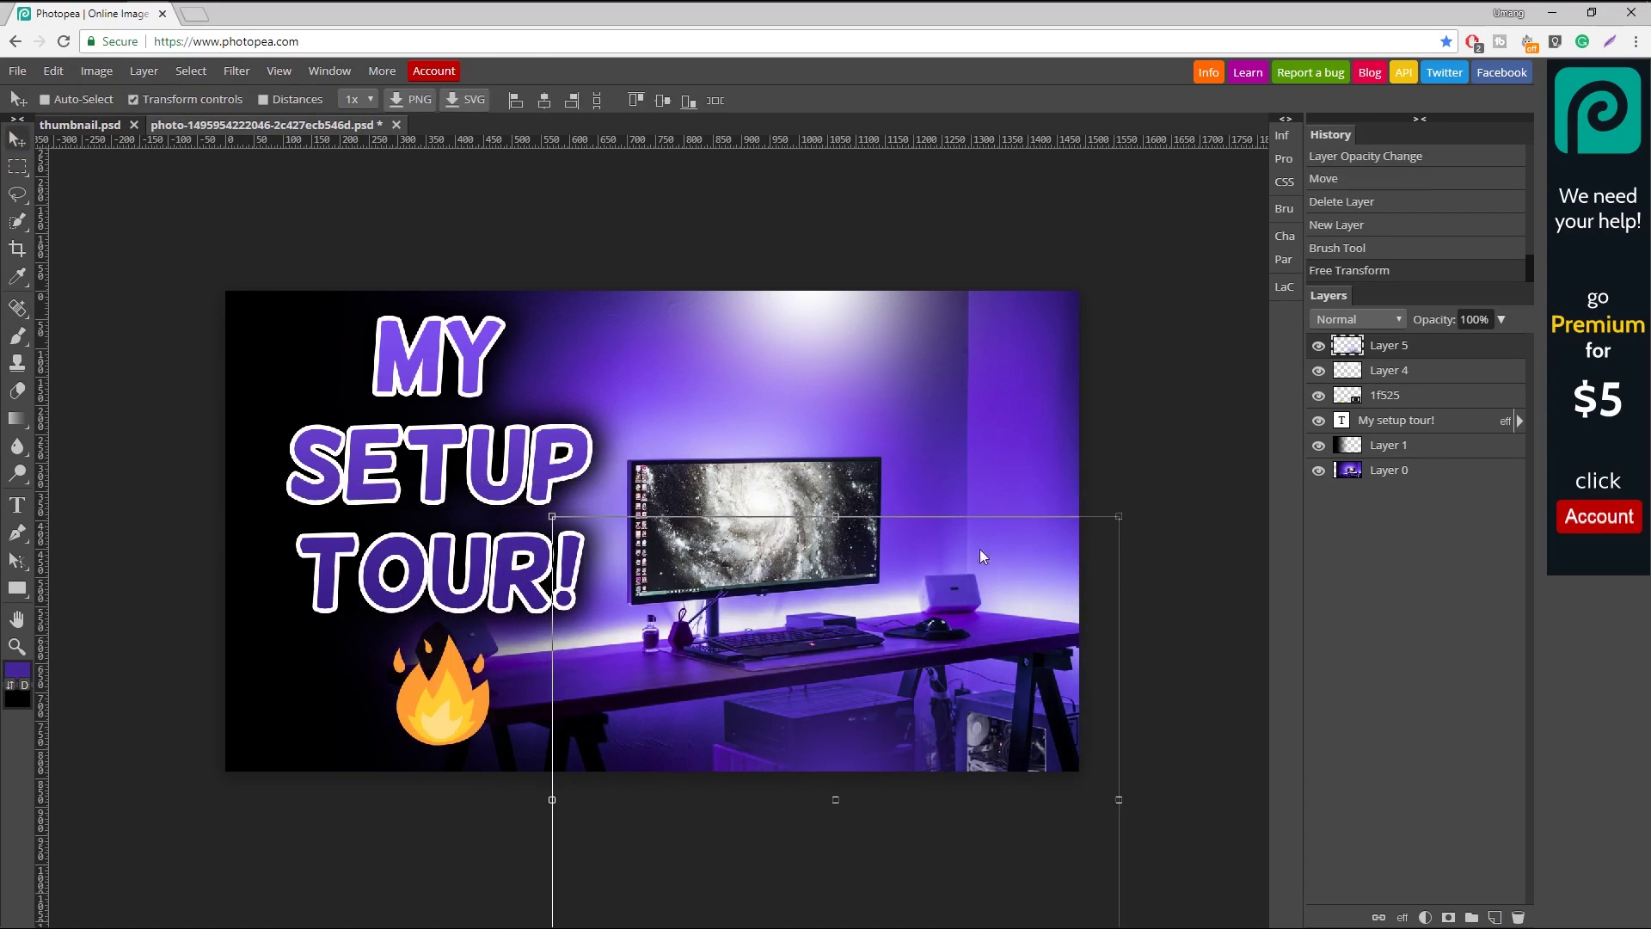
pyautogui.click(133, 100)
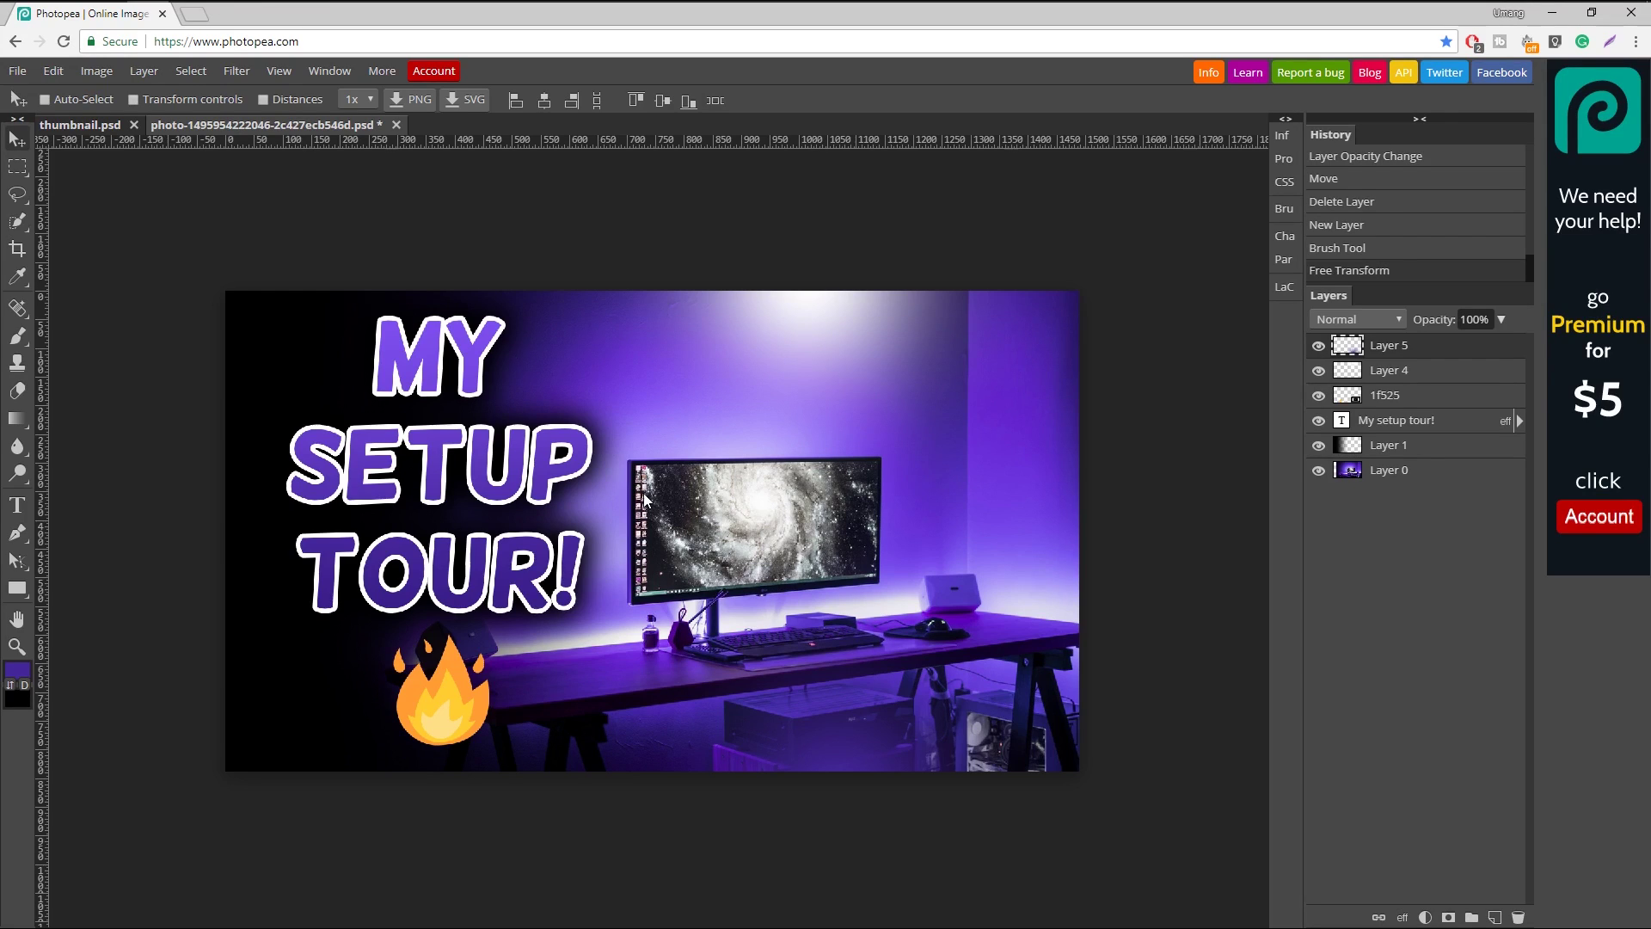
# Step: Group the layers into a folder, duplicate it, and hide both folders
pyautogui.hotkey('ctrl', 'g')
pyautogui.hotkey('ctrl', 'j')
pyautogui.click(1318, 369)
pyautogui.click(1318, 394)
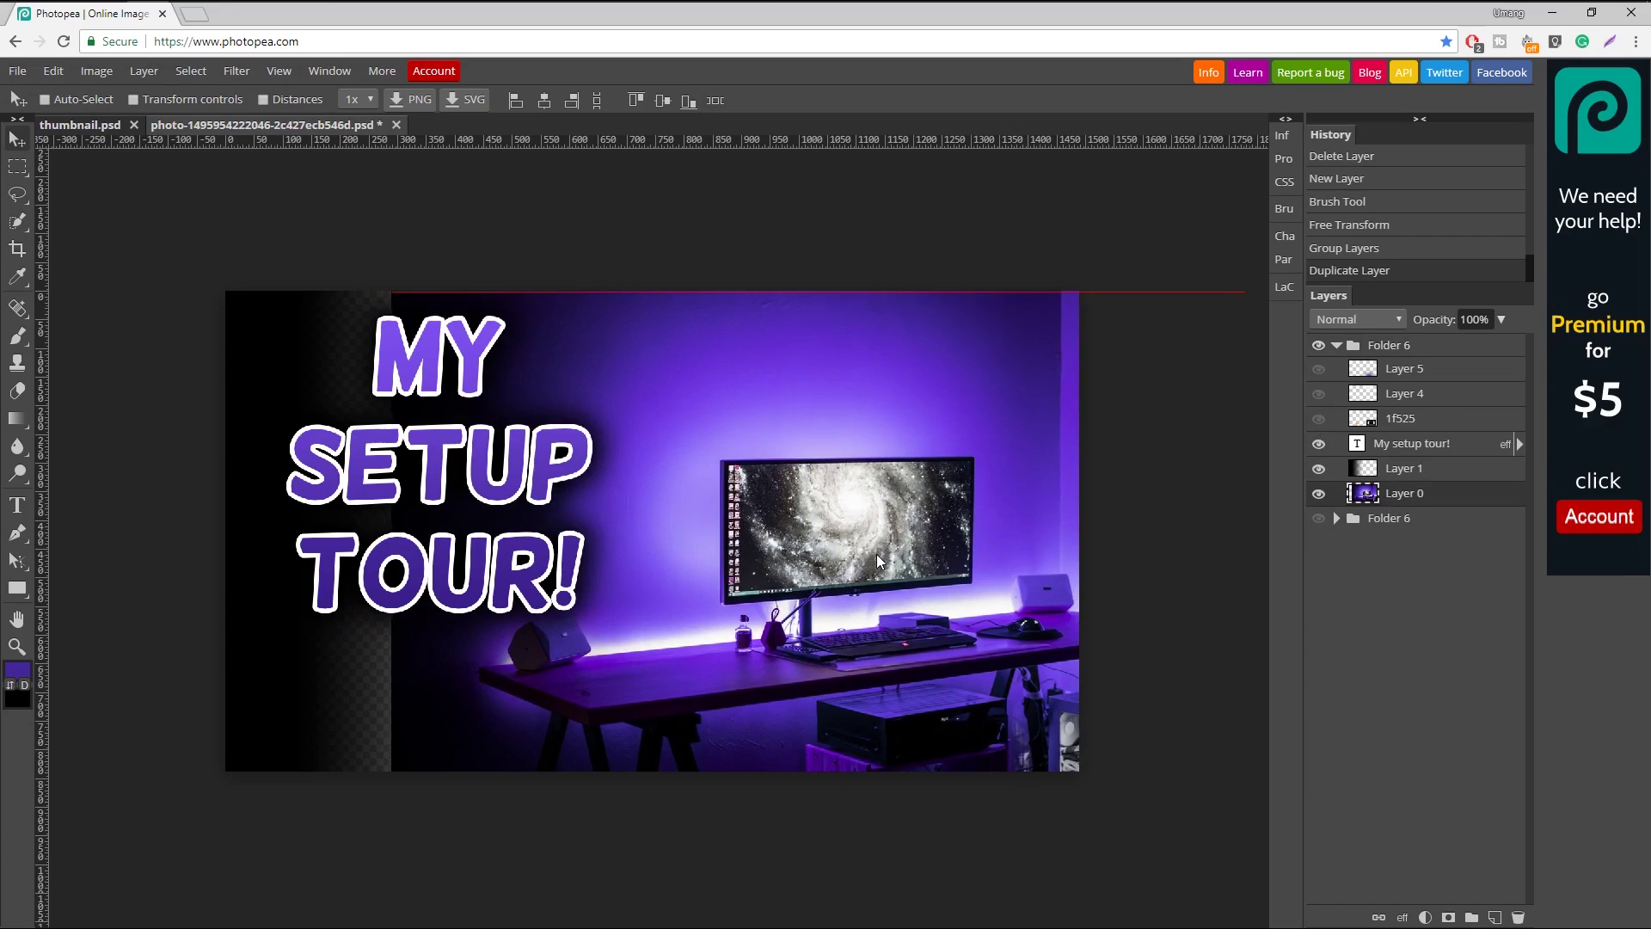
# Step: Draw a grey rectangle shape over the canvas
pyautogui.click(17, 588)
pyautogui.moveTo(203, 273); pyautogui.dragTo(613, 792)
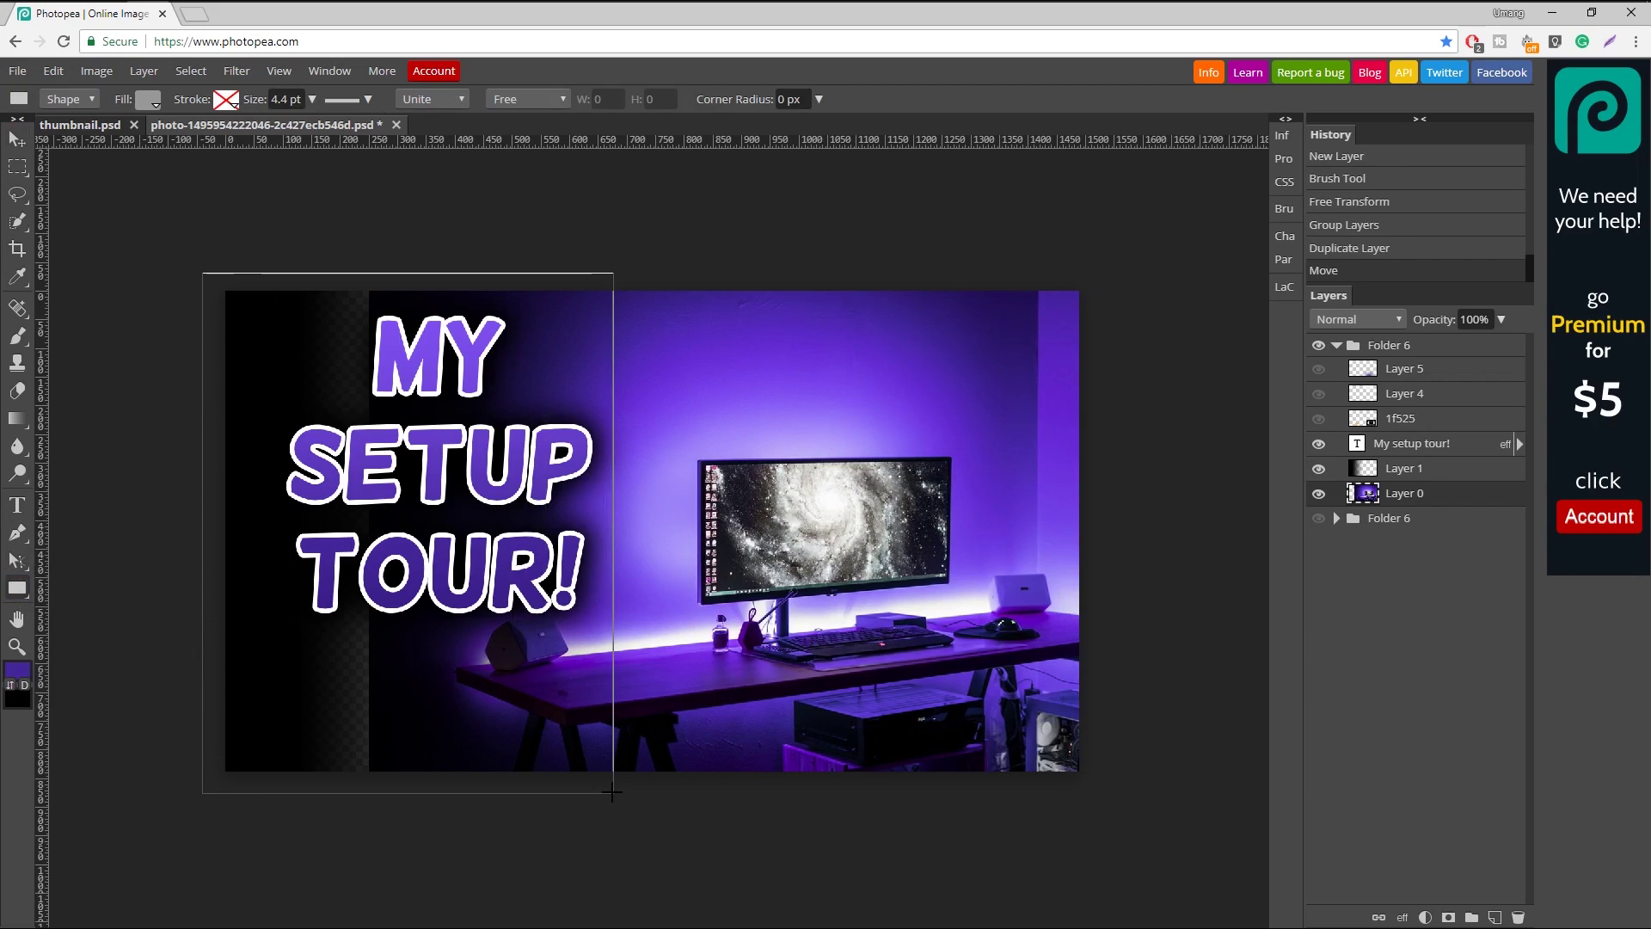
pyautogui.moveTo(612, 792); pyautogui.dragTo(612, 792)
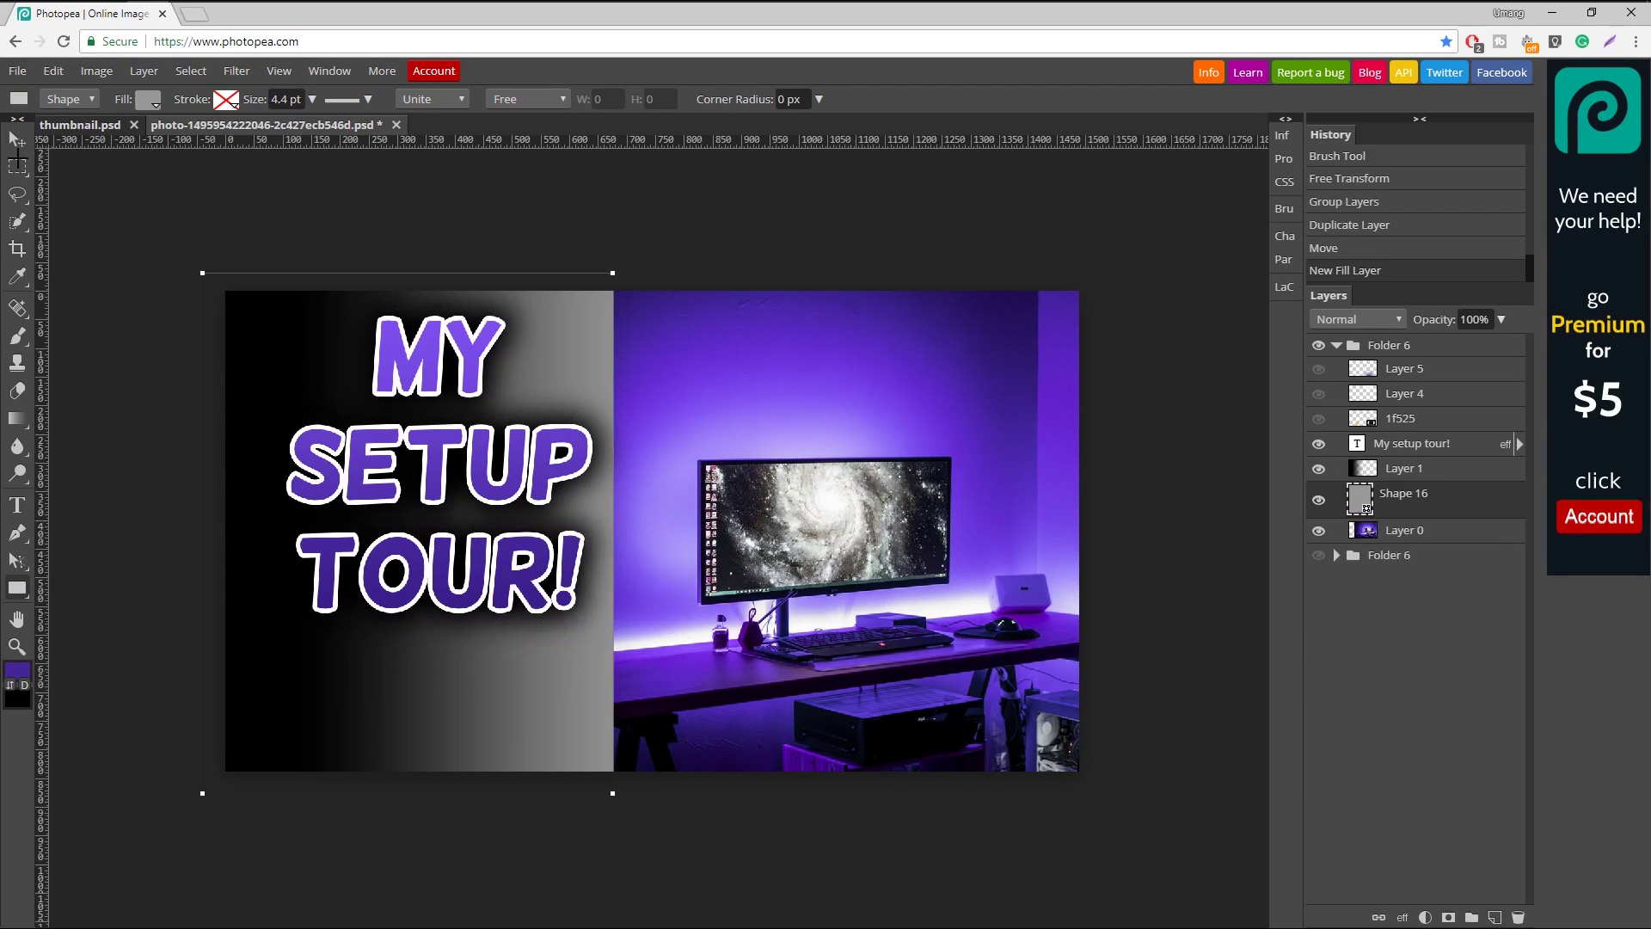
# Step: Hide Layer 1's dark gradient, shift the rectangle right and slide the desk photo left
pyautogui.click(17, 137)
pyautogui.click(1318, 468)
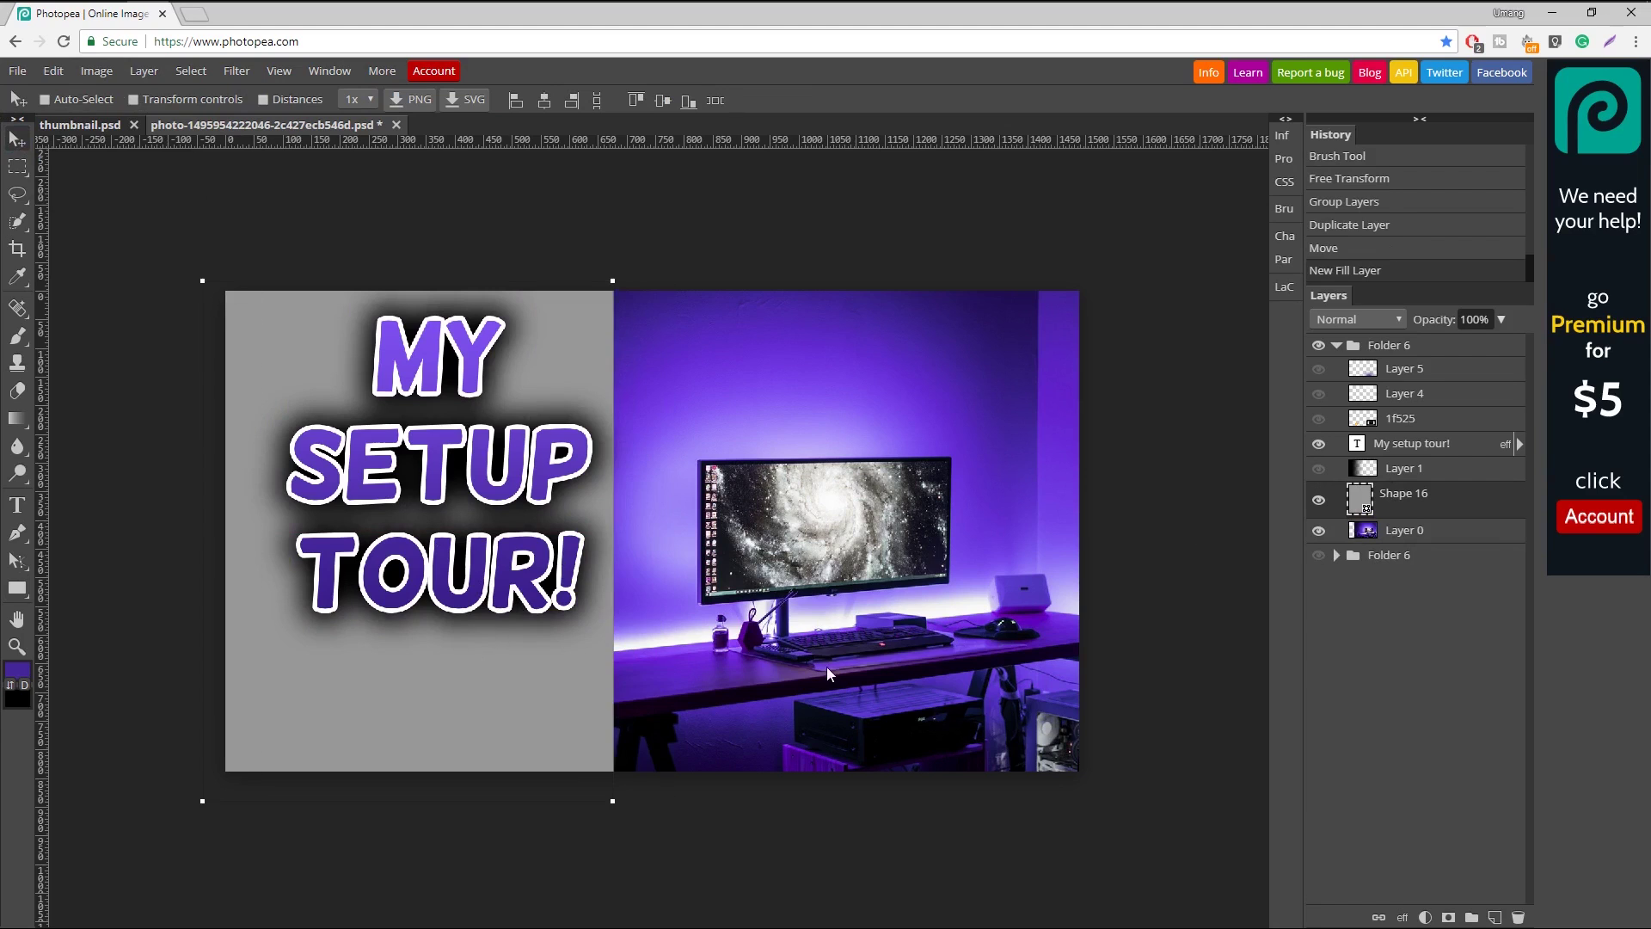
pyautogui.moveTo(484, 635); pyautogui.dragTo(928, 644)
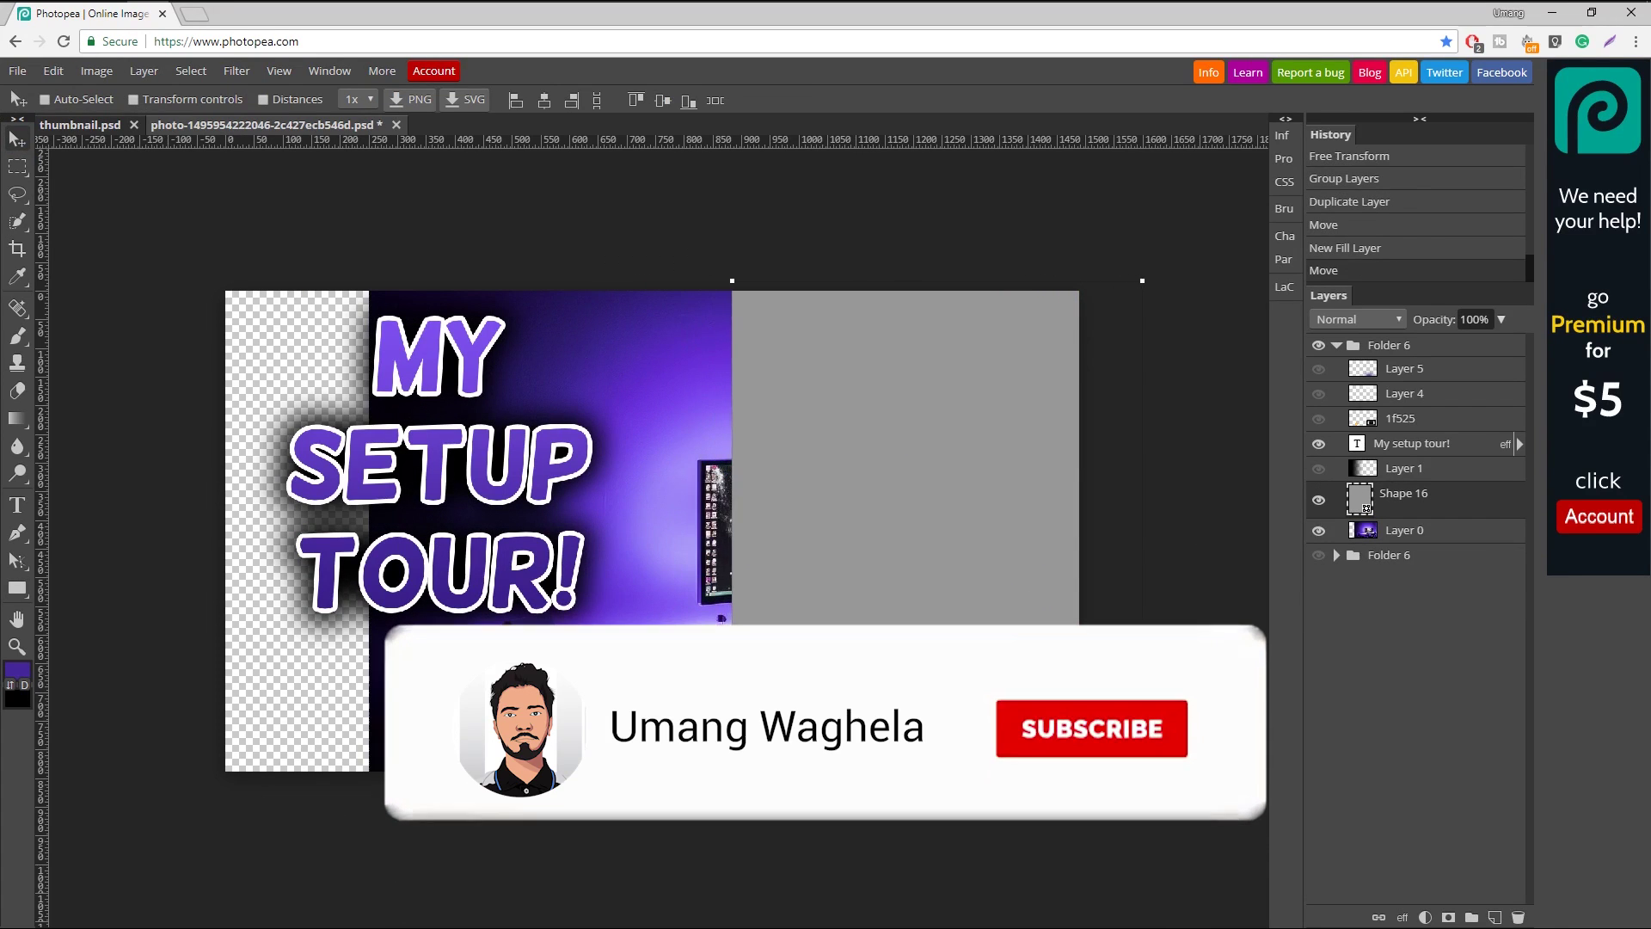
pyautogui.click(1404, 529)
pyautogui.moveTo(602, 687); pyautogui.dragTo(381, 693)
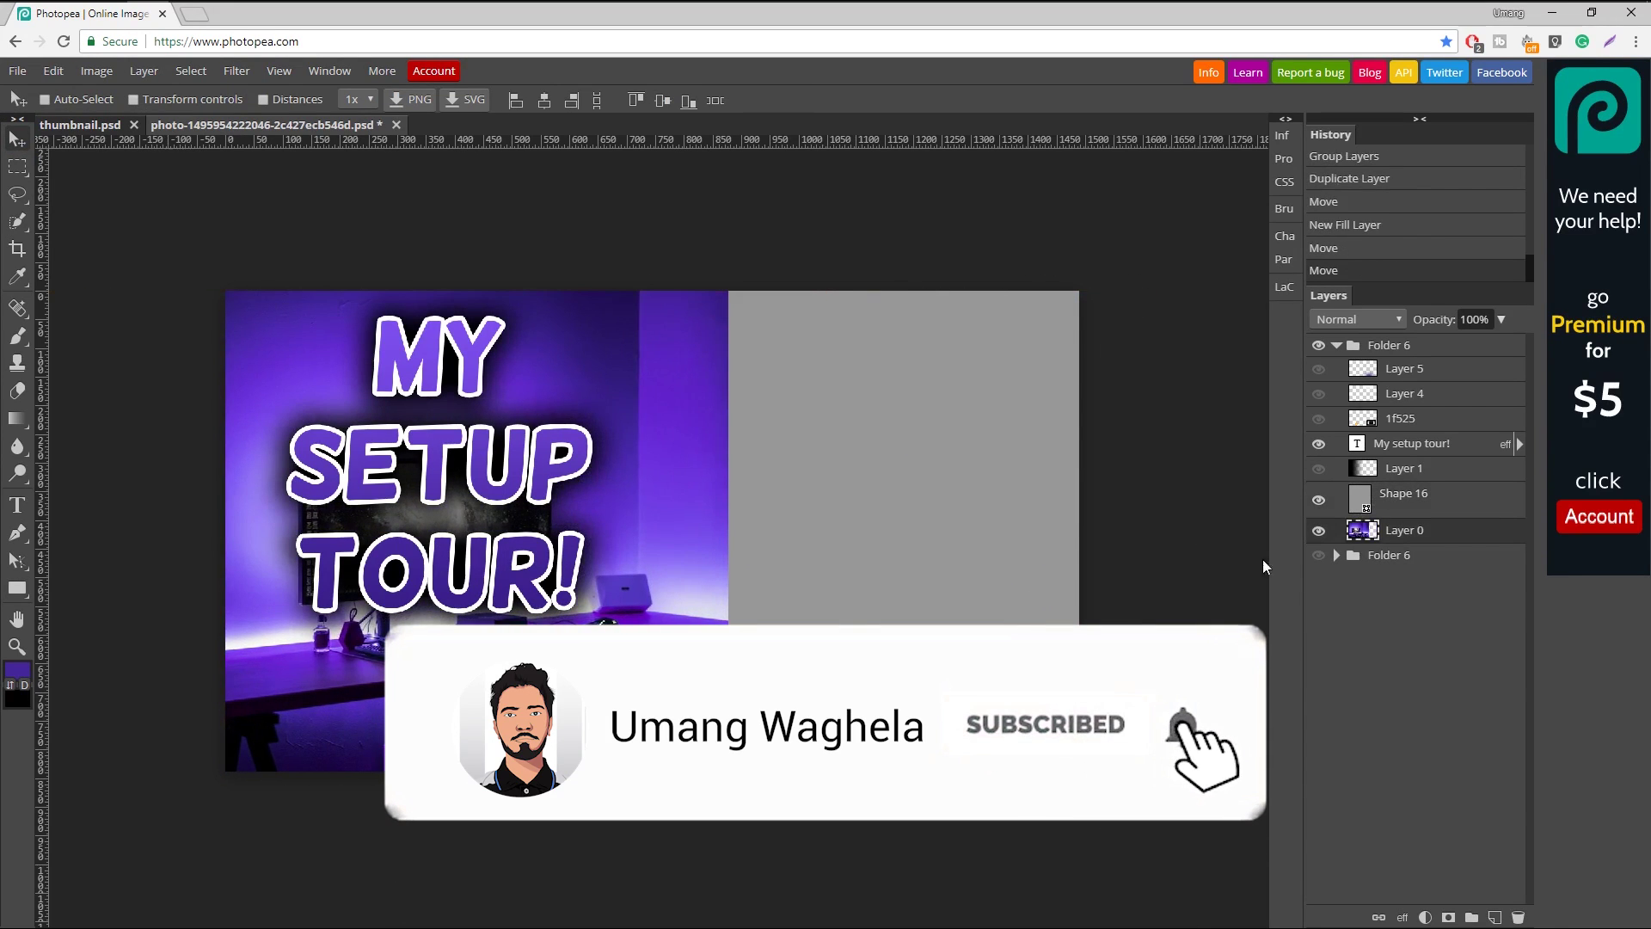
# Step: Bring up the fill colour settings for the rectangle's layer
pyautogui.click(1410, 499)
pyautogui.click(1283, 158)
pyautogui.click(1049, 241)
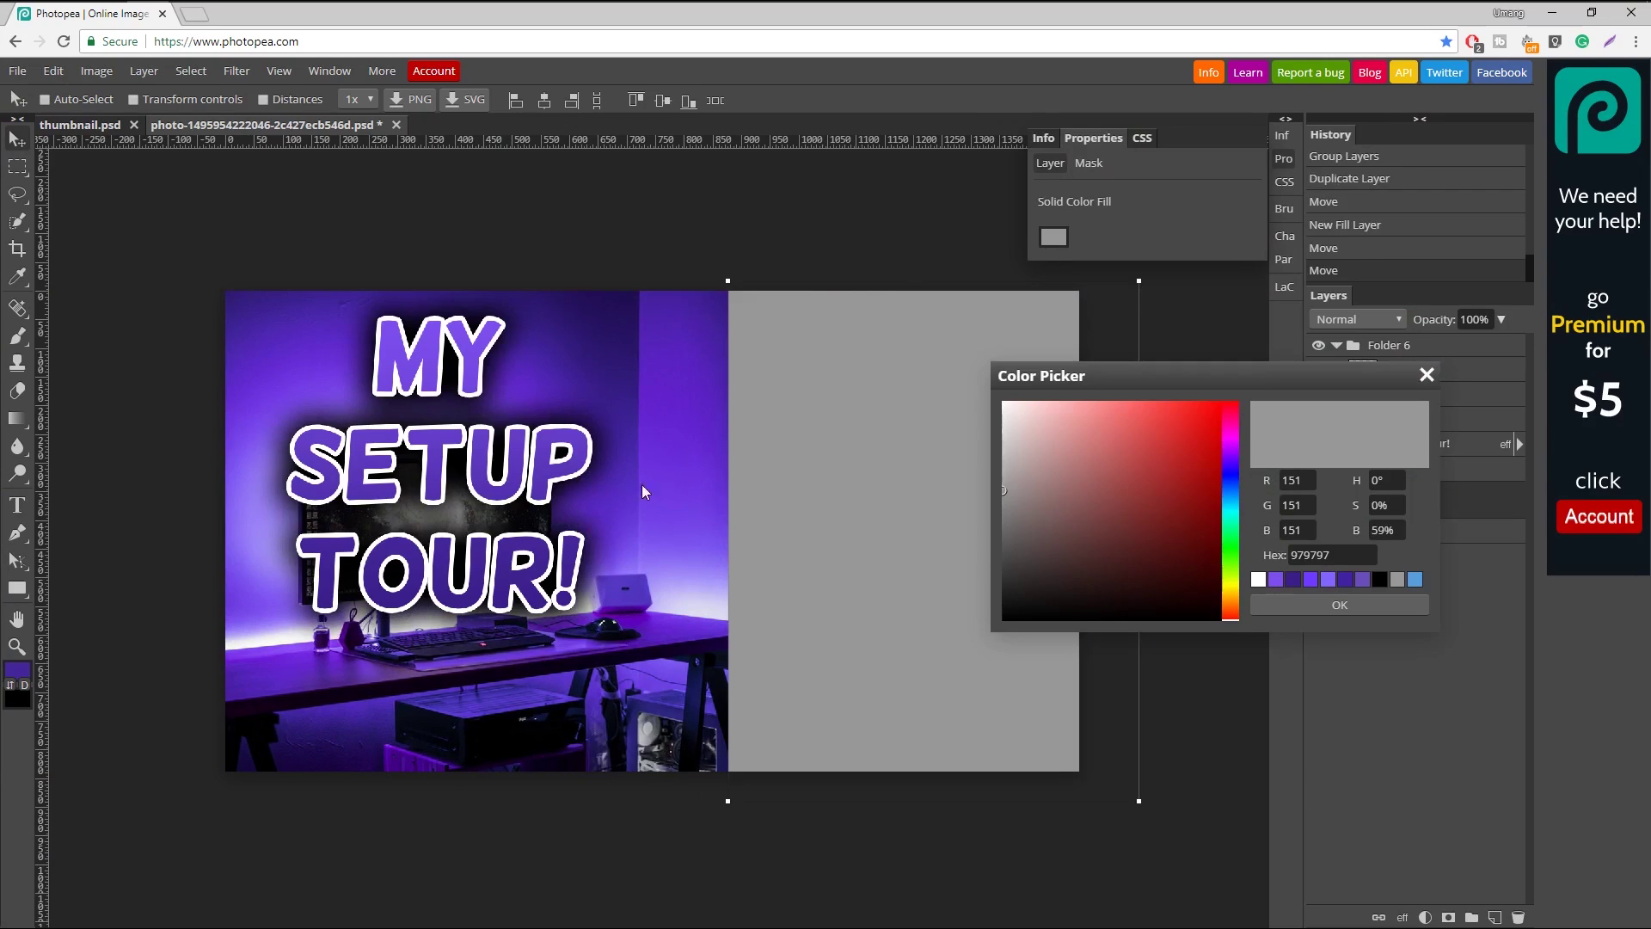
# Step: Change the rectangle's fill to a near-black purple
pyautogui.click(619, 661)
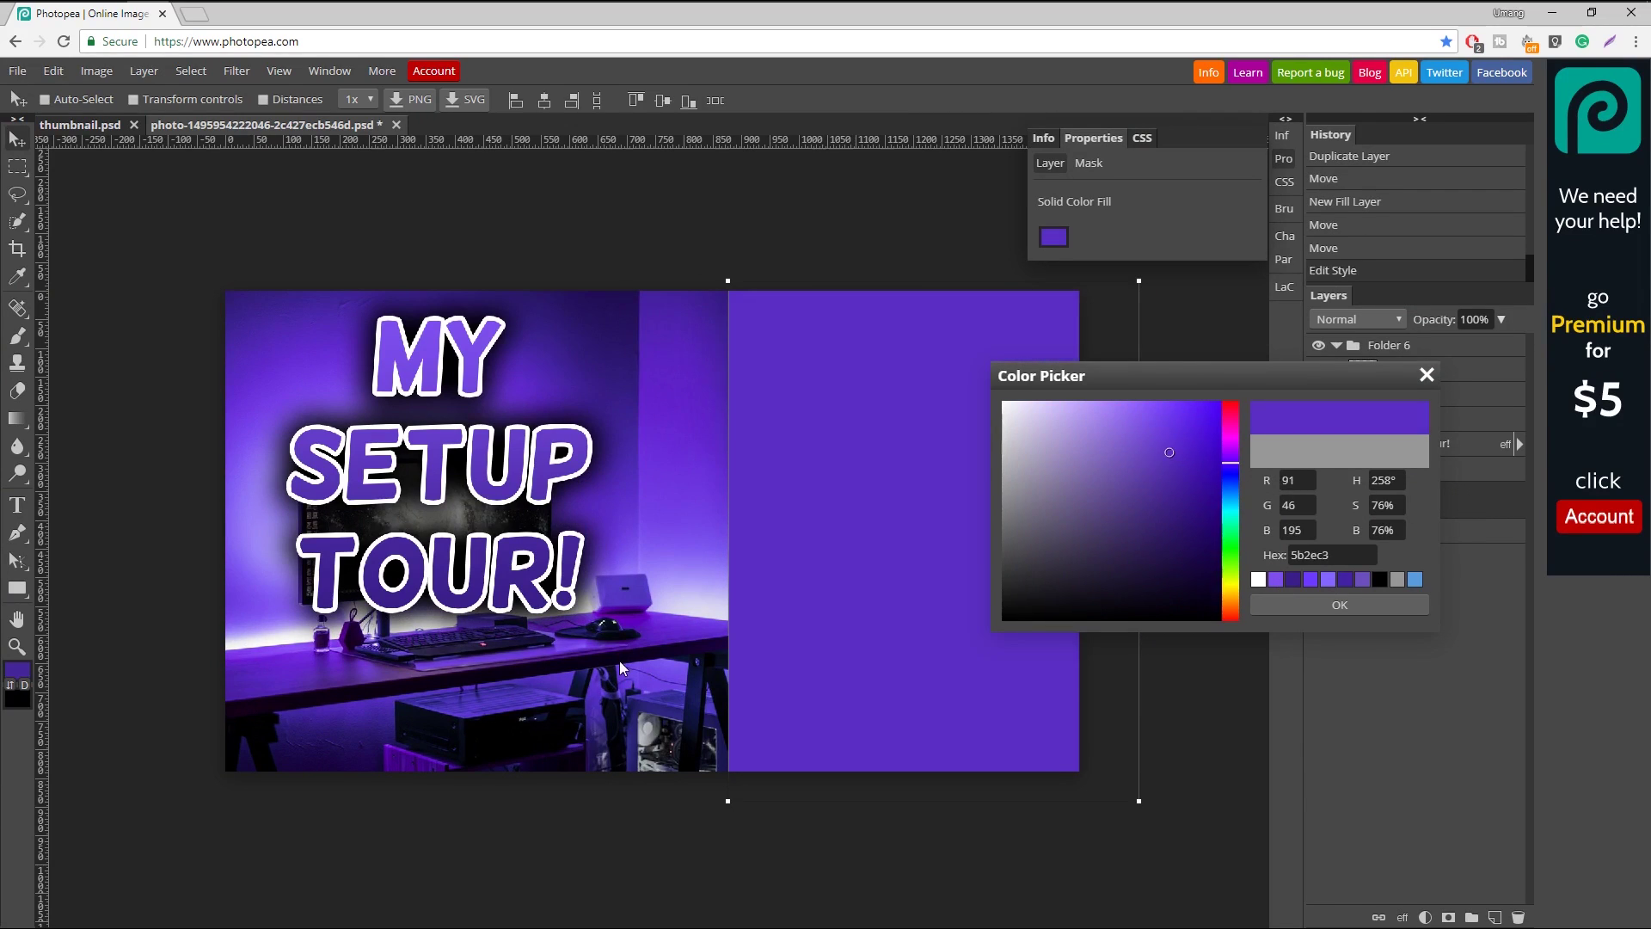
pyautogui.click(1160, 602)
pyautogui.click(1339, 605)
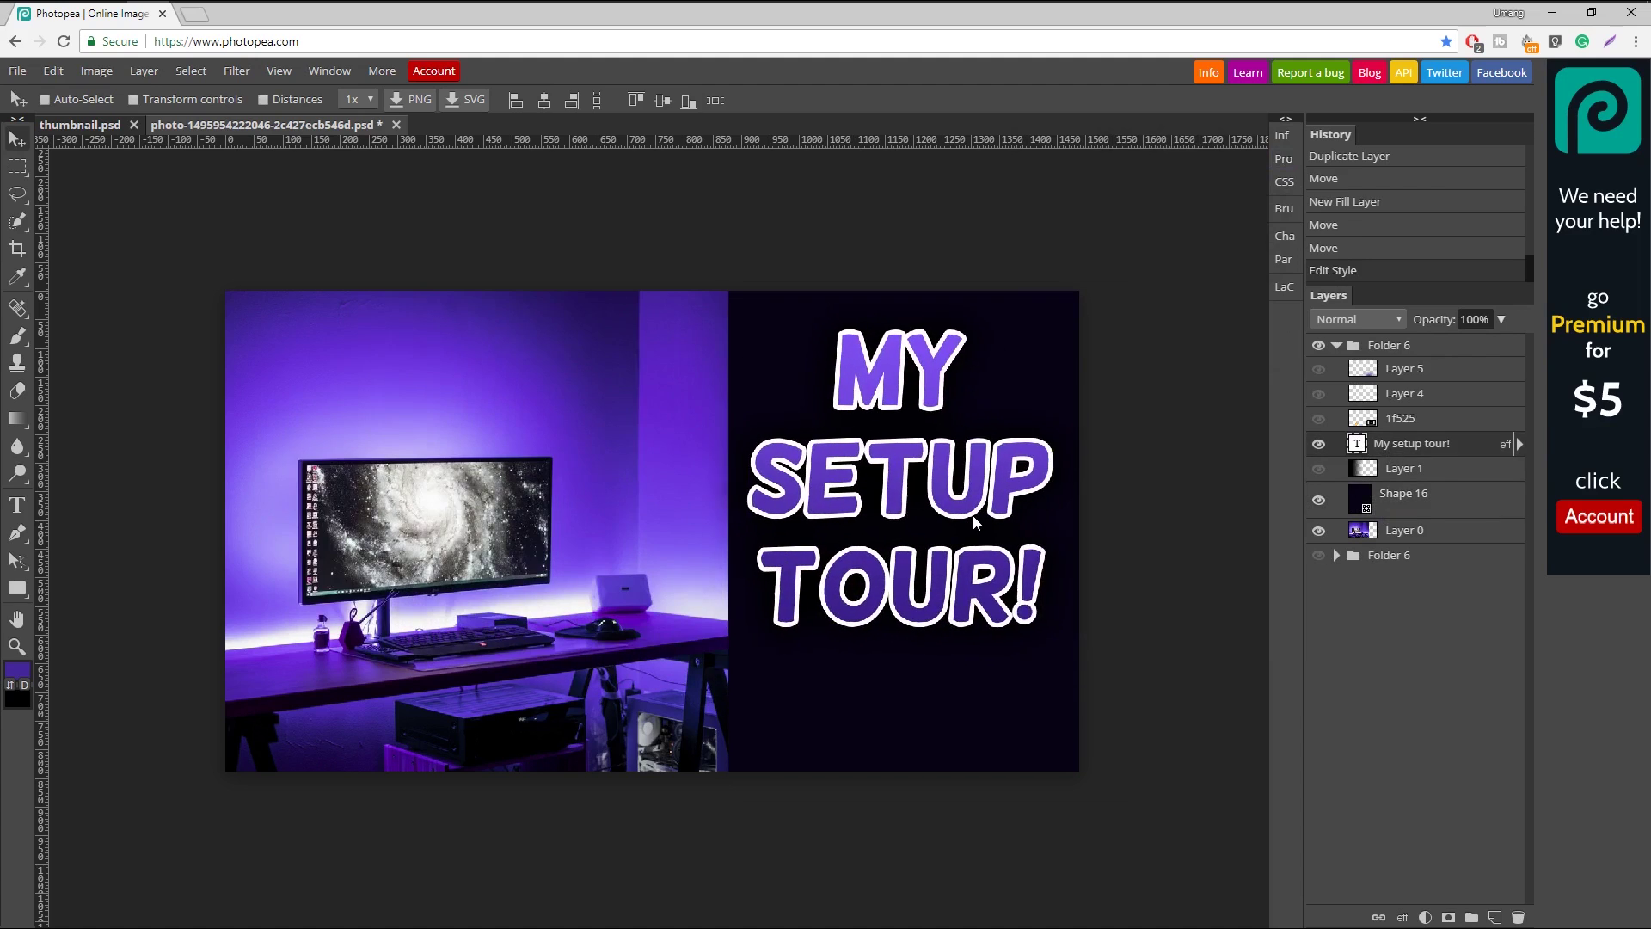